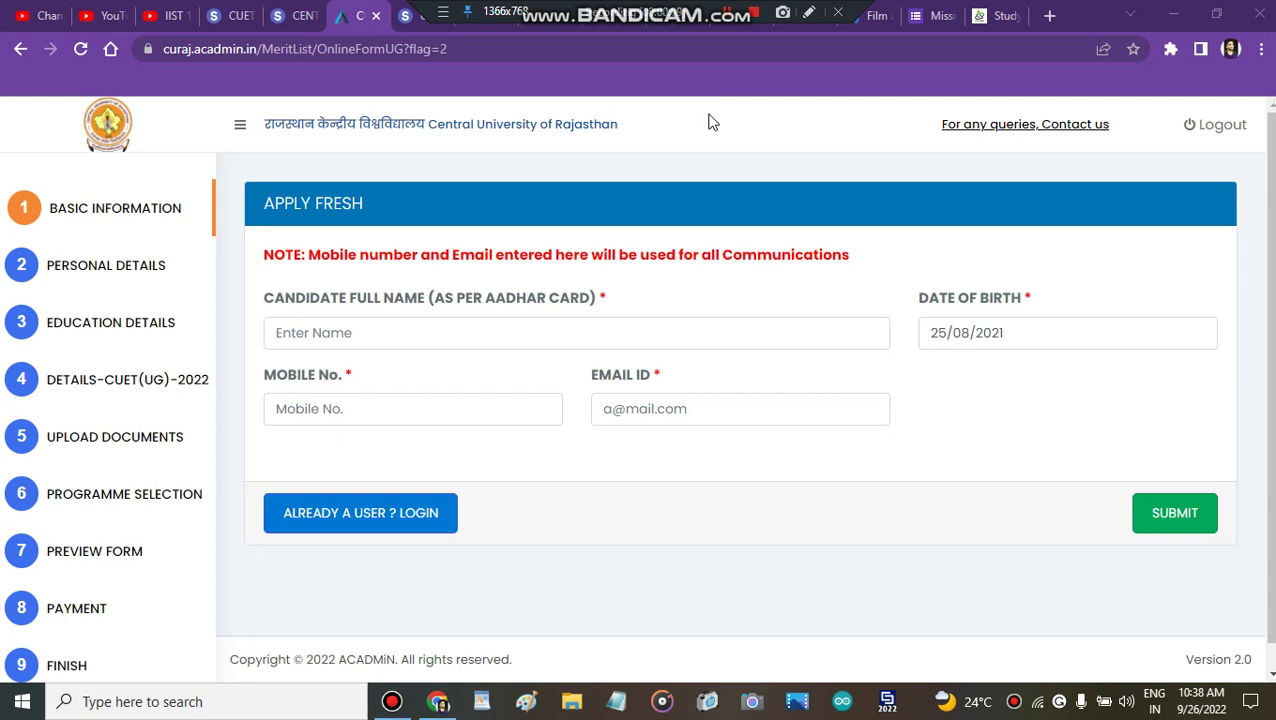
Step: Type the candidate's full name, as on the Aadhaar card, into Candidate Full Name
scroll(444, 327, down, 1)
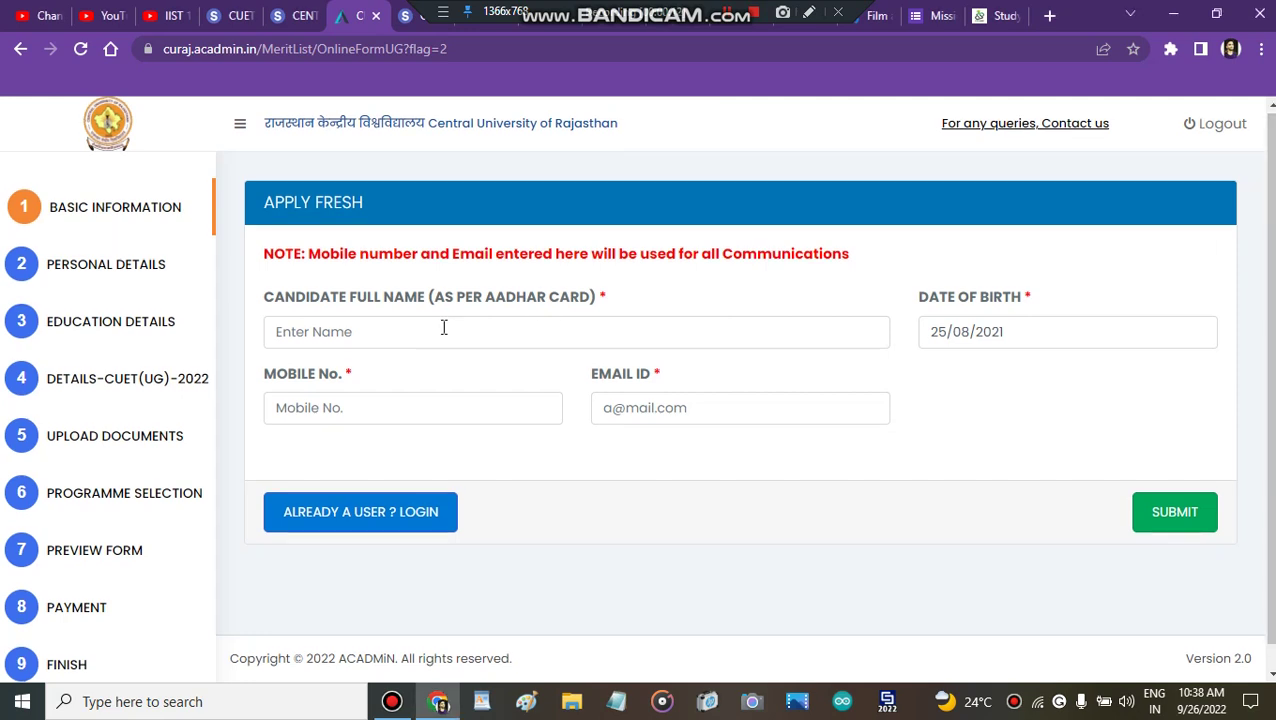
click(431, 327)
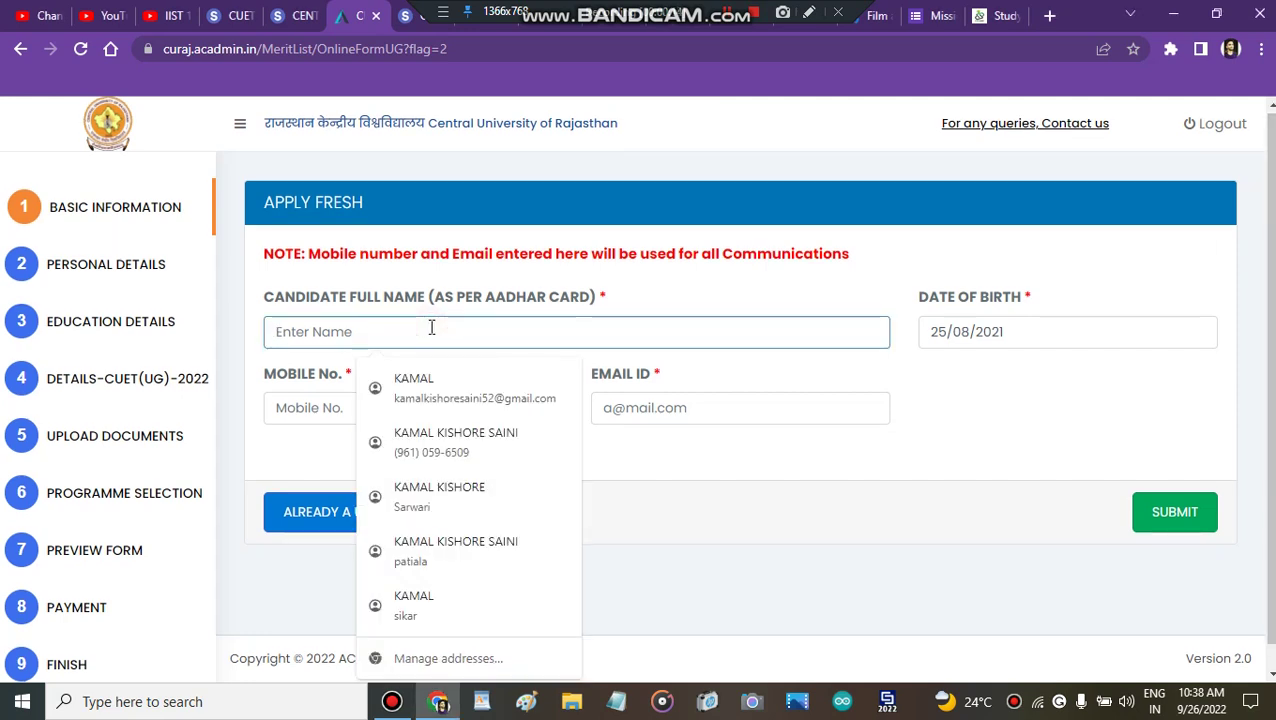
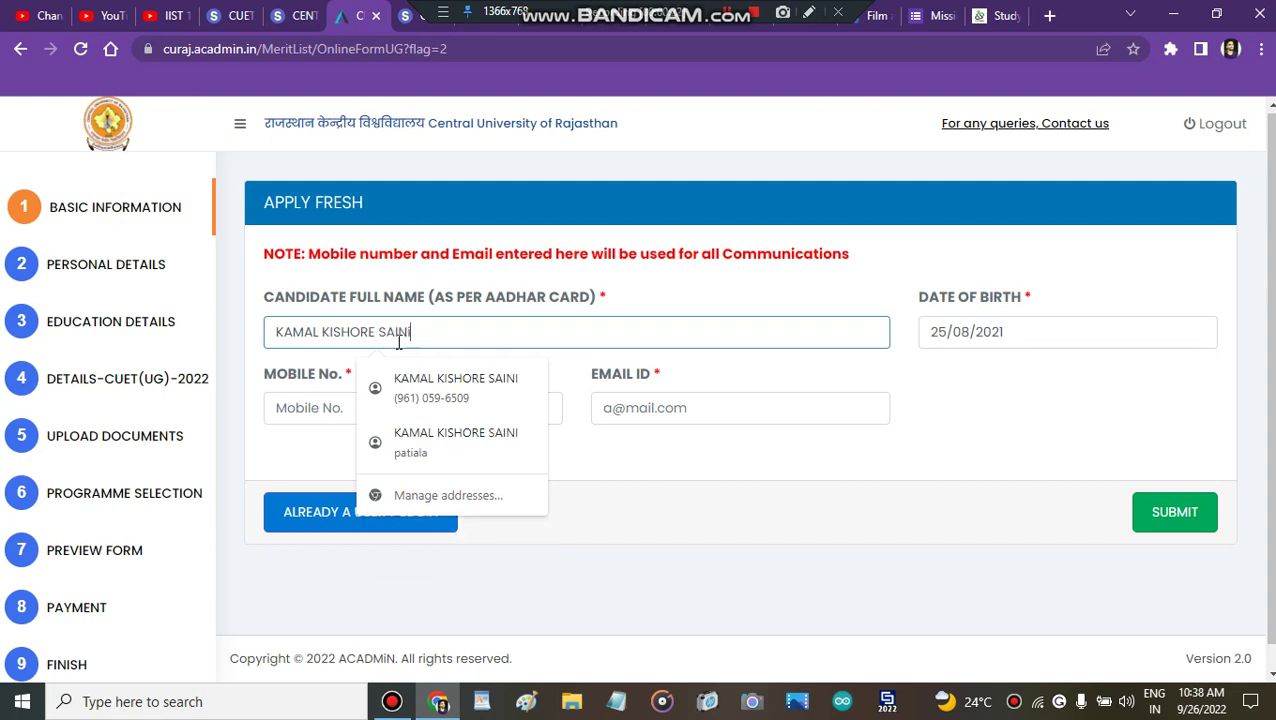
click(897, 323)
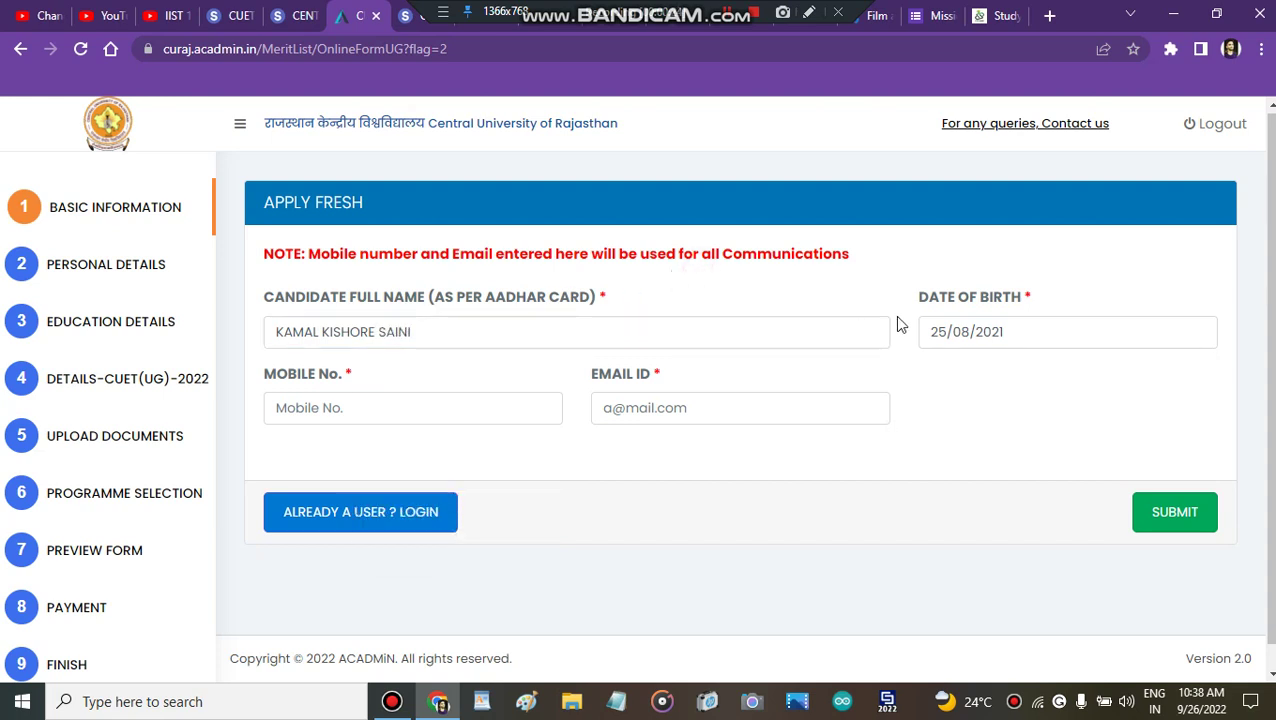
click(957, 332)
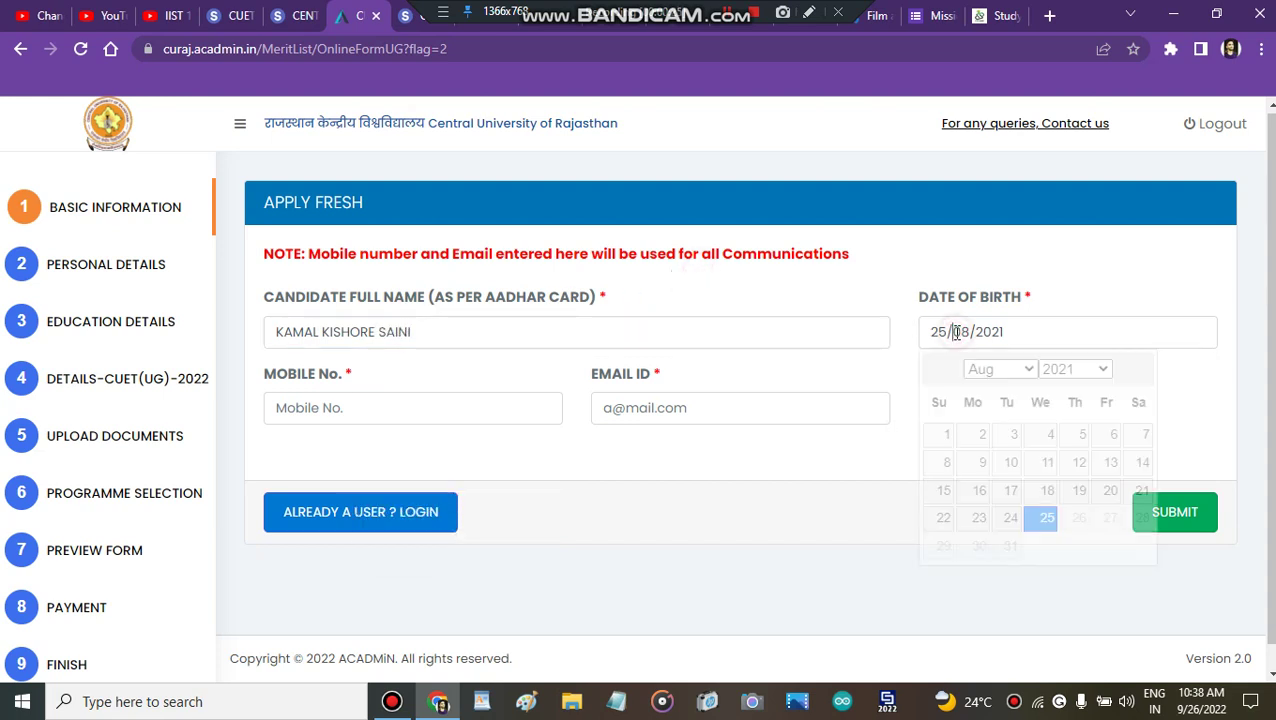
click(1097, 370)
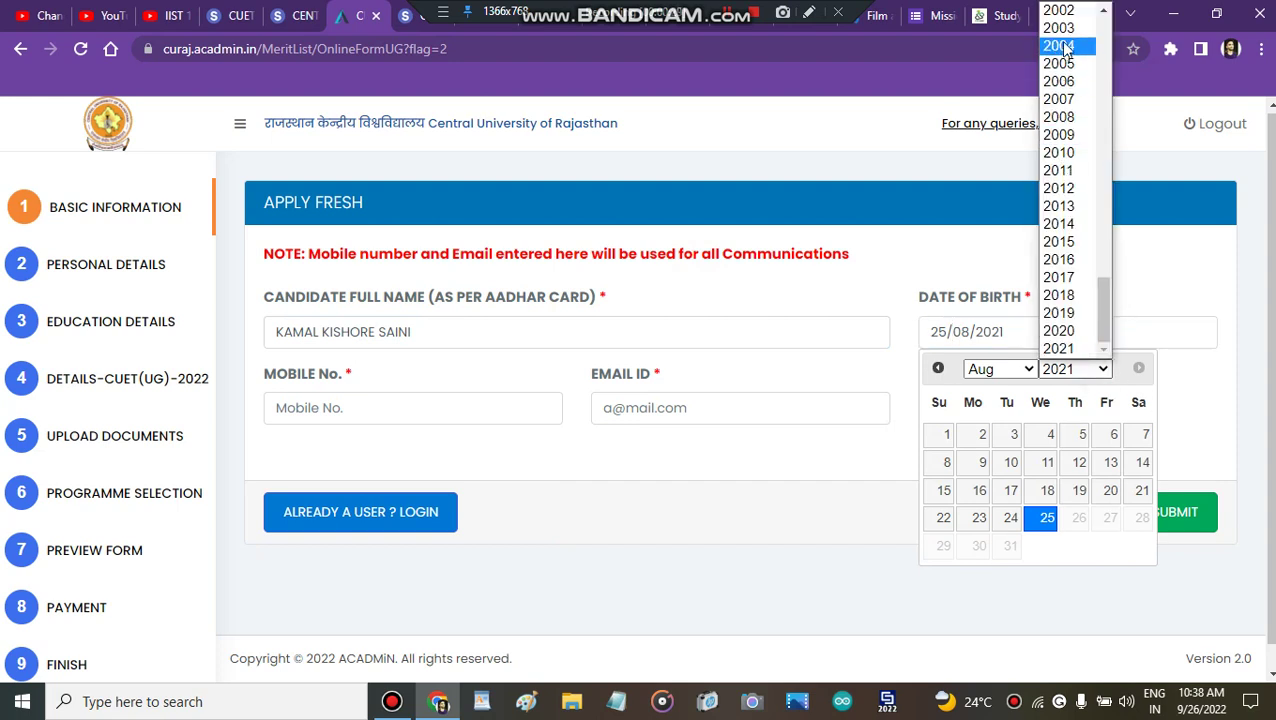
click(1059, 28)
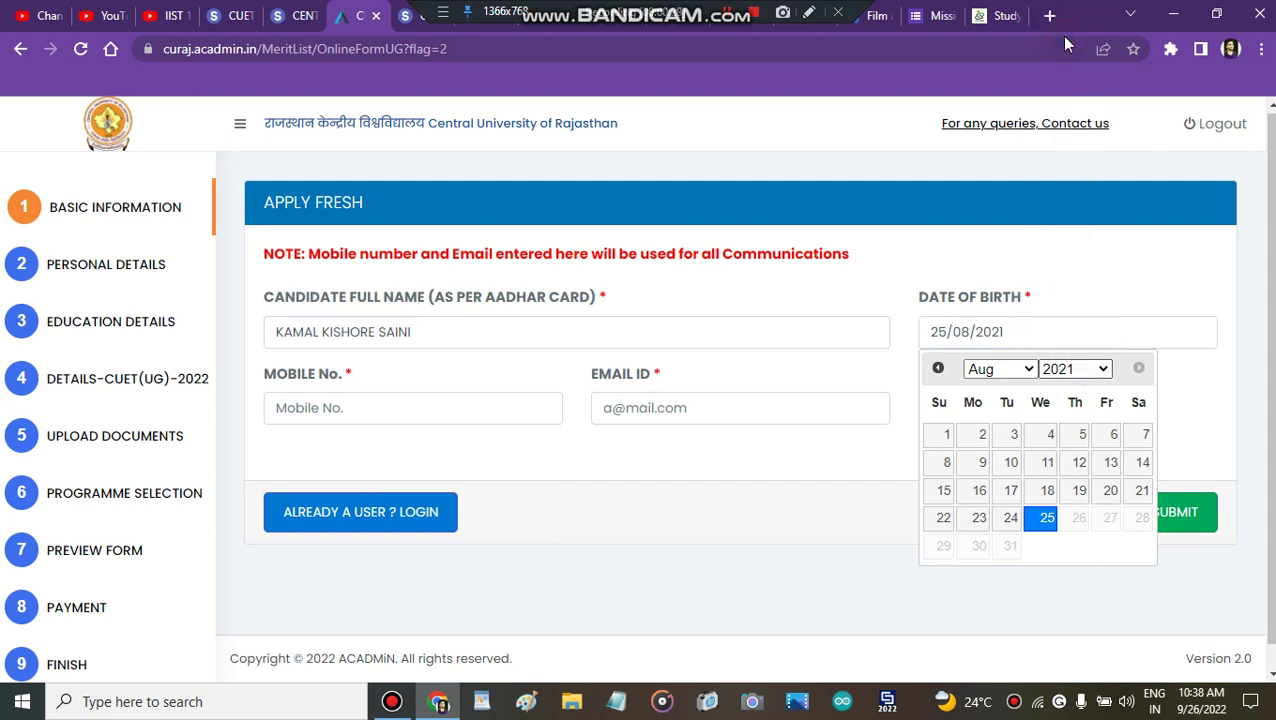
click(992, 371)
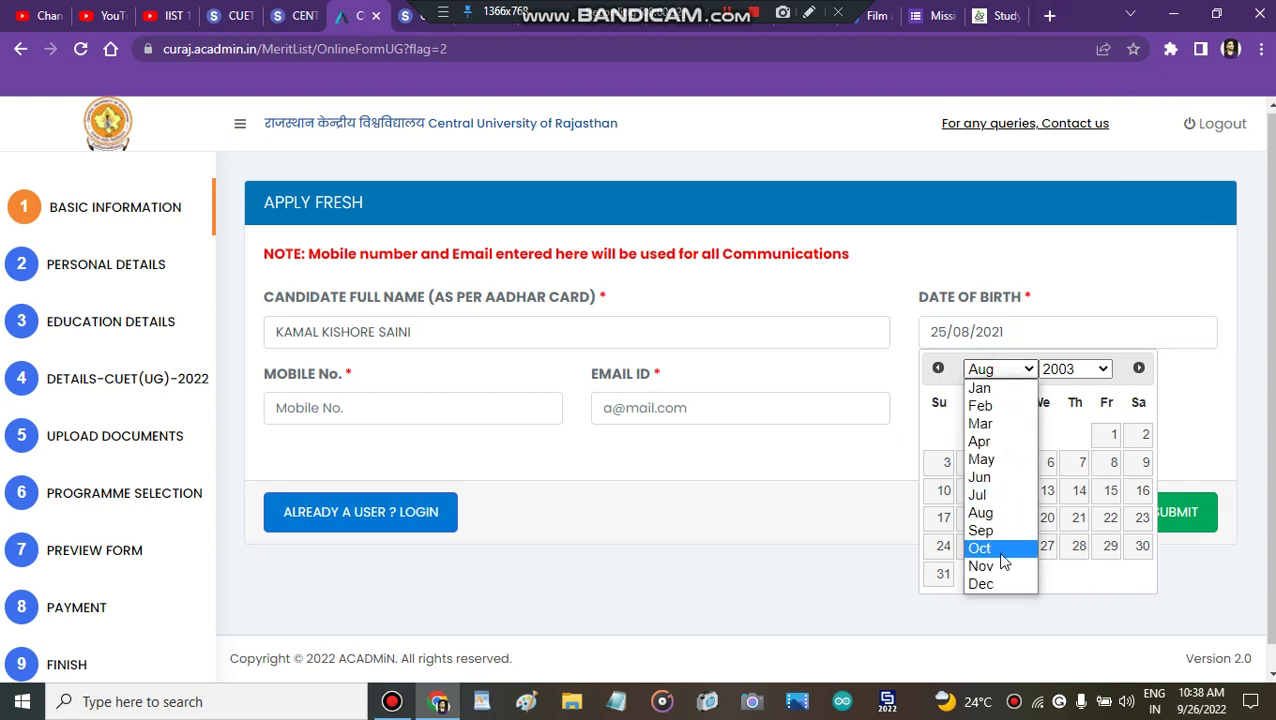
click(988, 582)
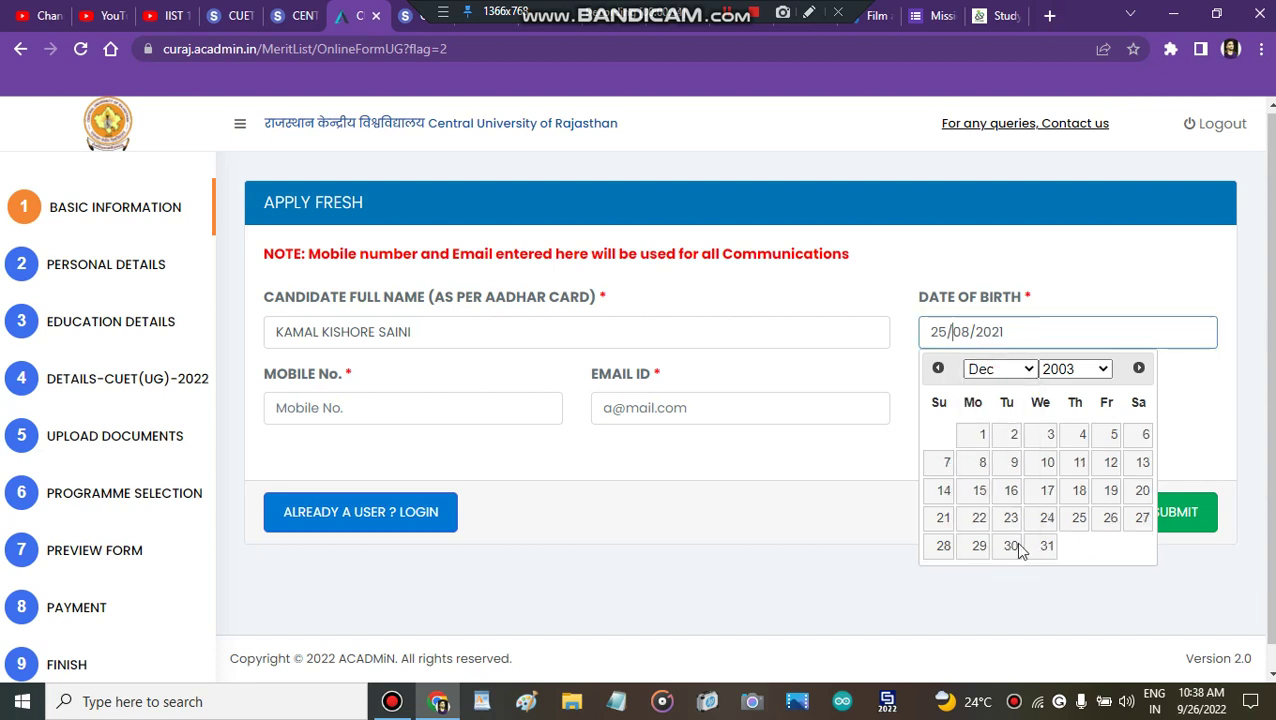
click(1147, 438)
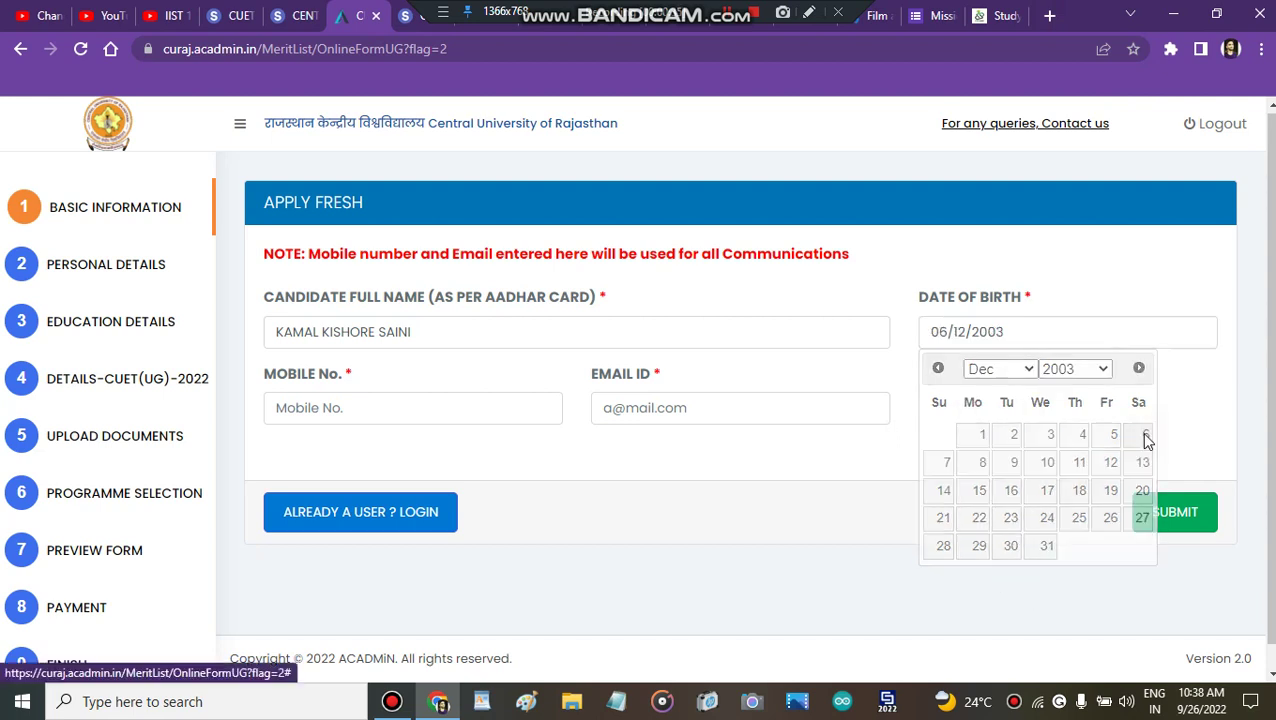
Step: Autofill the mobile number and e-mail from saved details, then submit the registration
click(484, 404)
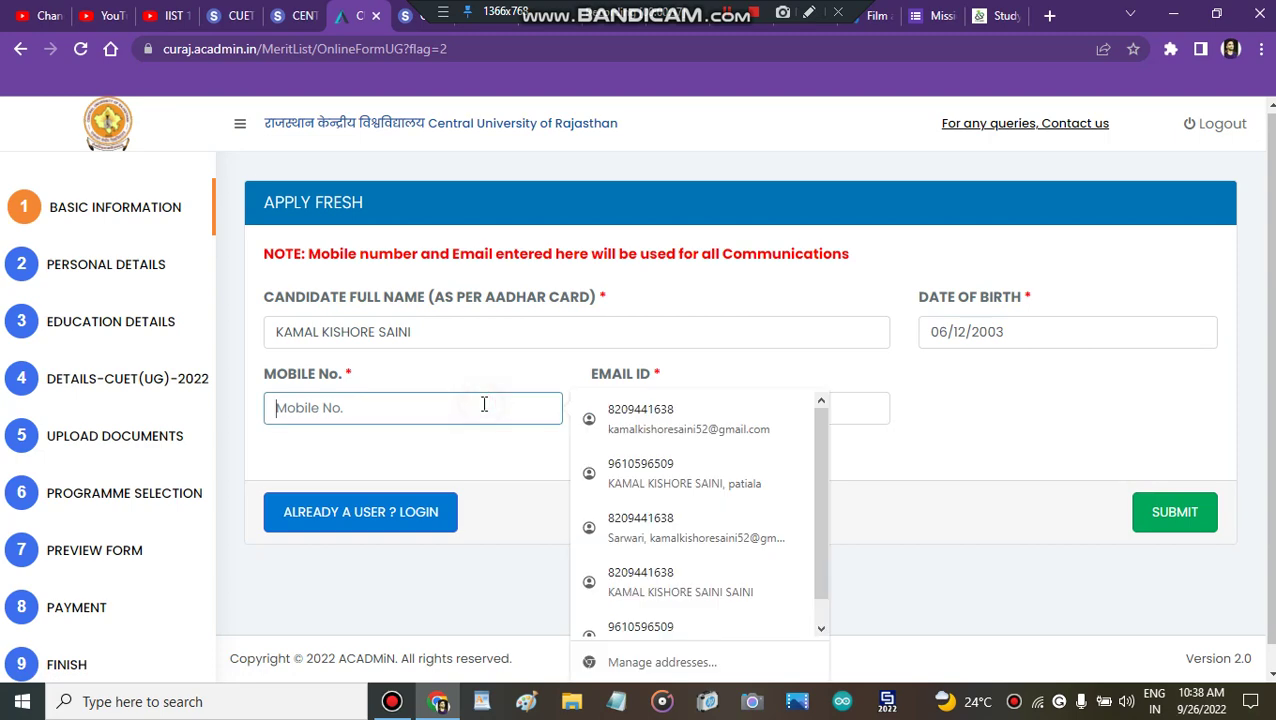
click(635, 430)
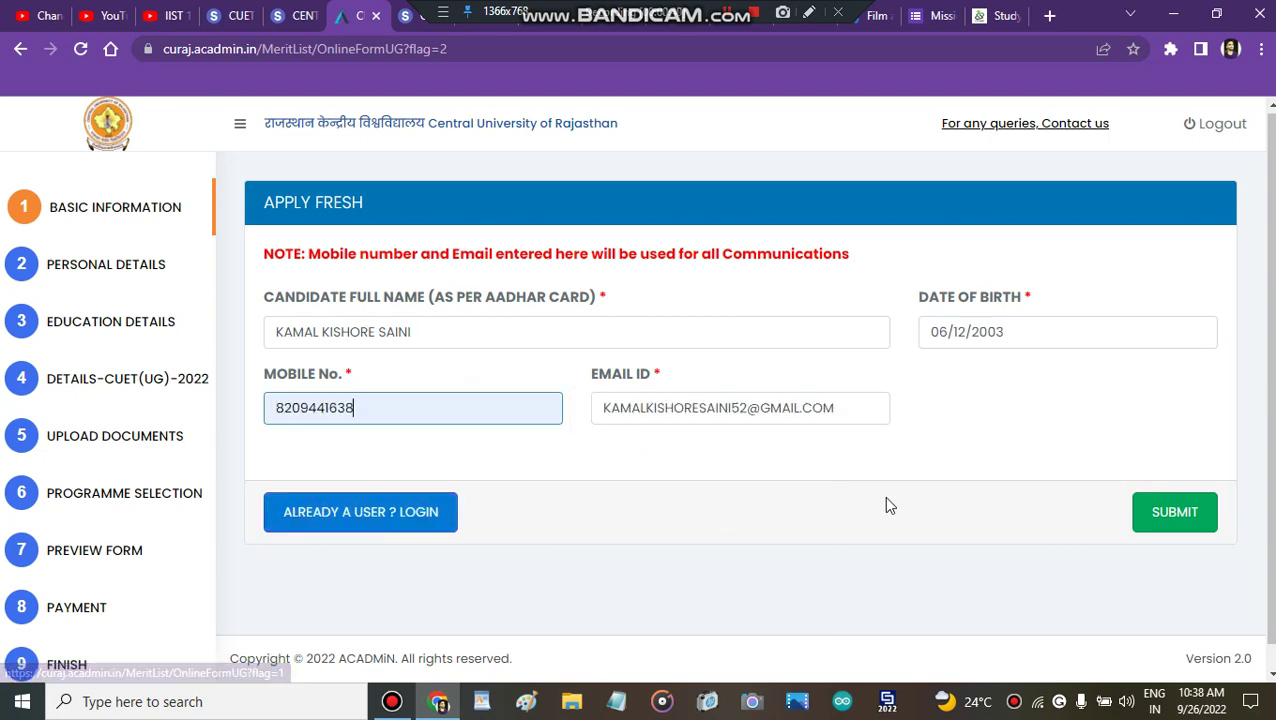
click(1175, 513)
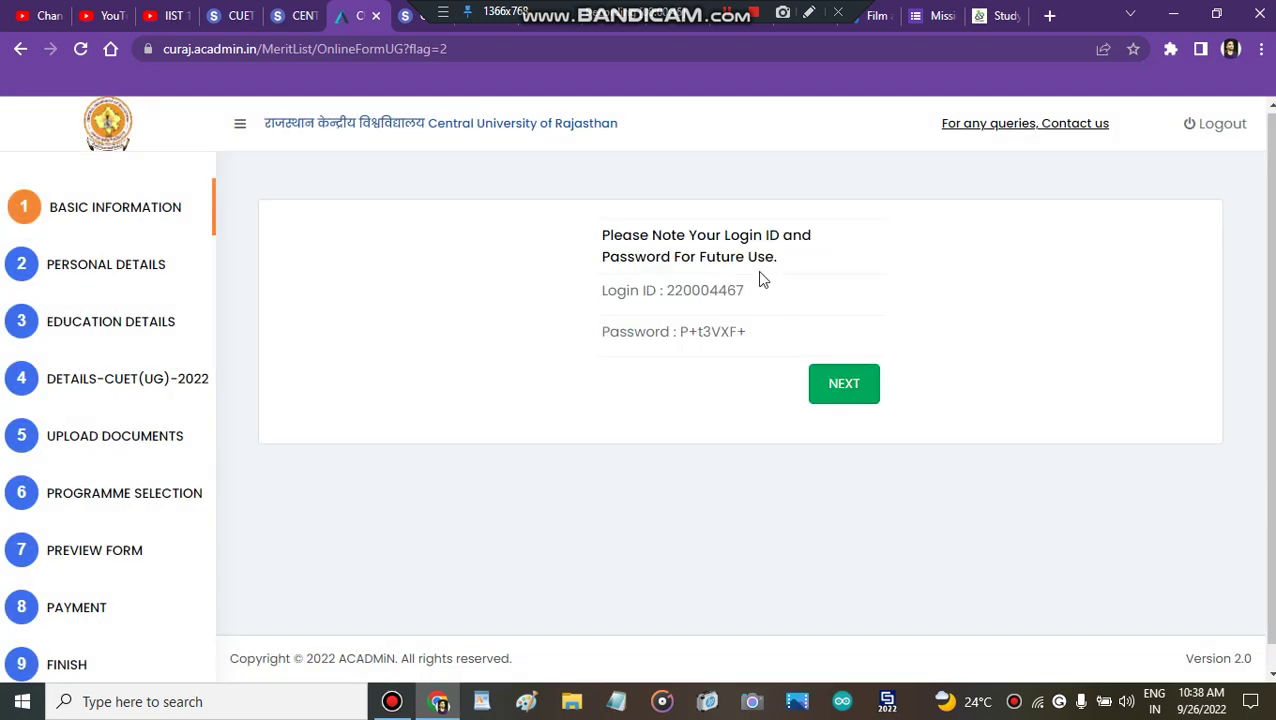
Step: Copy the generated login ID to the clipboard and go on to Personal Details
triple_click(711, 294)
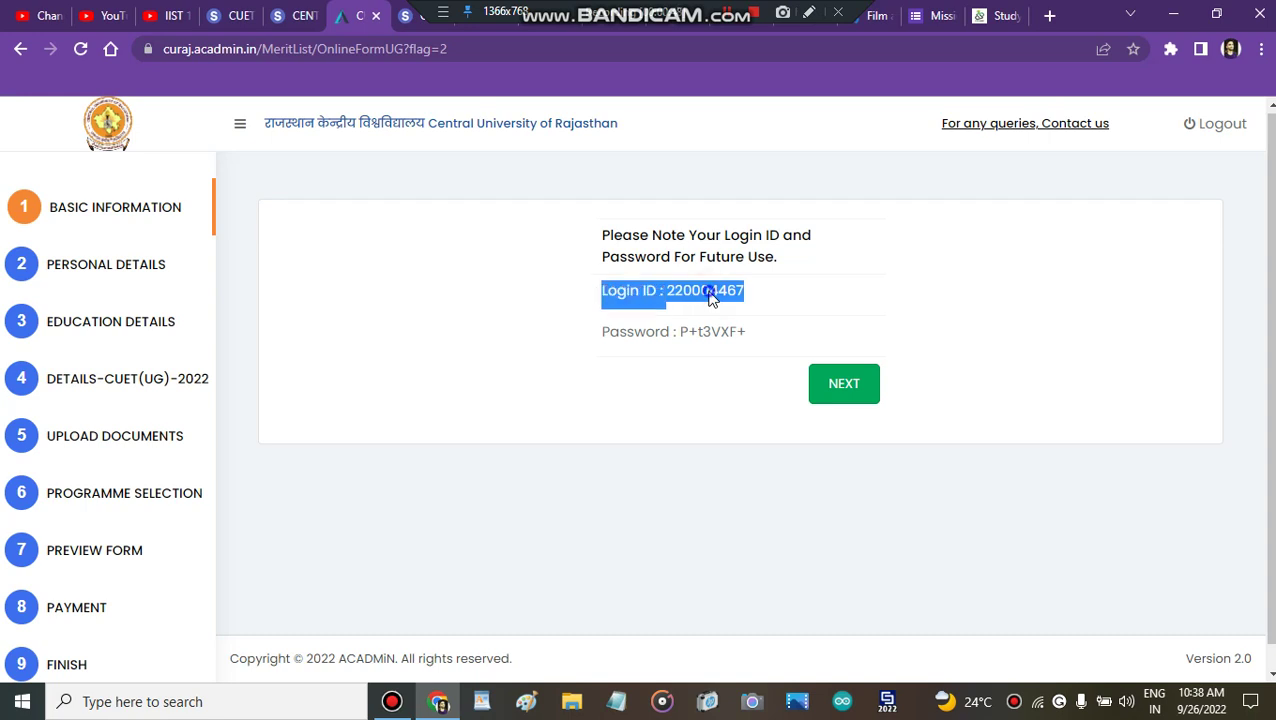
right_click(711, 296)
click(746, 314)
click(906, 262)
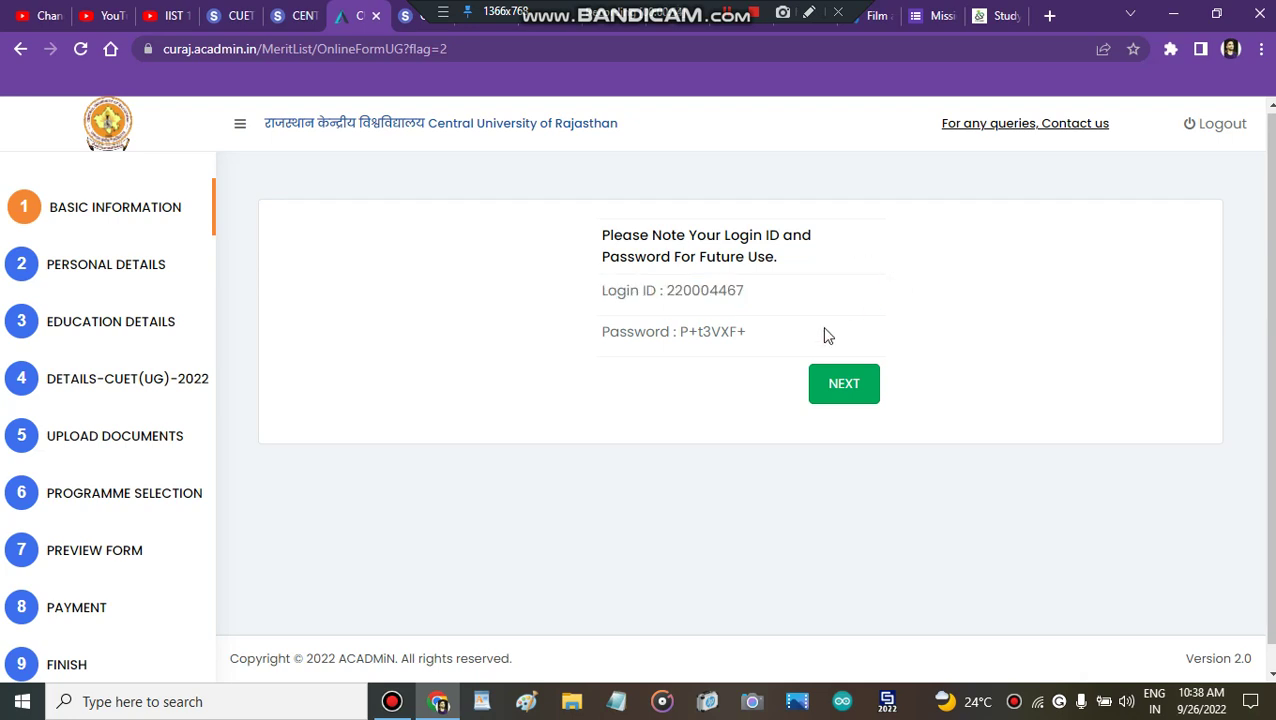
click(843, 392)
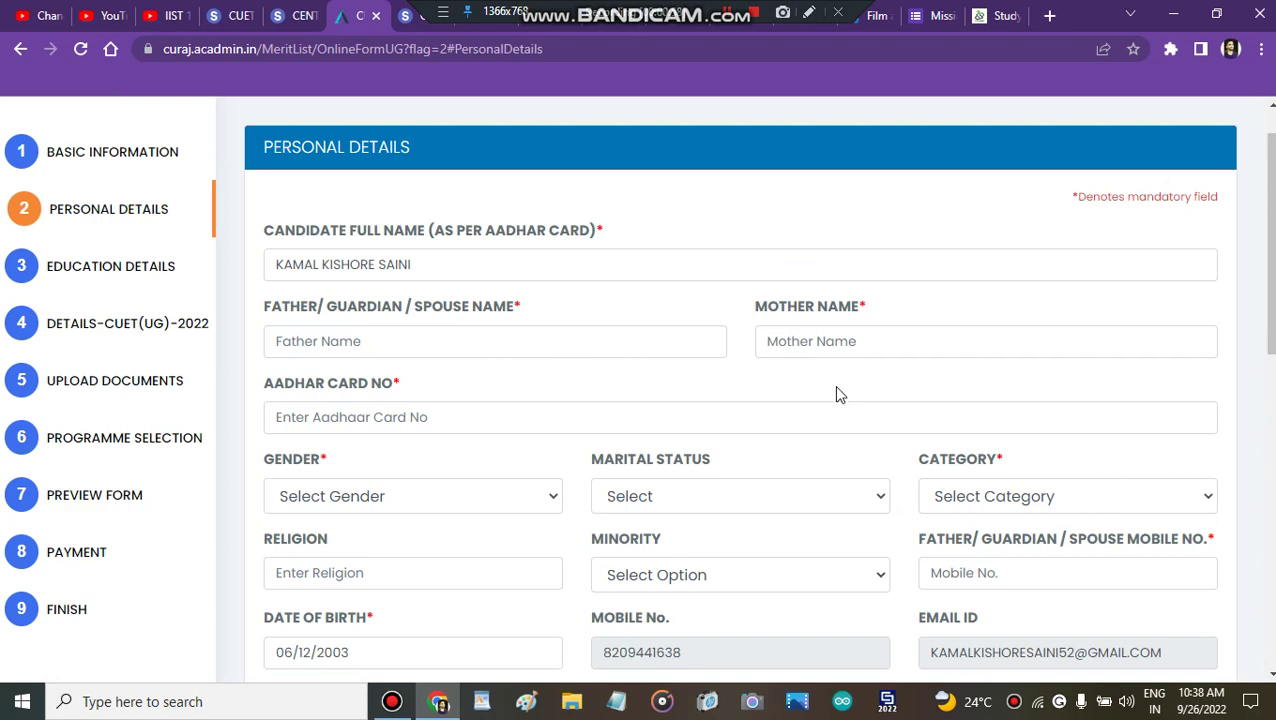
Step: Scroll through the Personal Details form to review its fields
scroll(1007, 205, down, 4)
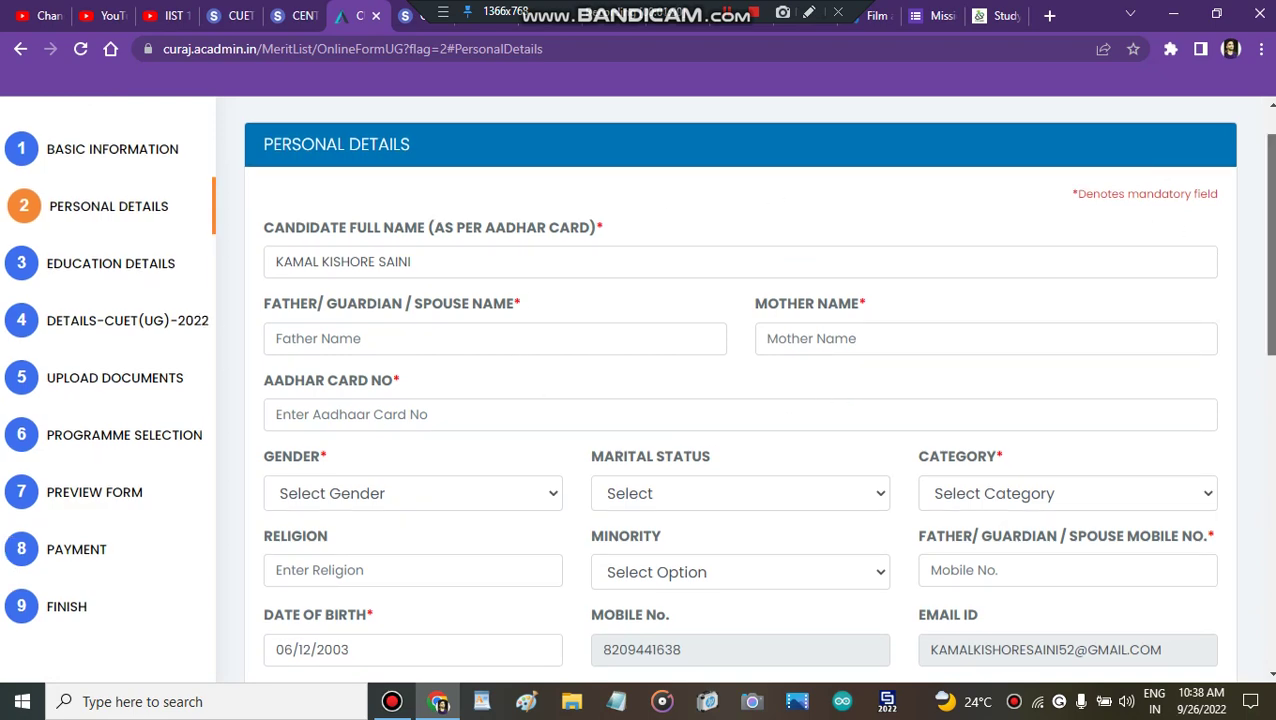
scroll(740, 400, down, 4)
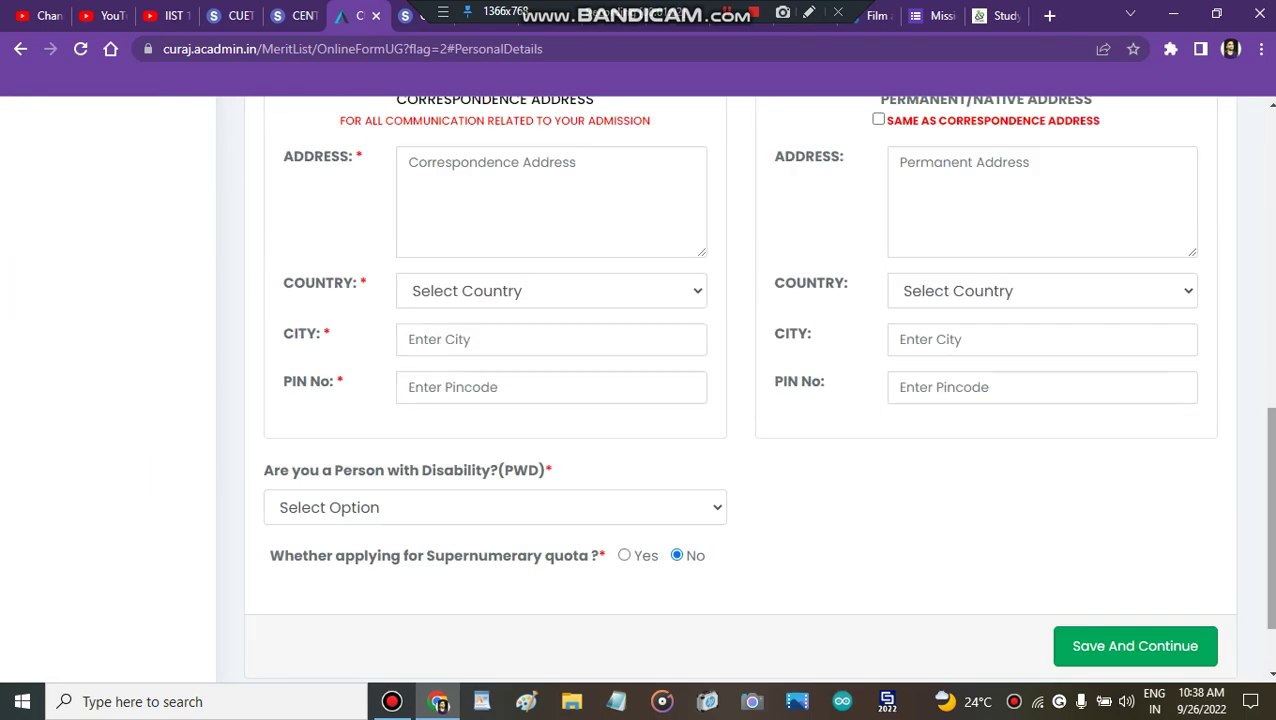
scroll(740, 400, up, 5)
scroll(740, 400, up, 3)
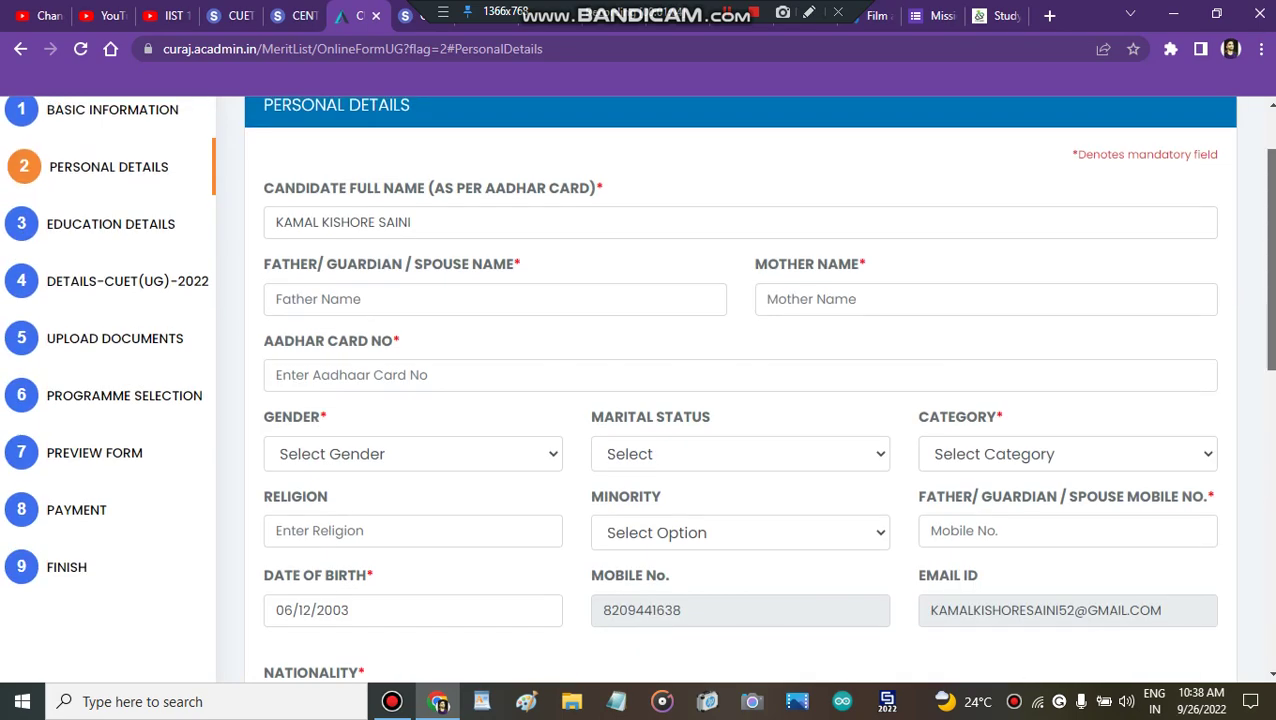
scroll(675, 157, up, 1)
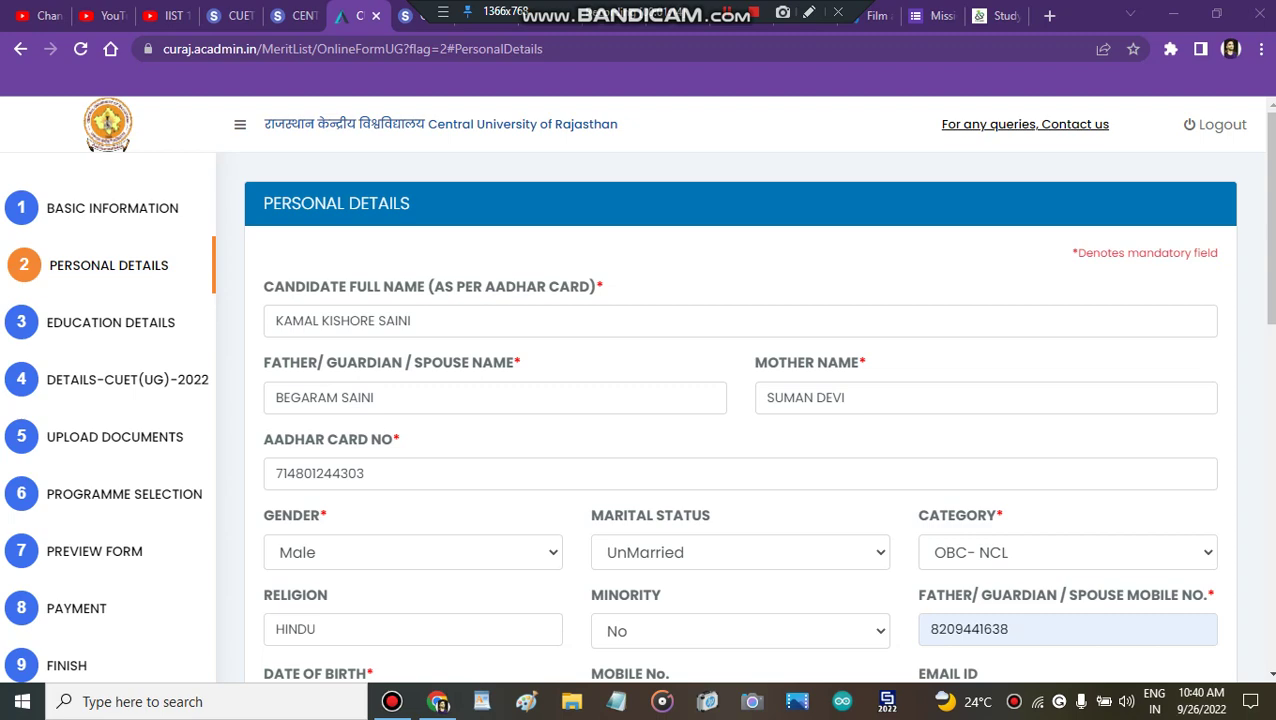
Step: Keep gender as Male and marital status as UnMarried
click(1246, 328)
scroll(1246, 328, down, 1)
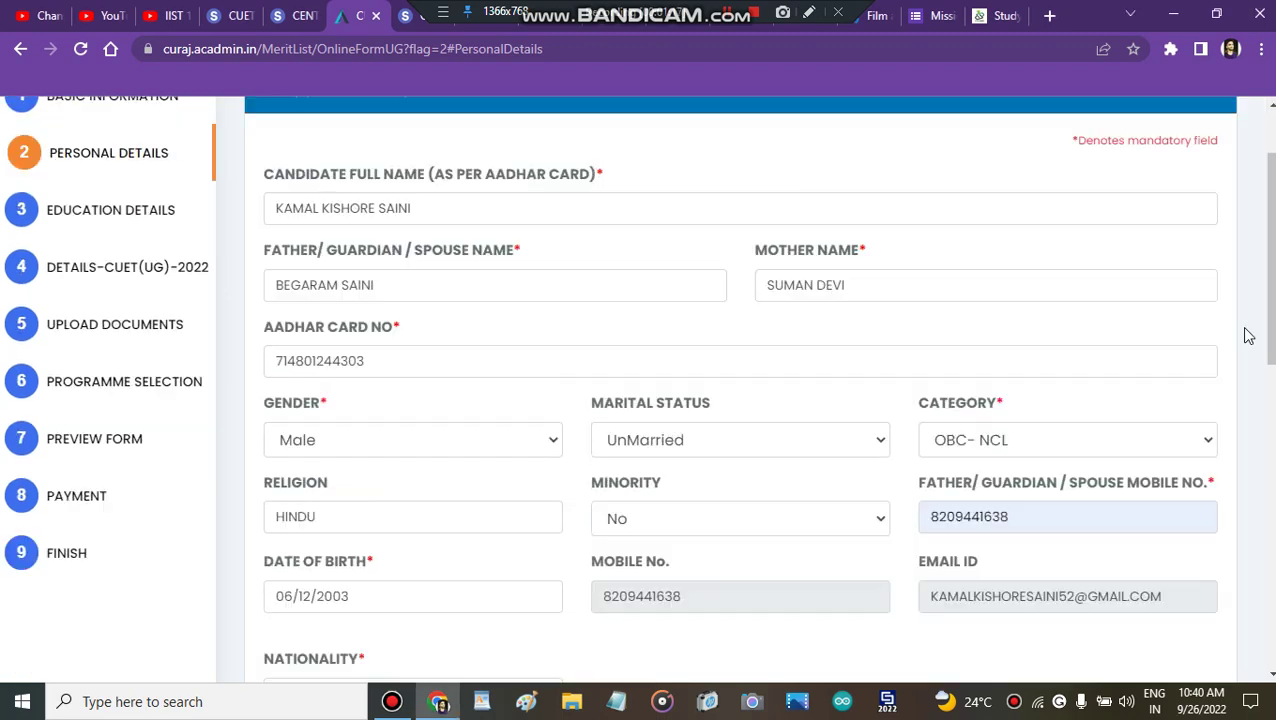
click(441, 456)
click(602, 425)
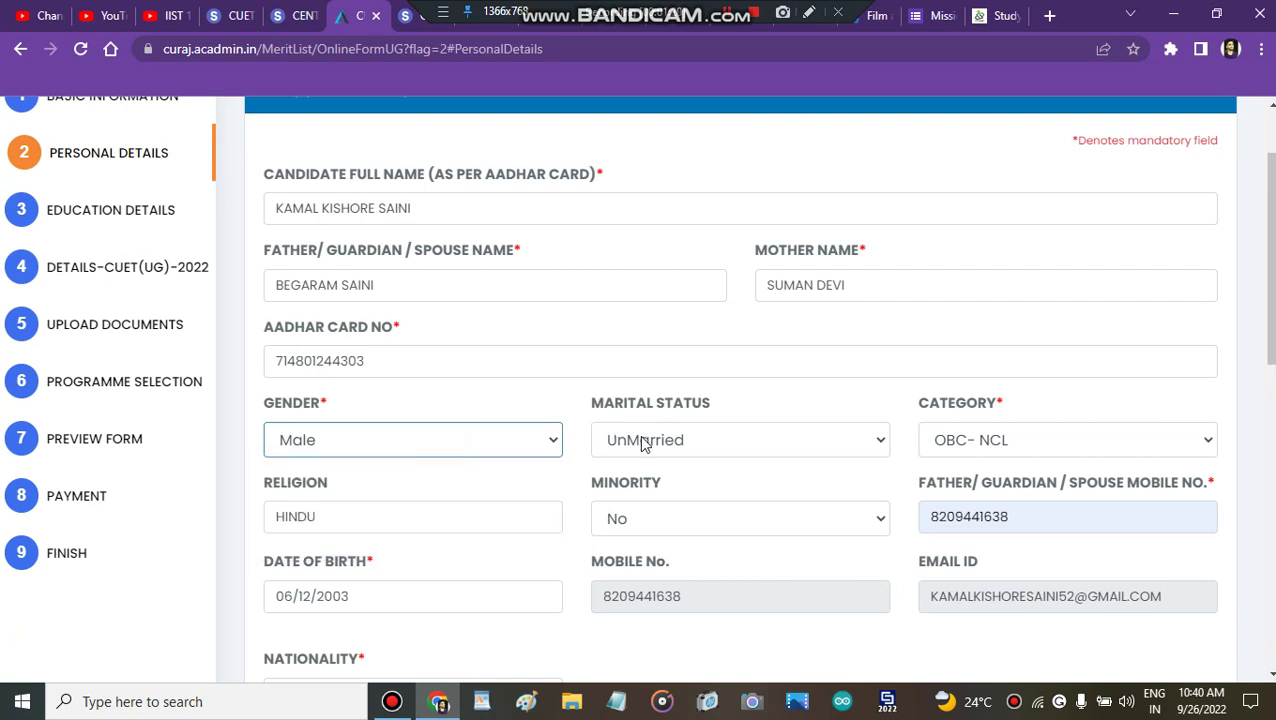
click(643, 444)
click(643, 444)
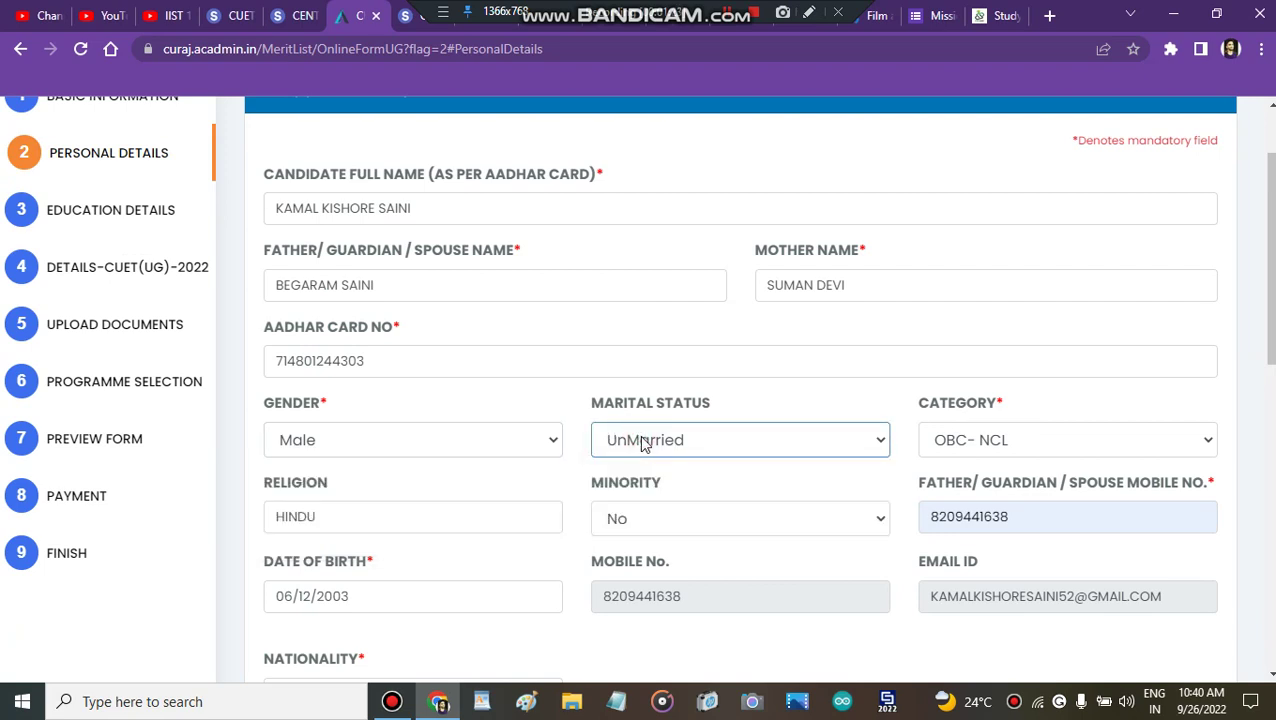
click(643, 444)
click(643, 444)
click(643, 444)
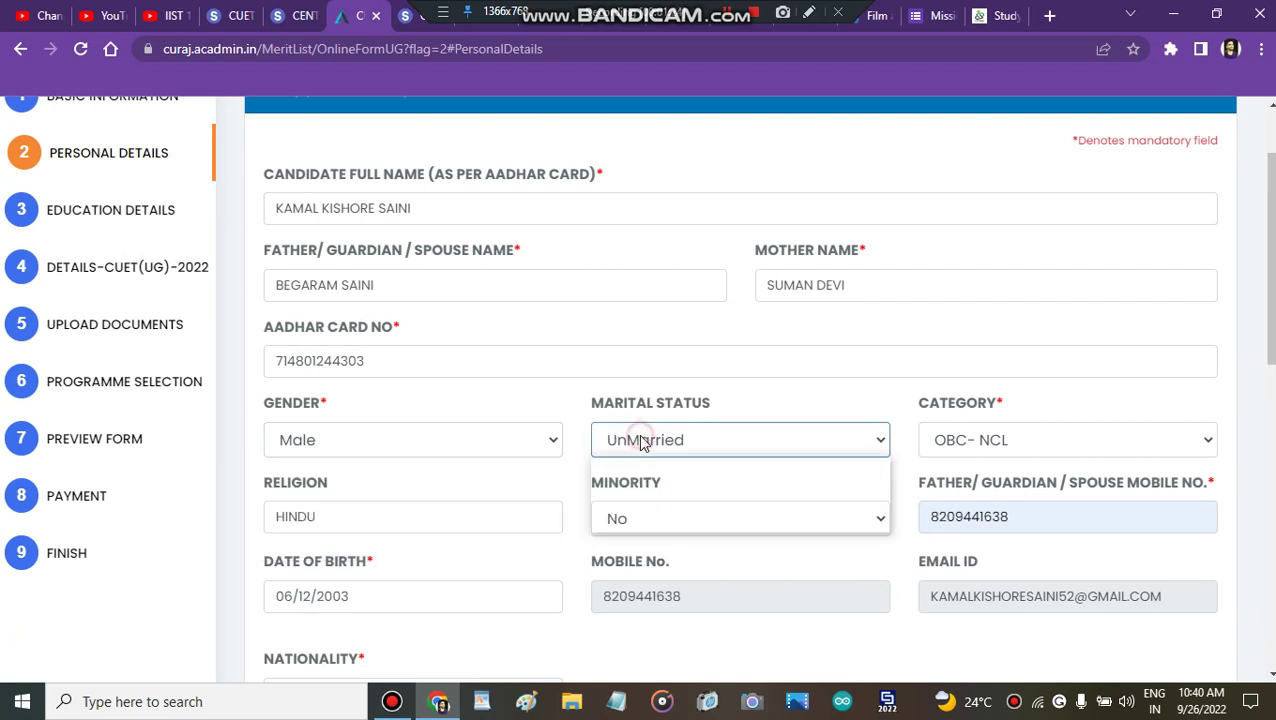
click(643, 444)
click(643, 444)
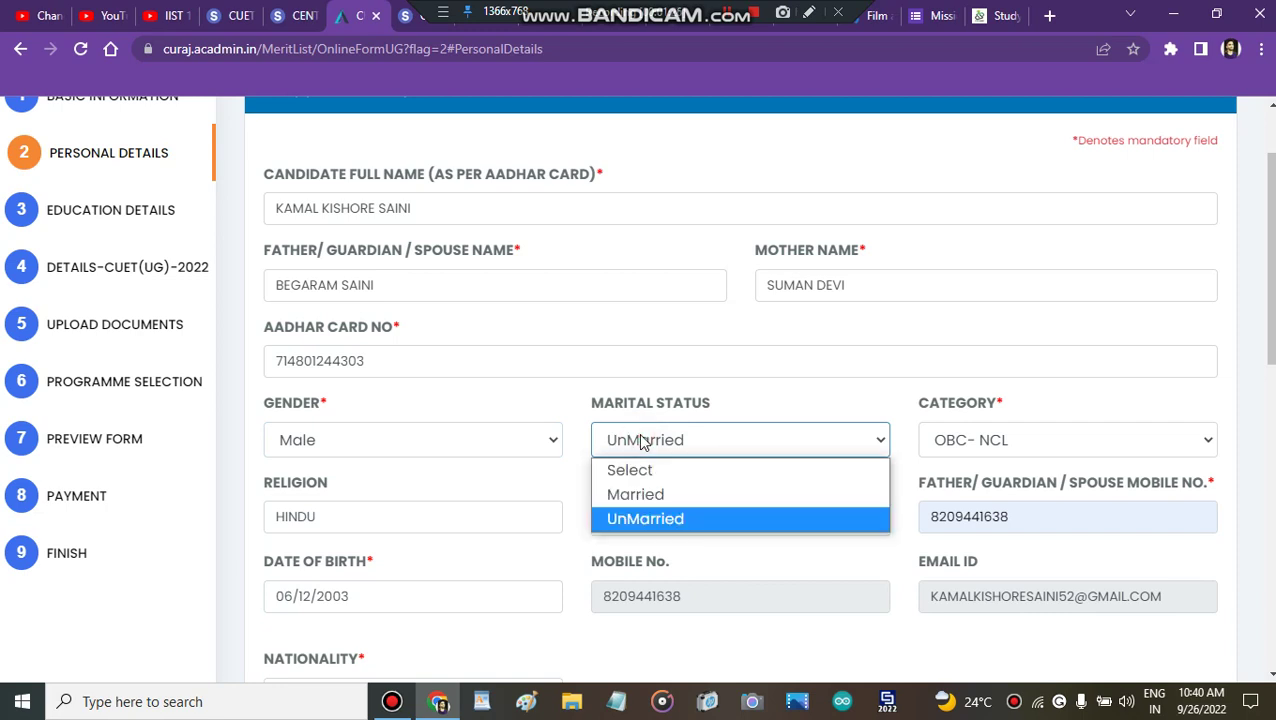
click(643, 444)
click(643, 444)
click(643, 444)
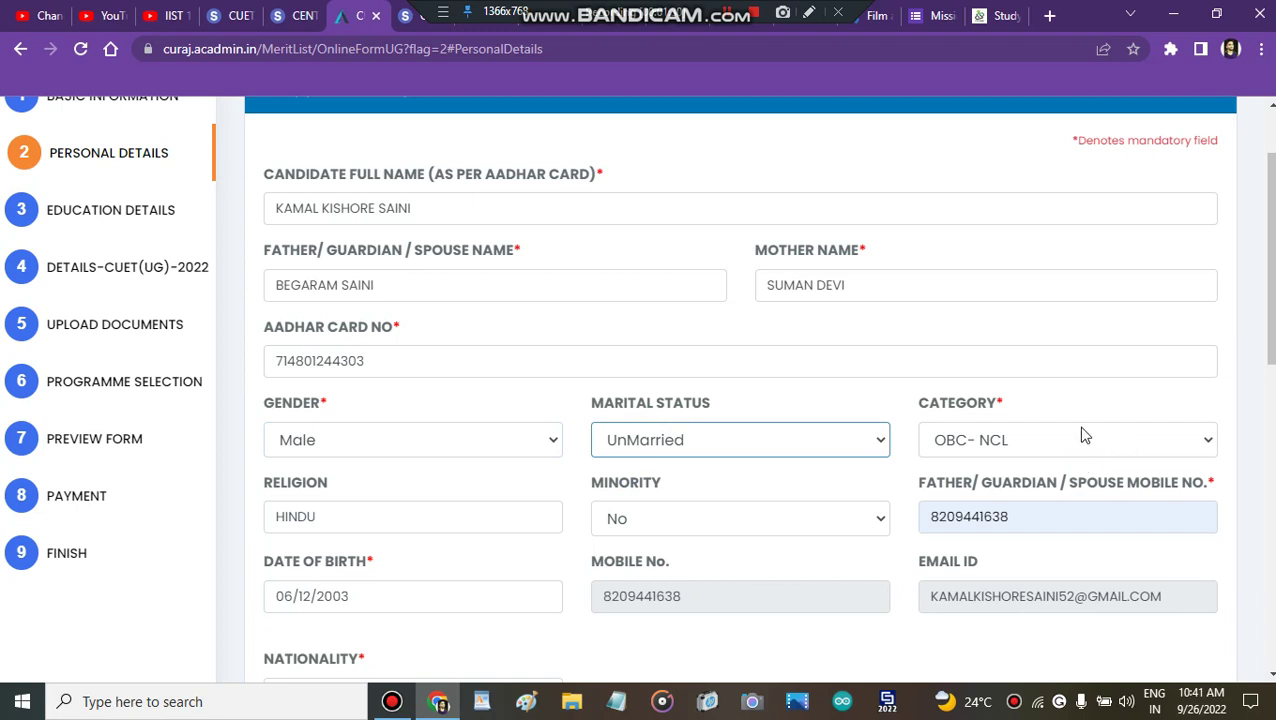
click(1025, 414)
Step: Keep OBC-NCL as the category and save the personal details
scroll(1028, 414, down, 1)
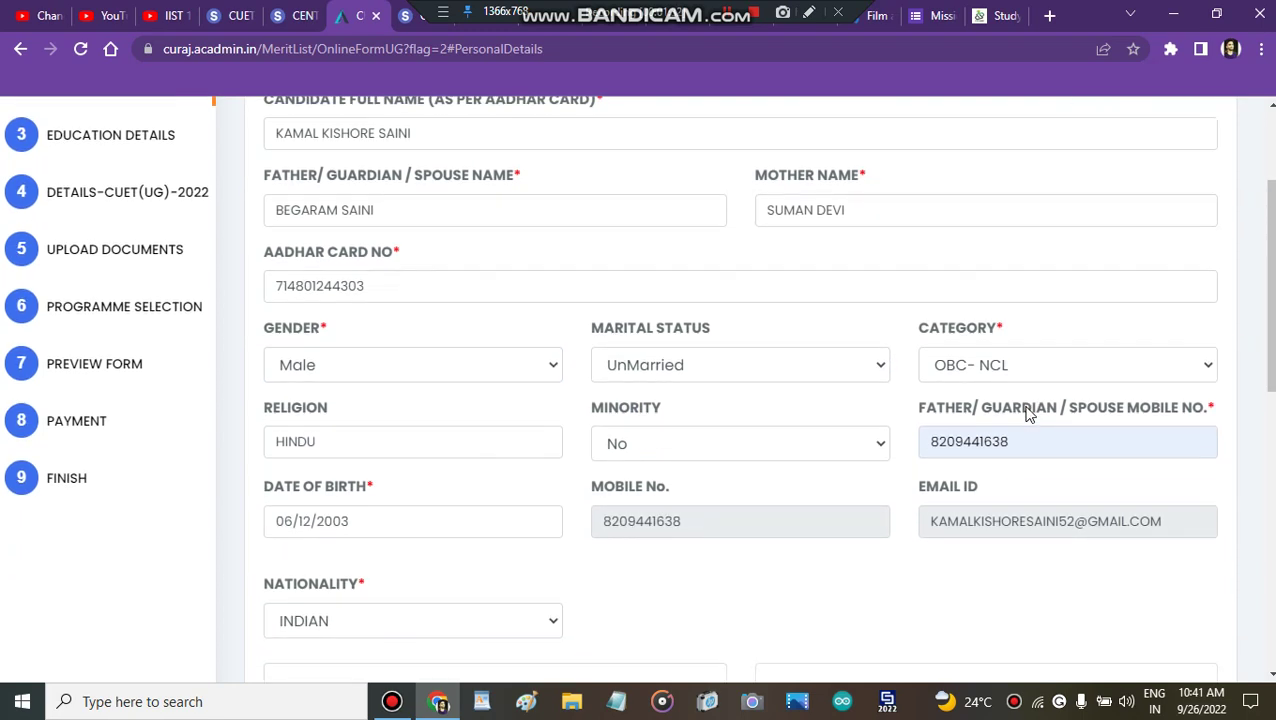
scroll(1030, 414, down, 1)
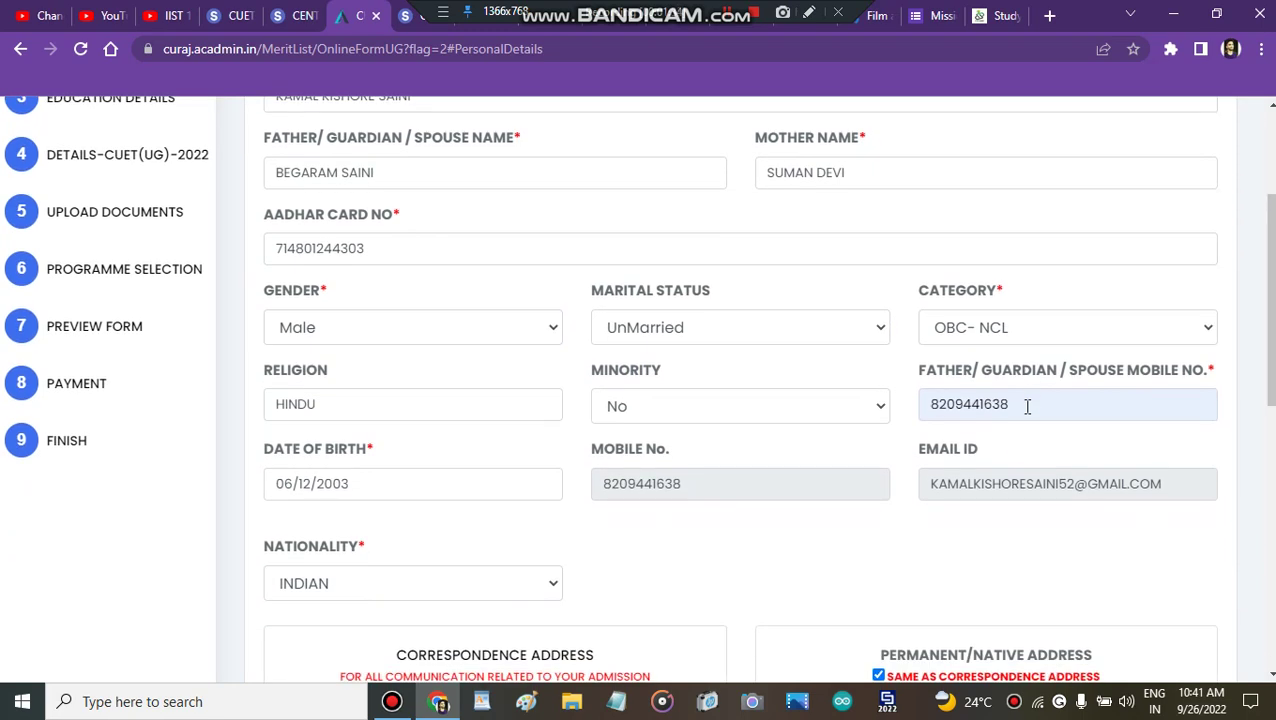
click(1088, 329)
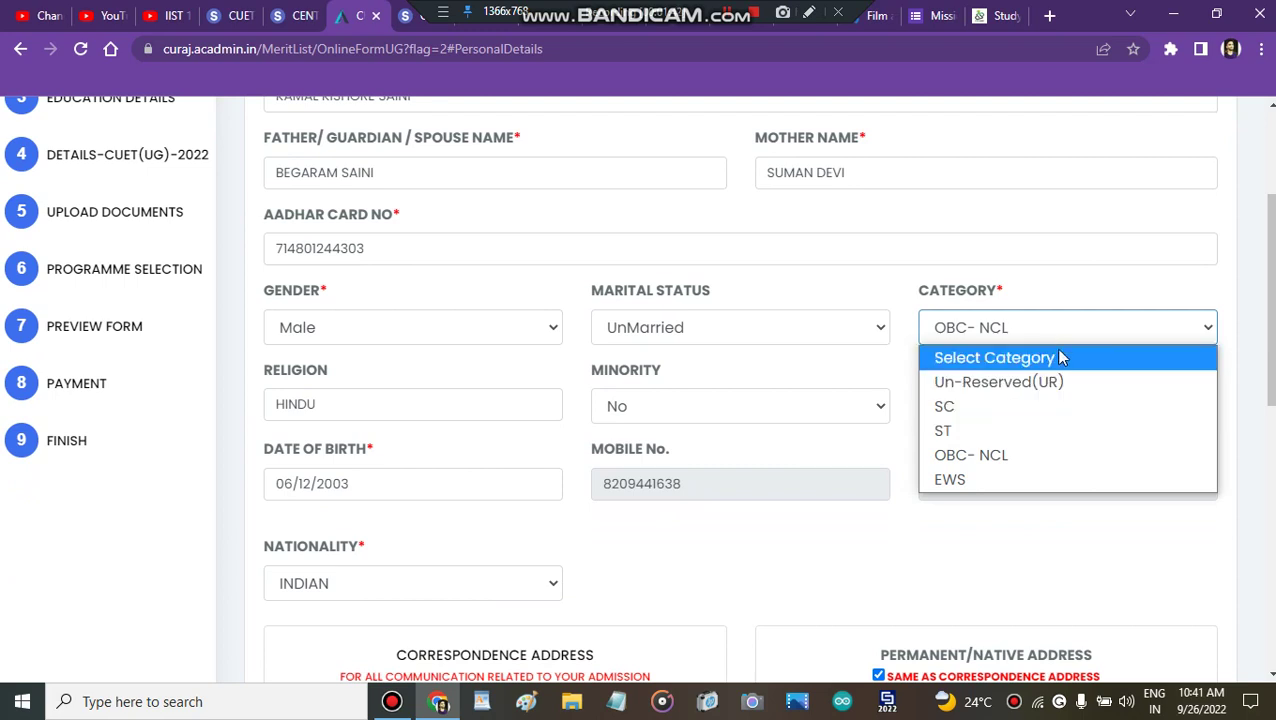
click(1064, 335)
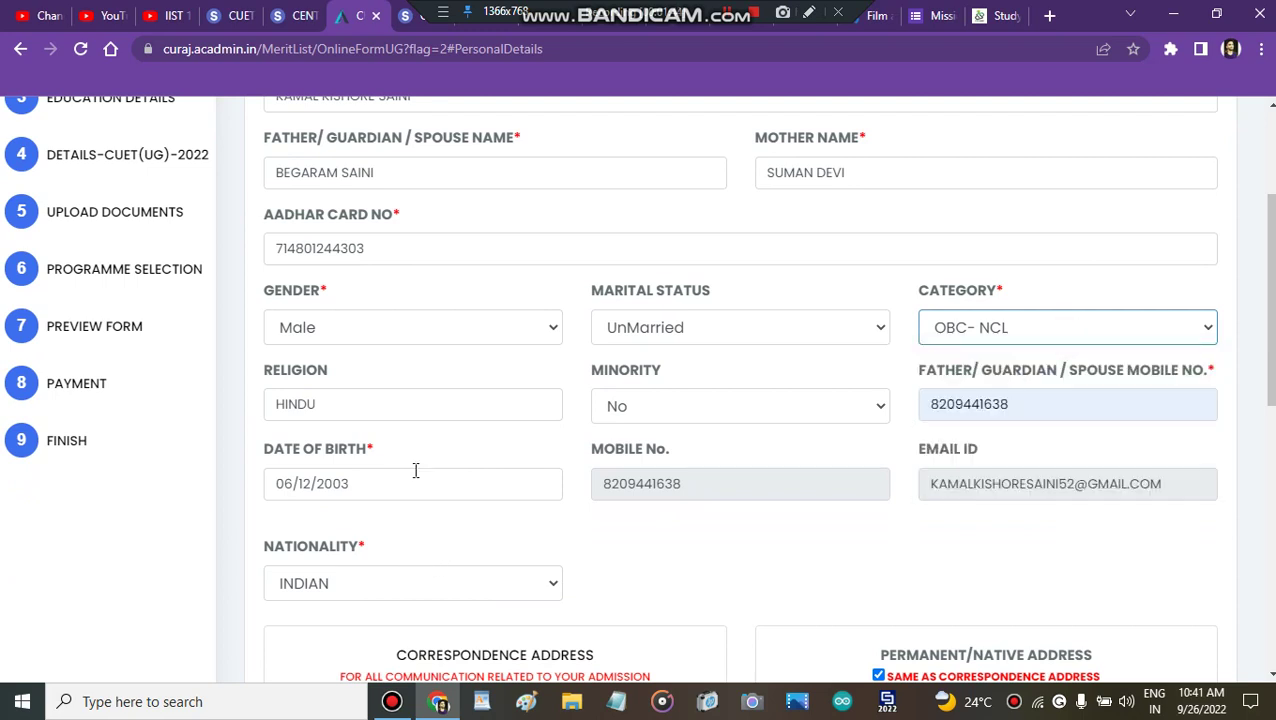
scroll(465, 440, down, 2)
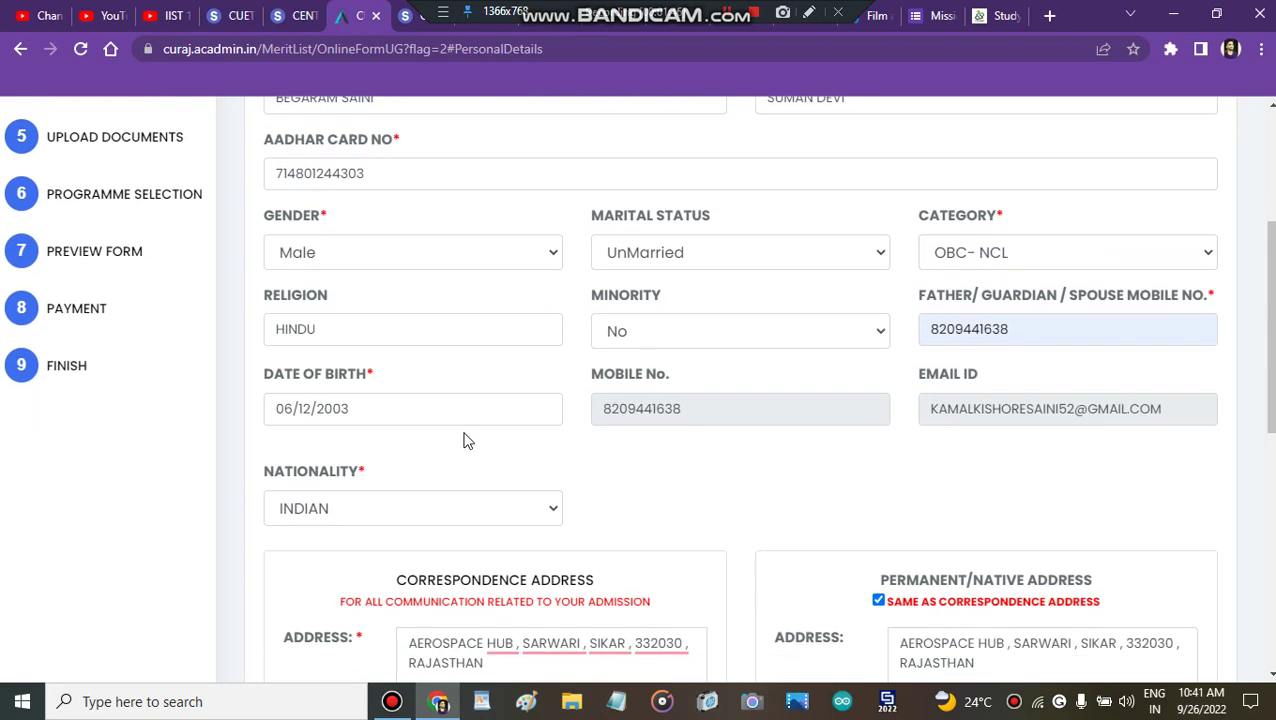
scroll(465, 440, down, 5)
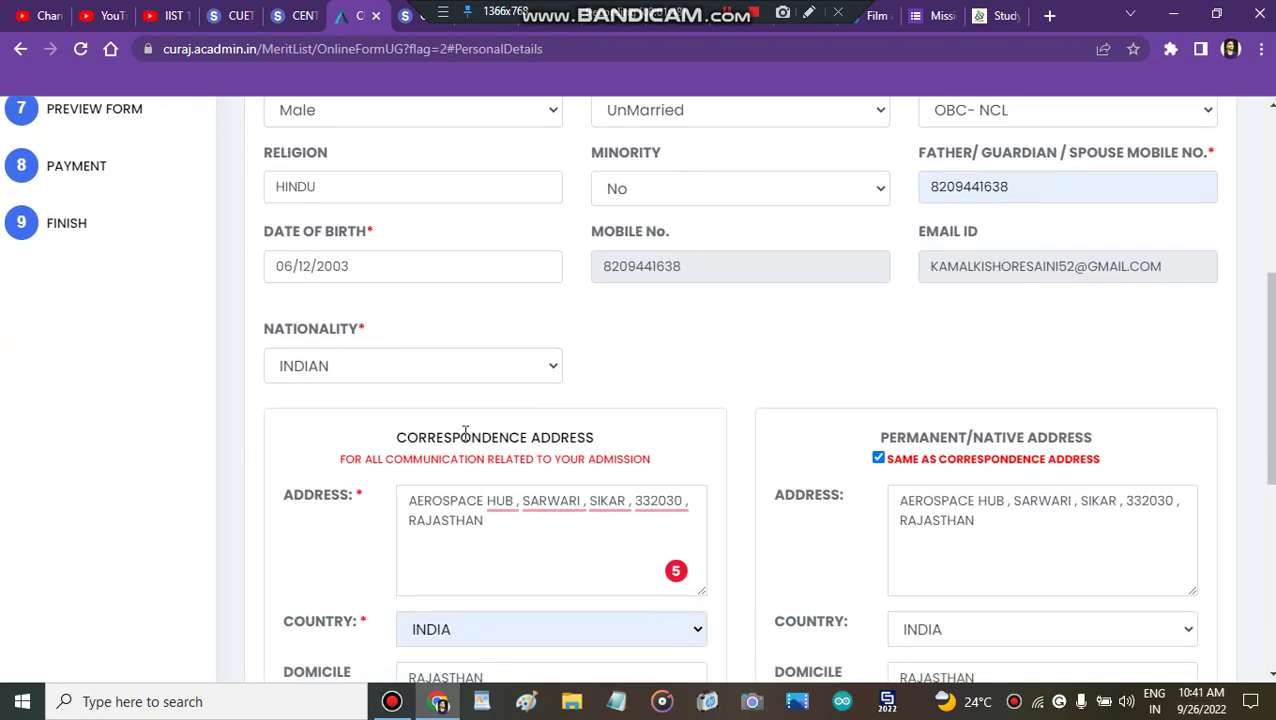
scroll(465, 440, down, 1)
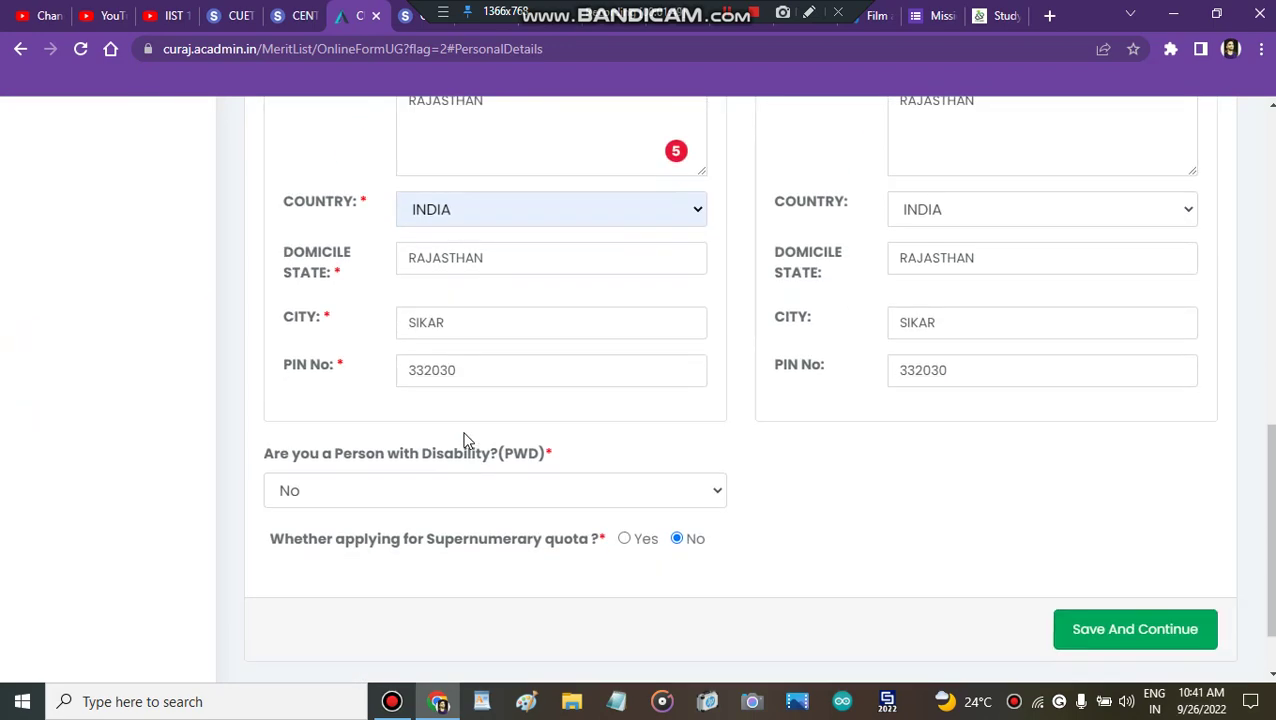
click(1188, 628)
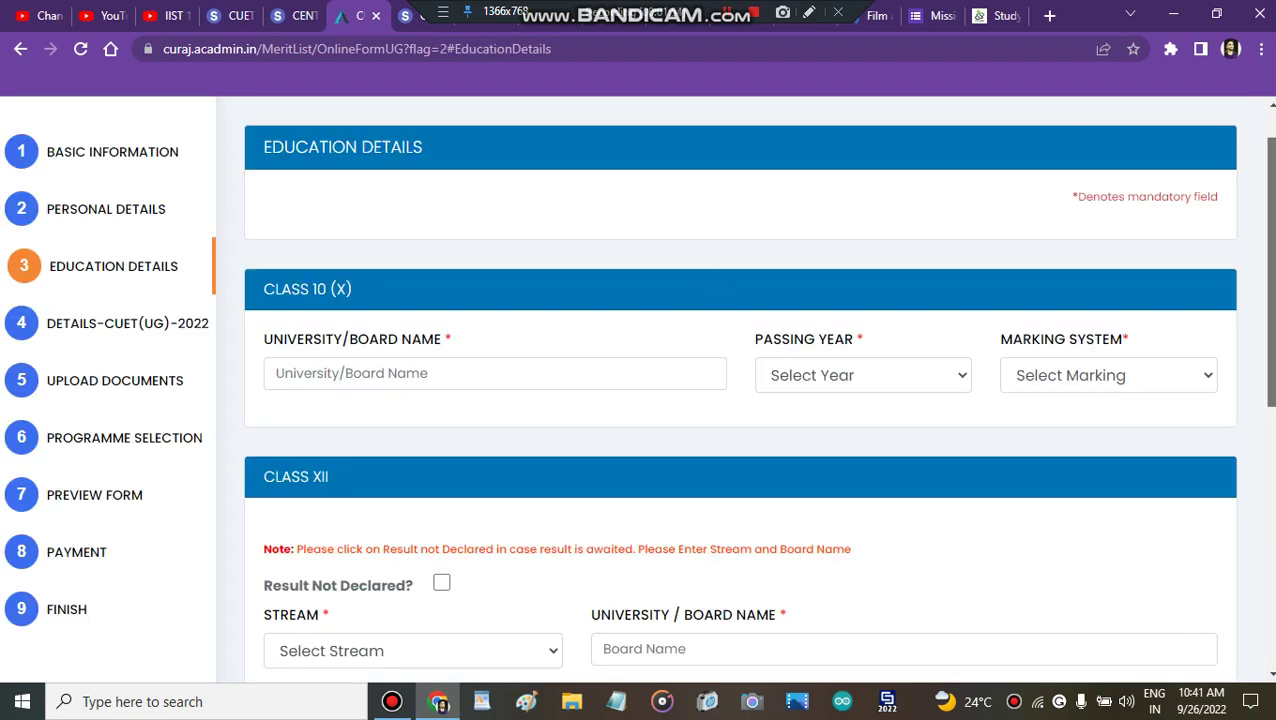
scroll(1268, 300, down, 2)
scroll(740, 390, down, 3)
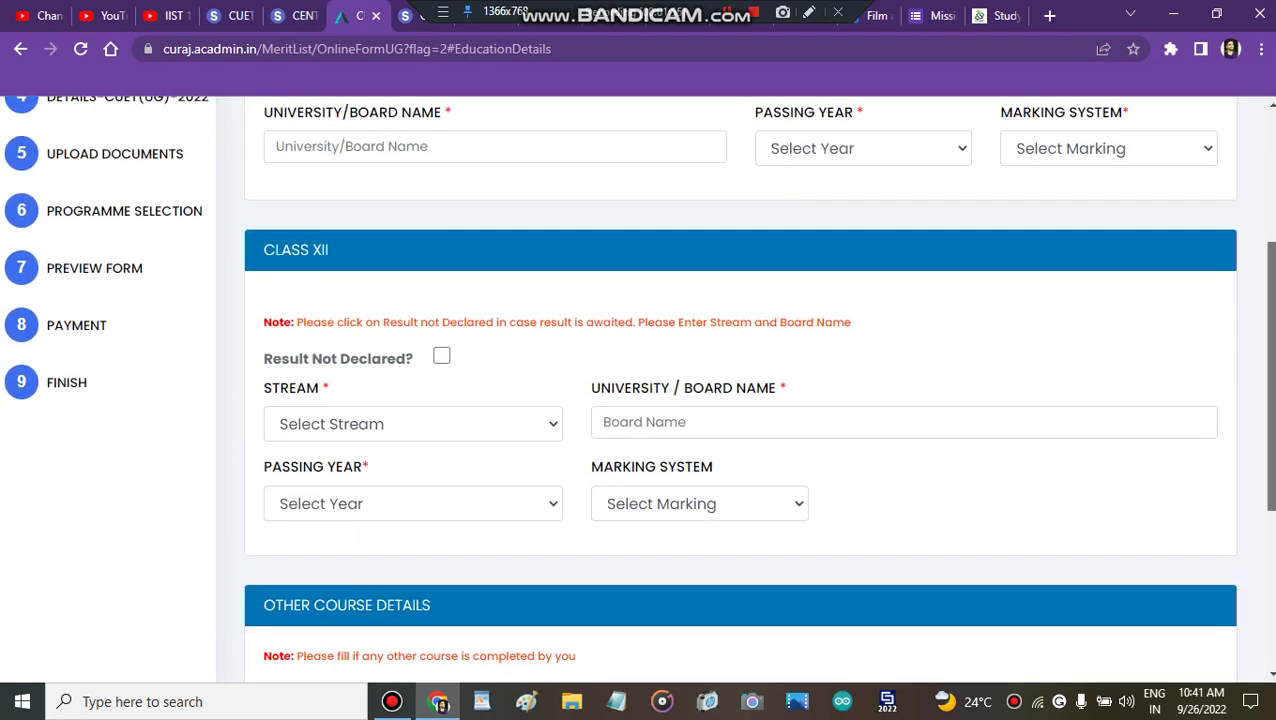
scroll(1268, 400, down, 2)
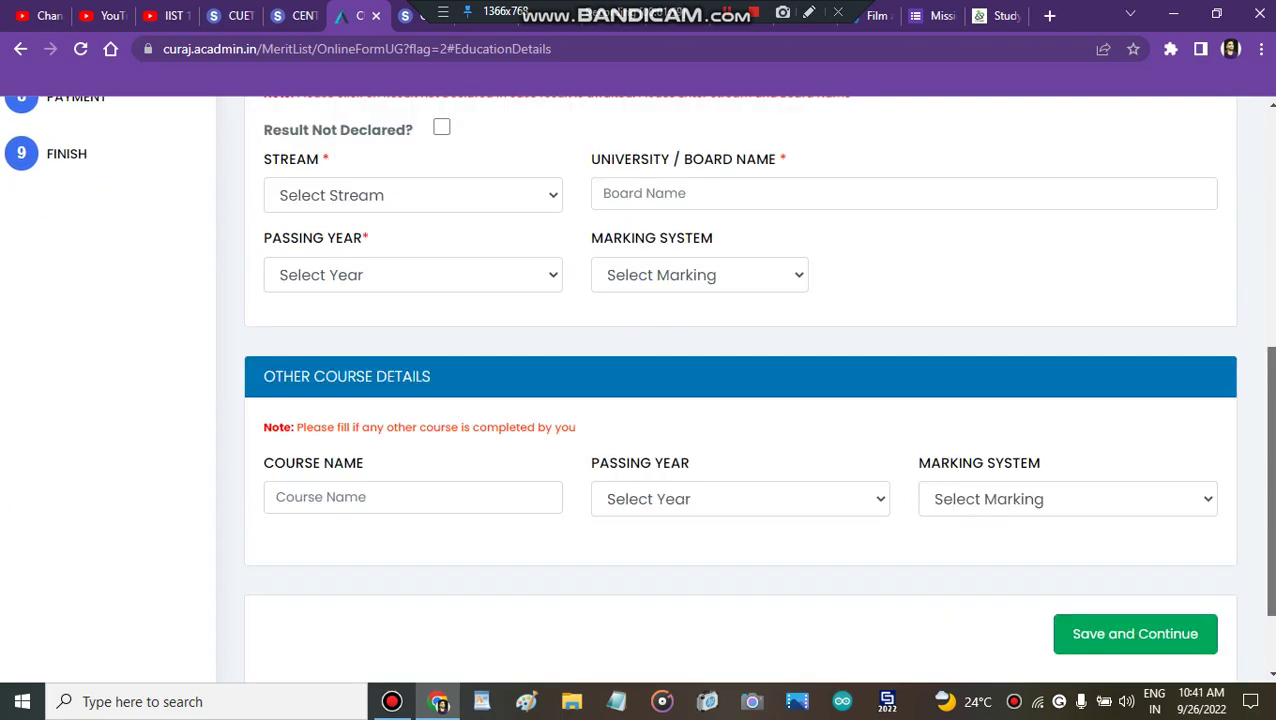
scroll(1268, 400, up, 6)
scroll(1268, 300, up, 1)
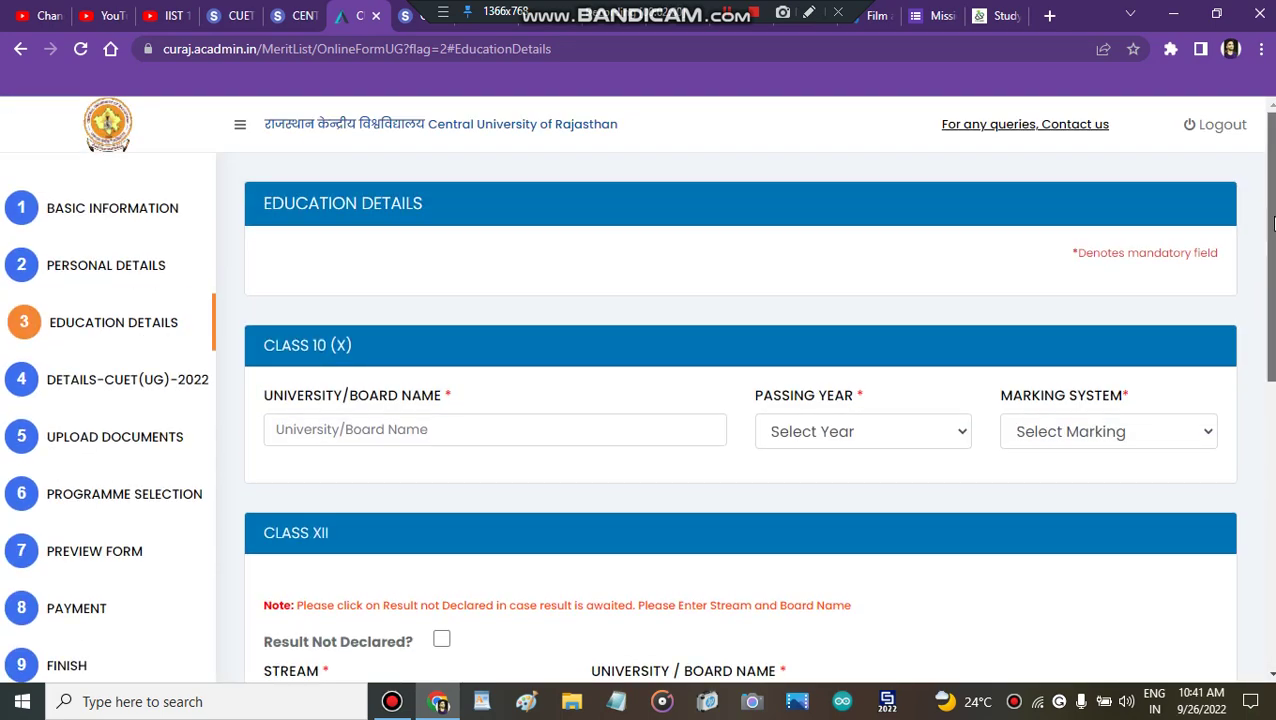
Step: Set the Class 10 marking system to Percentage and passing year to 2018
click(1020, 432)
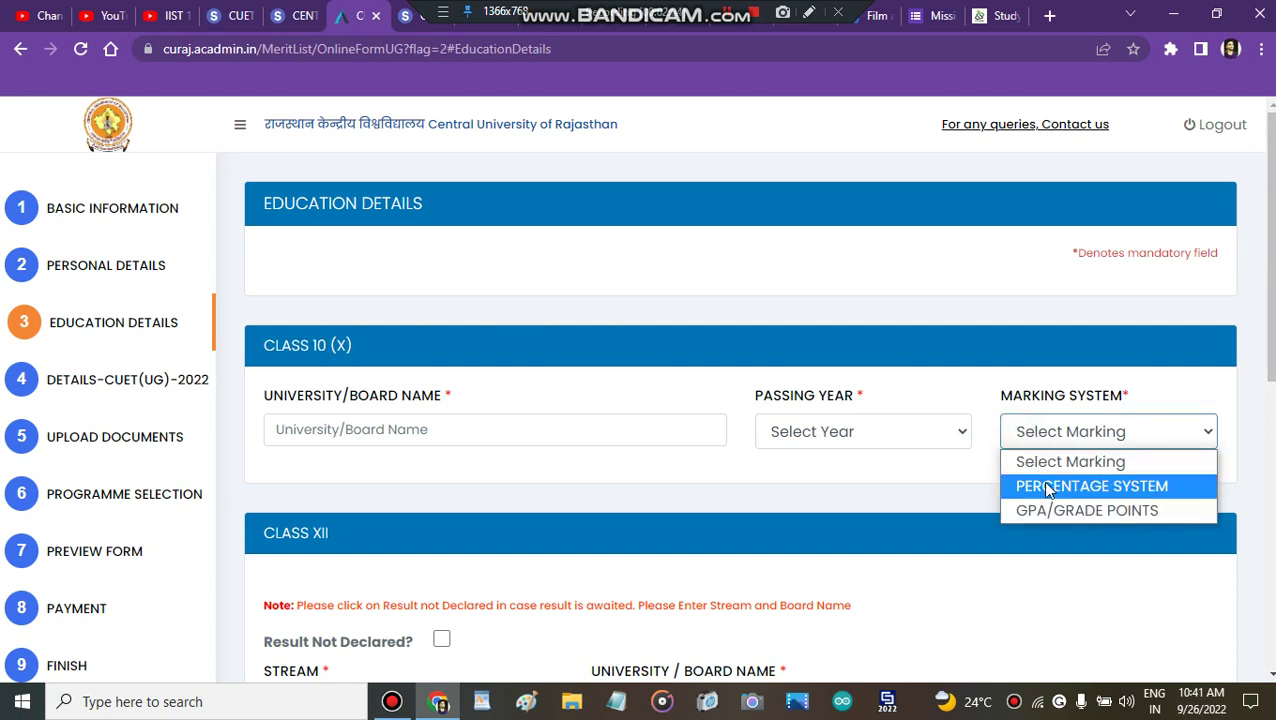
click(1045, 486)
click(866, 428)
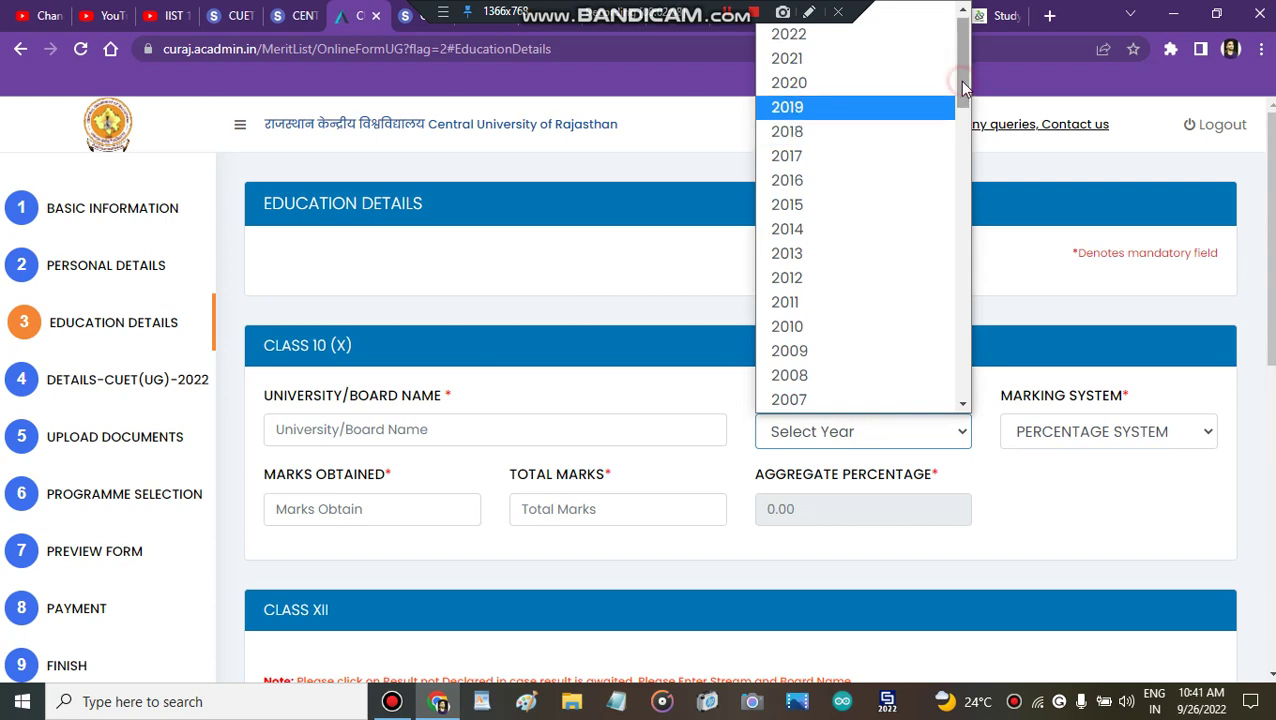
click(847, 128)
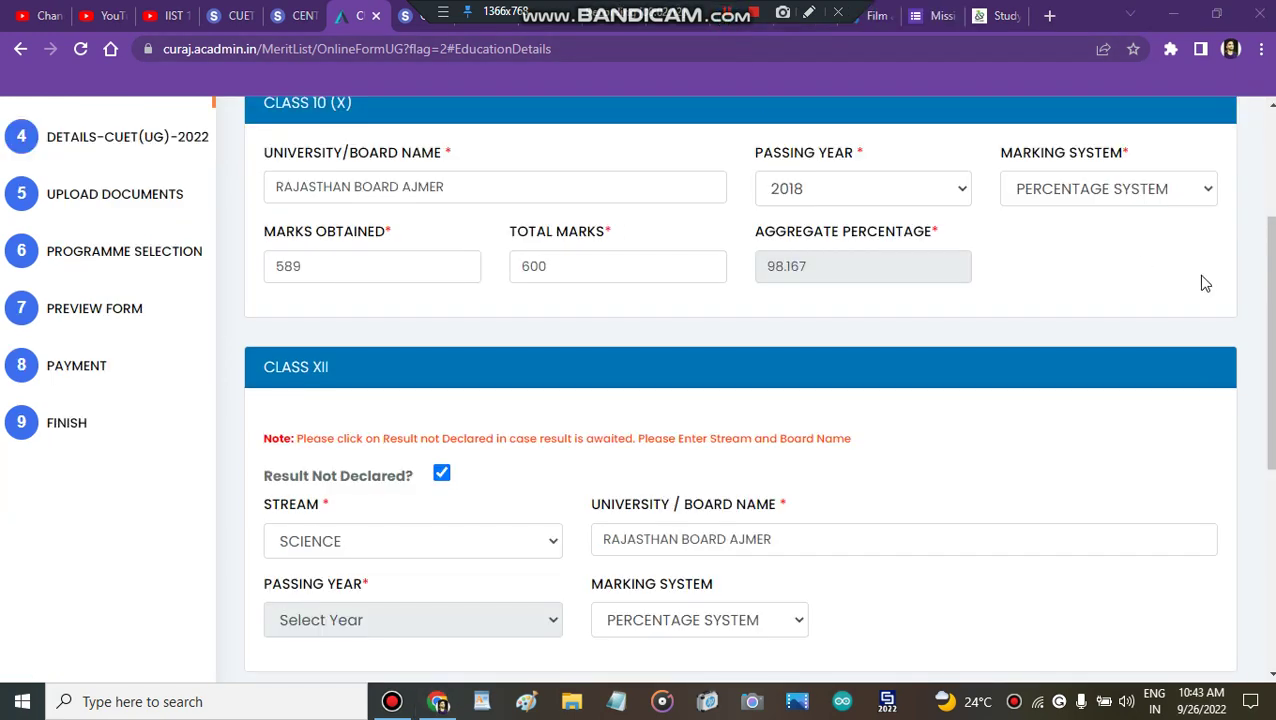
scroll(655, 327, up, 2)
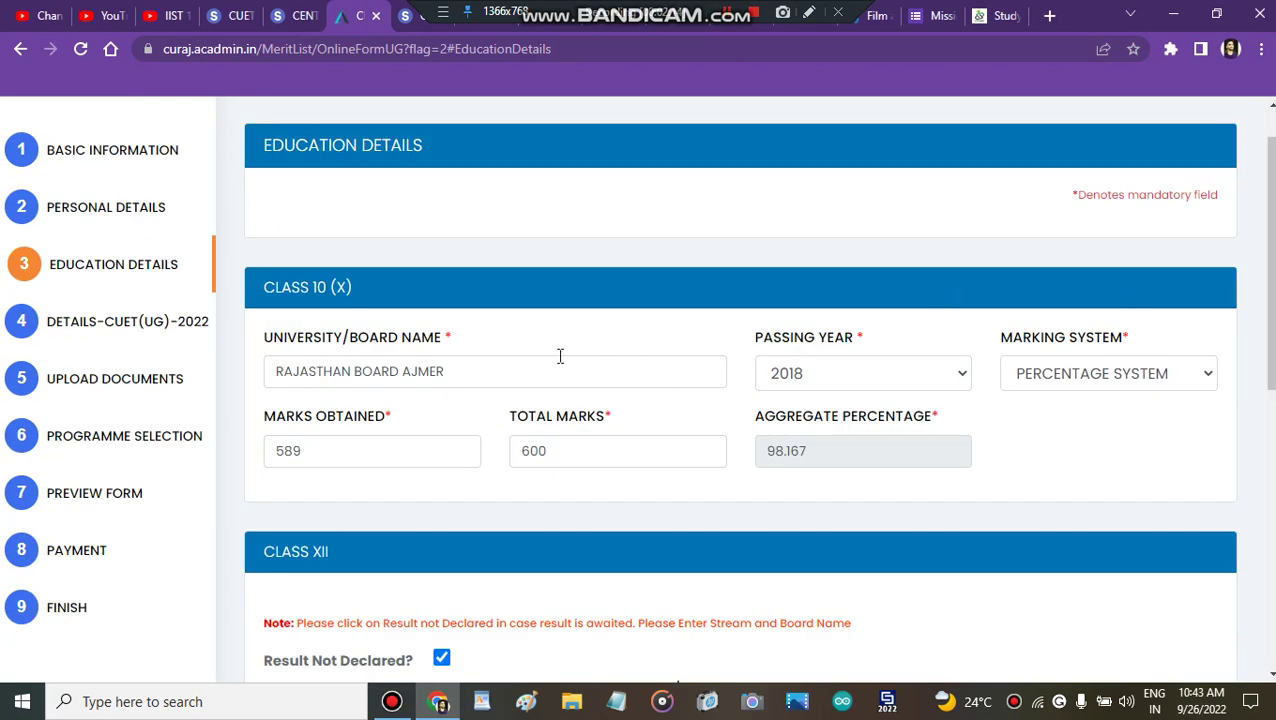
scroll(505, 325, down, 4)
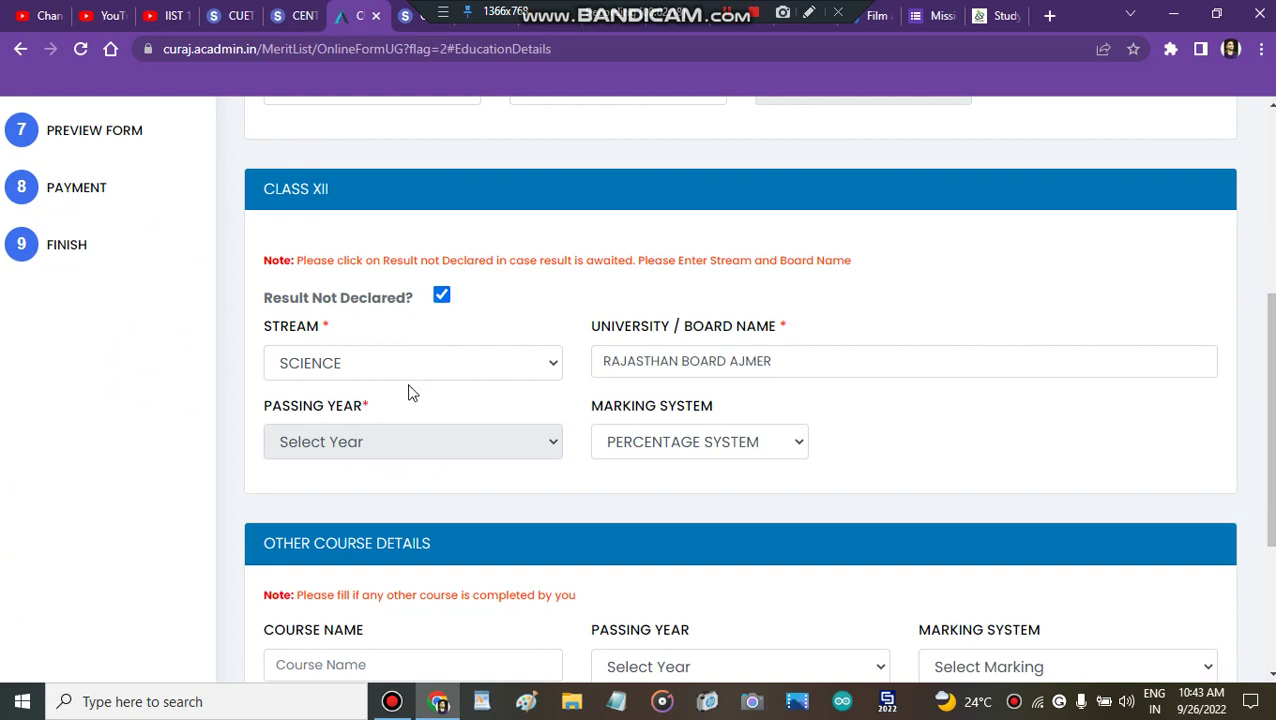
Step: Keep Science as the Class XII stream, edit the board name, and save
click(435, 366)
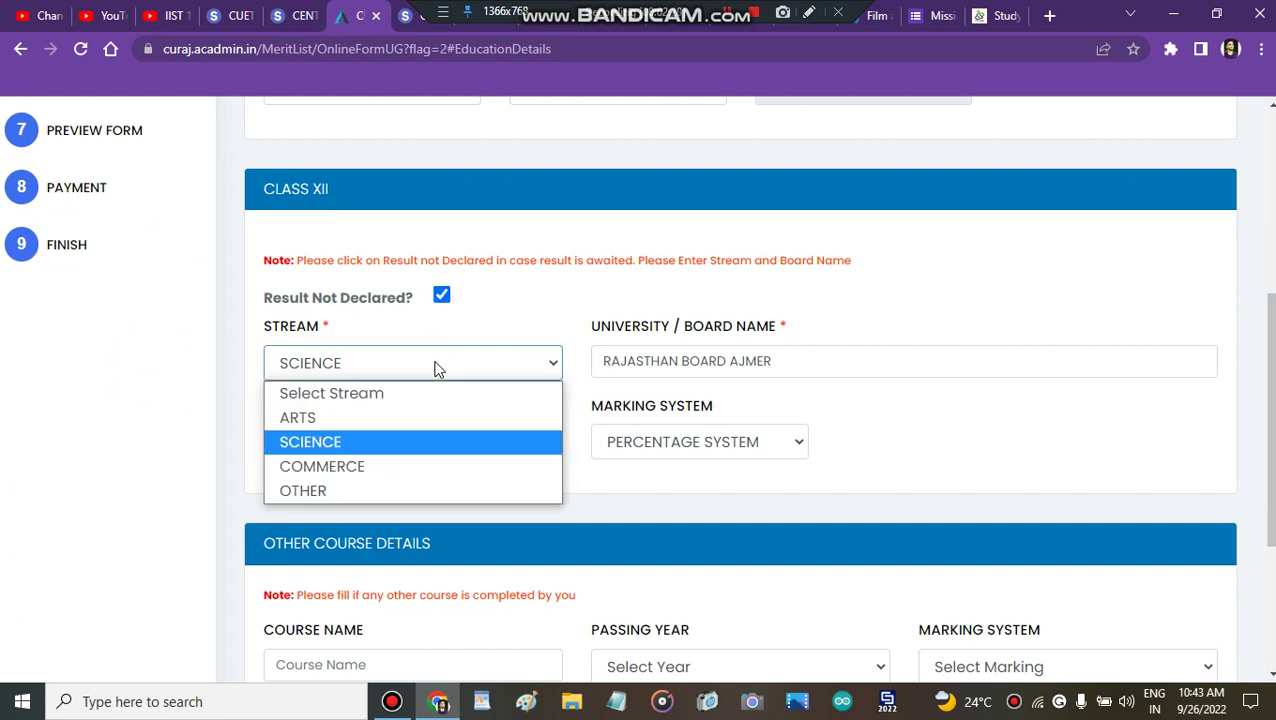
click(425, 366)
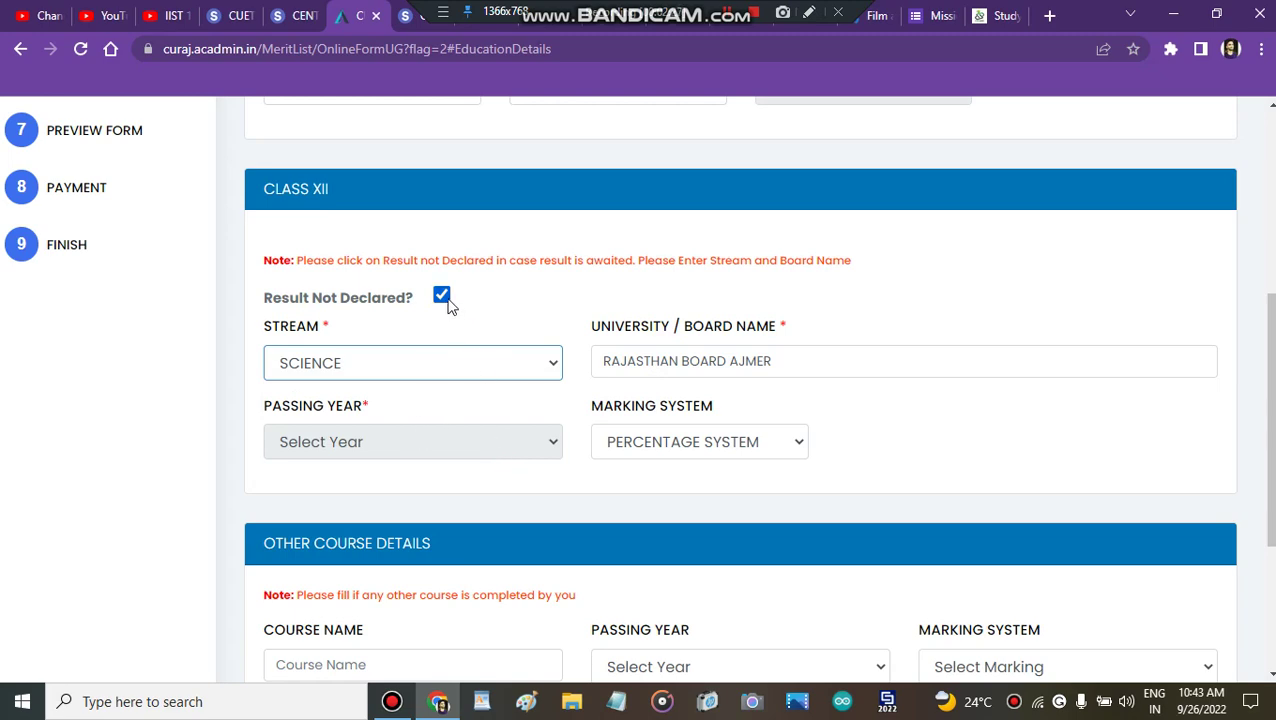
click(930, 362)
scroll(930, 362, down, 1)
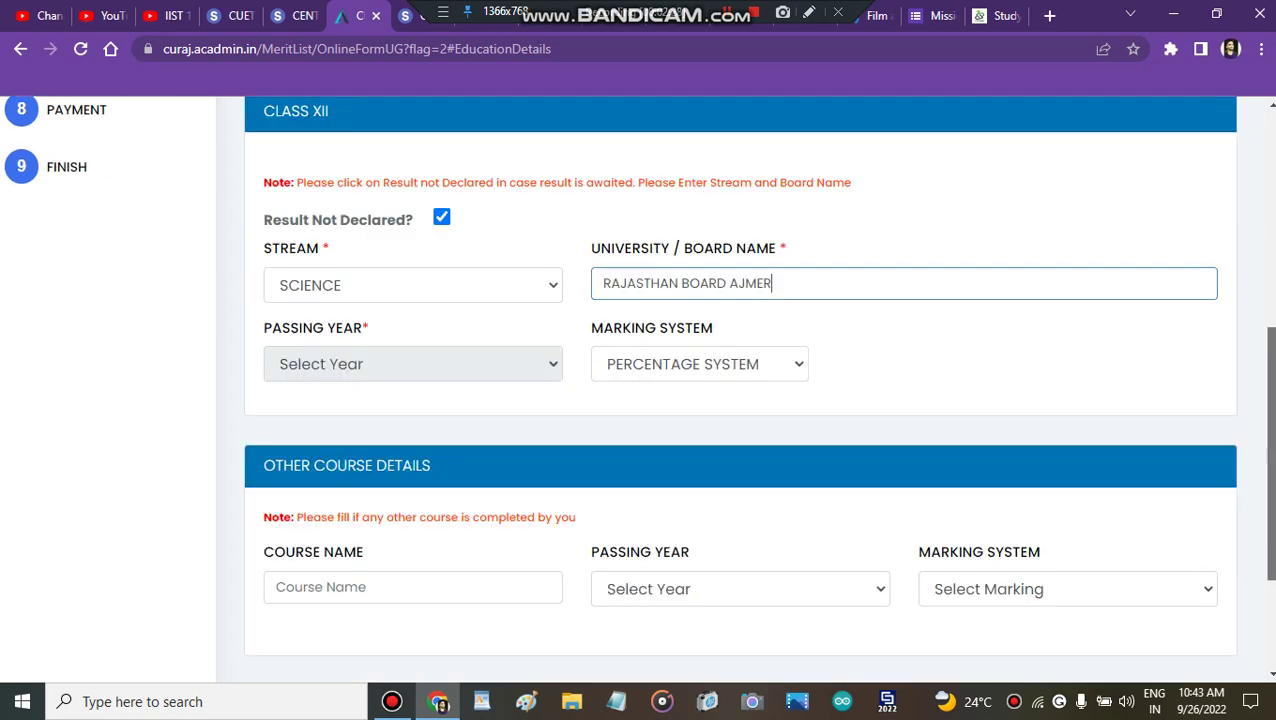
scroll(917, 447, down, 2)
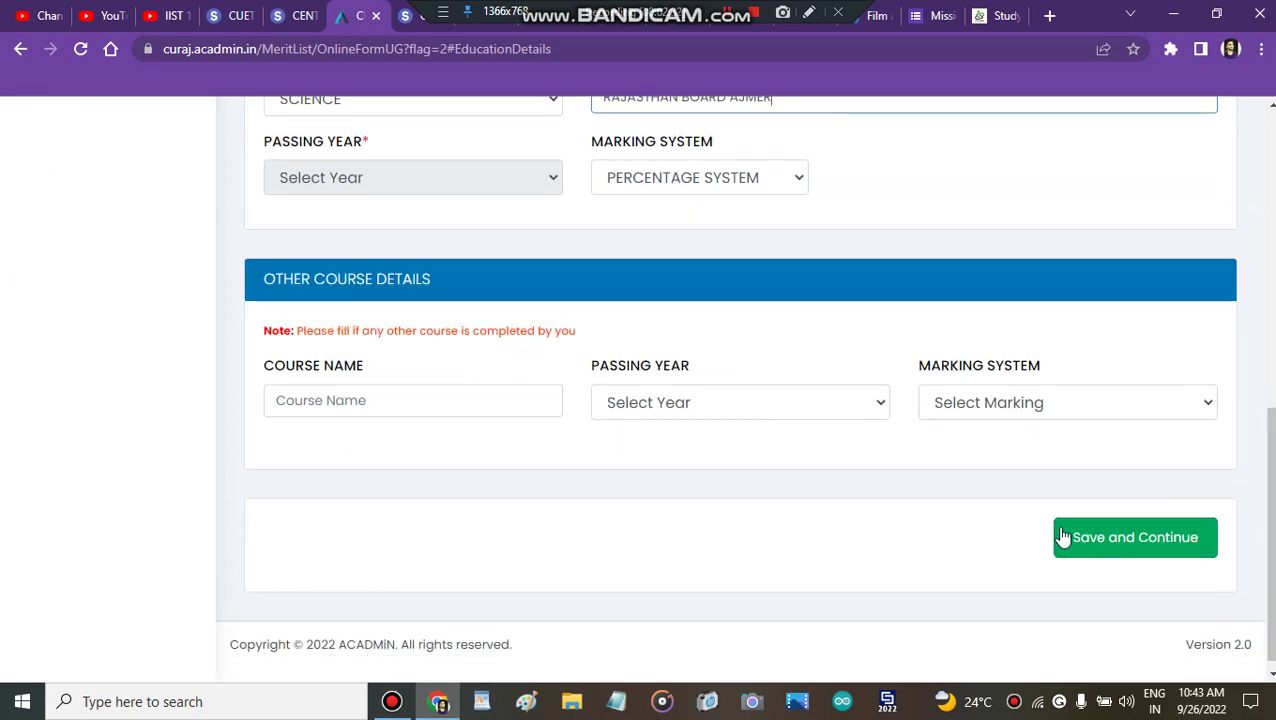
click(1113, 553)
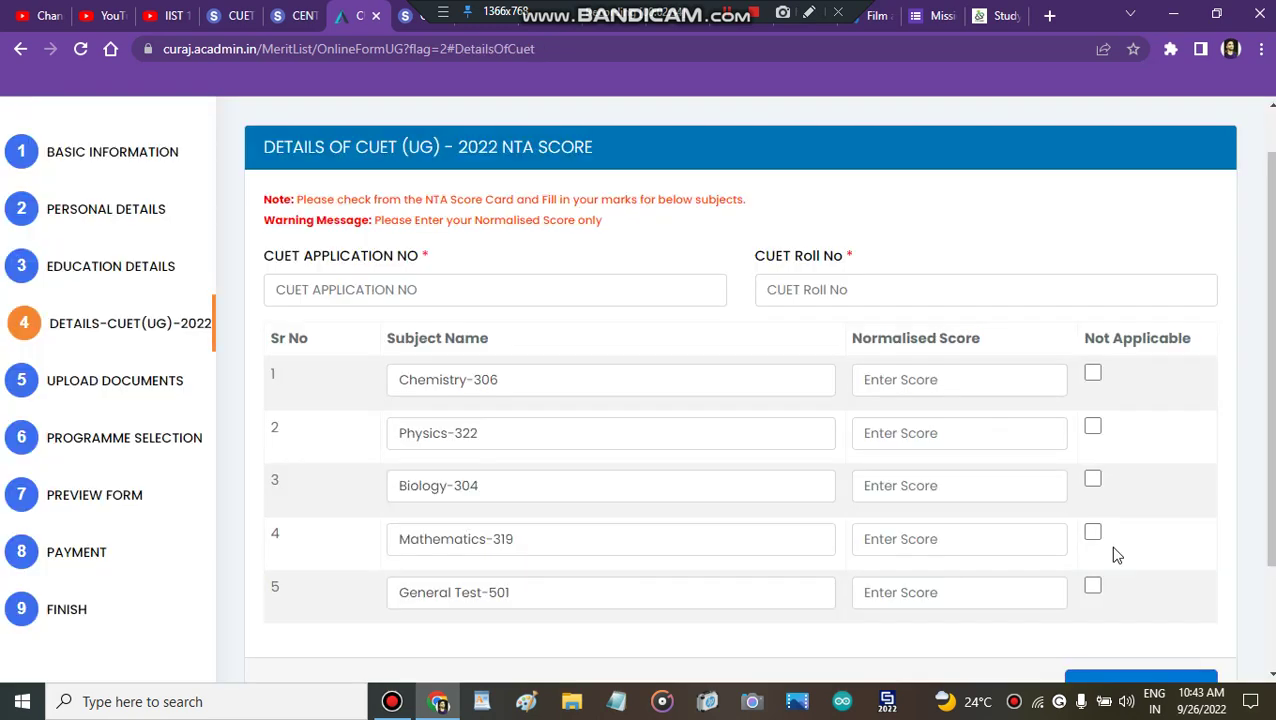
click(484, 289)
click(770, 290)
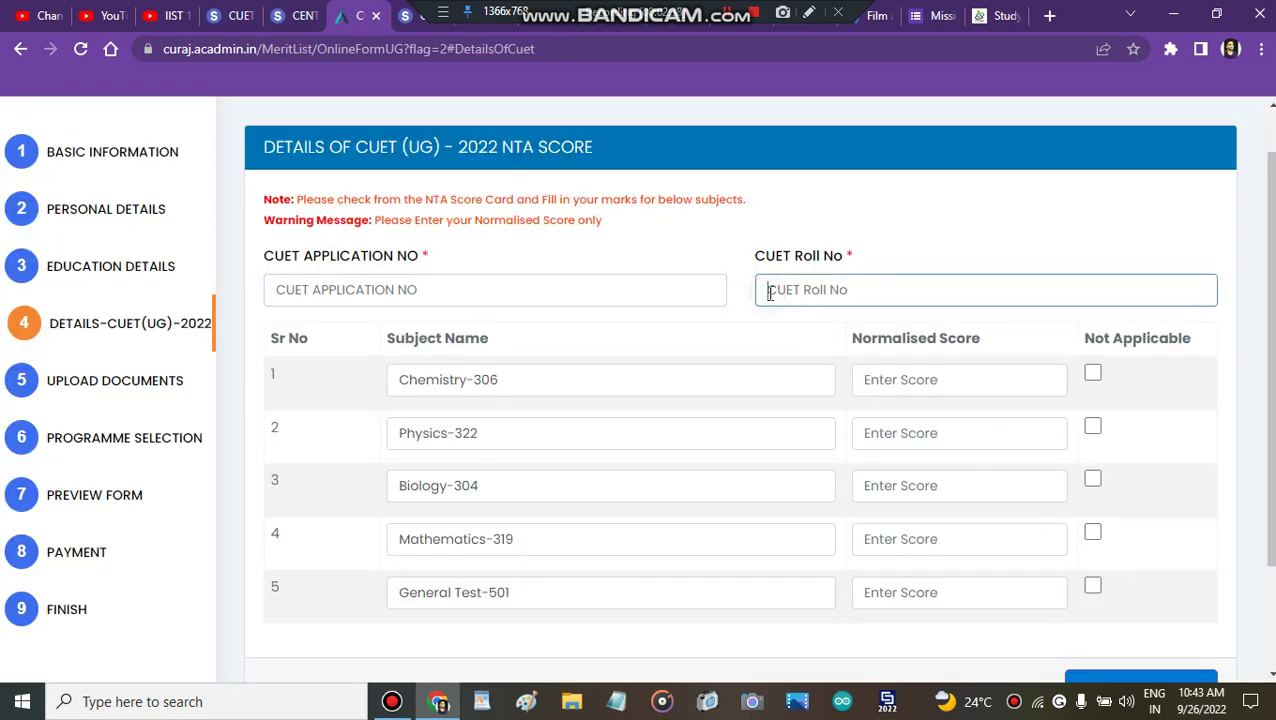
triple_click(983, 213)
scroll(1238, 230, down, 2)
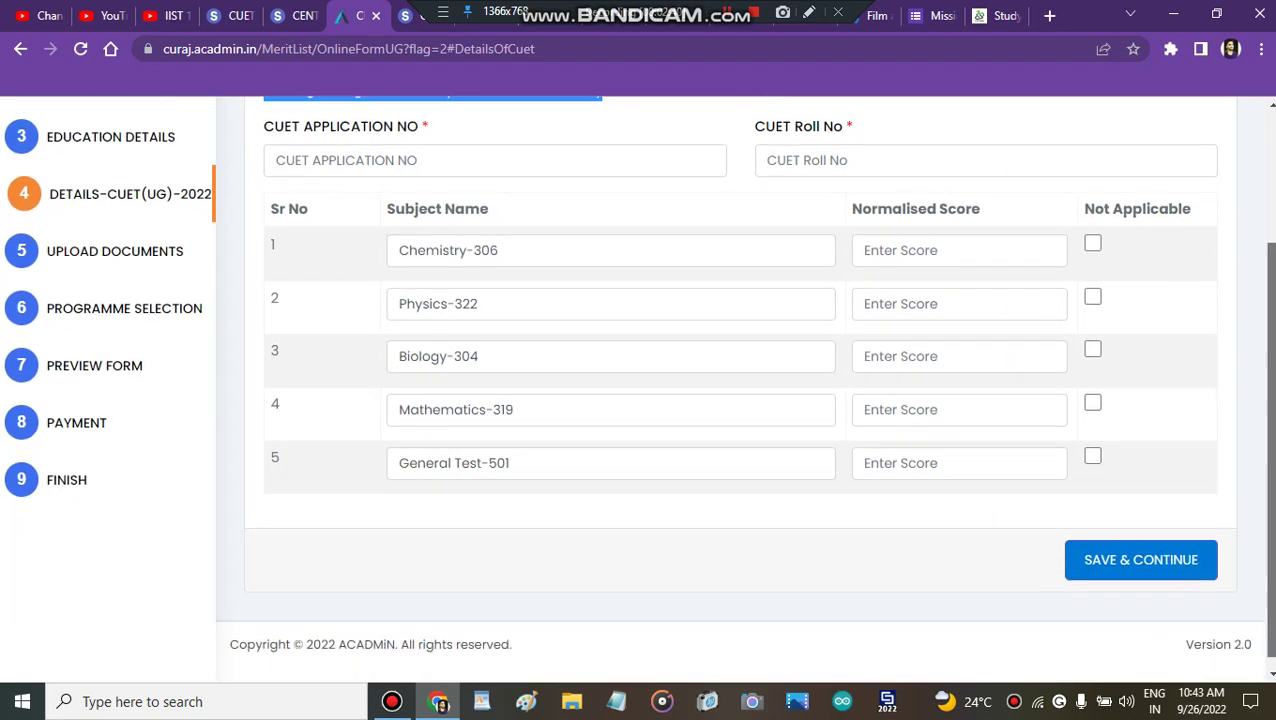
scroll(1238, 230, up, 1)
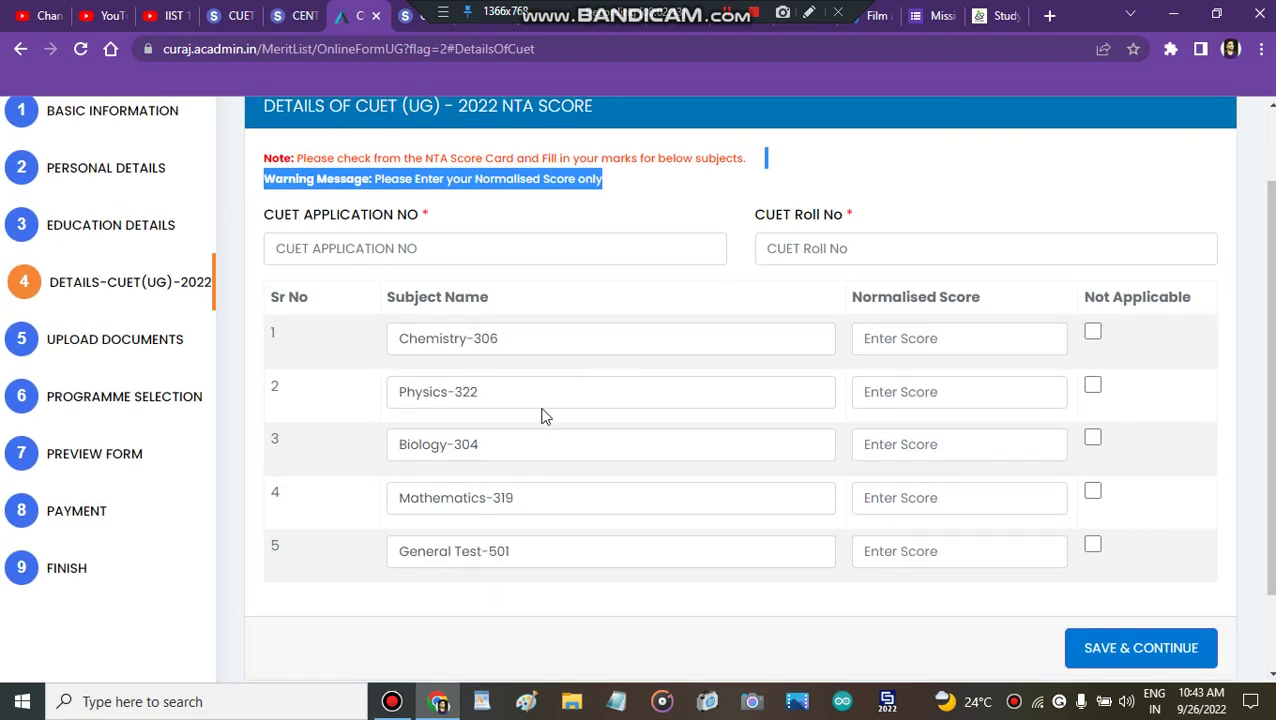
click(1092, 331)
click(1092, 384)
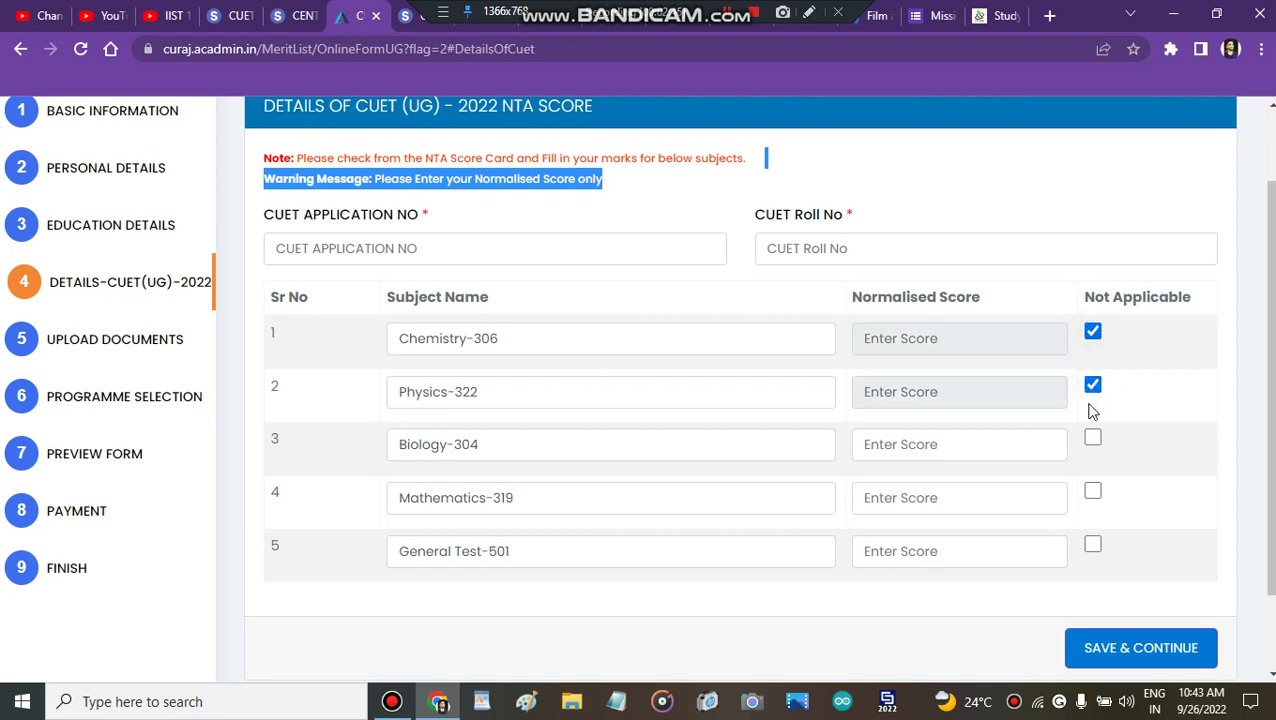
click(1092, 437)
click(1092, 491)
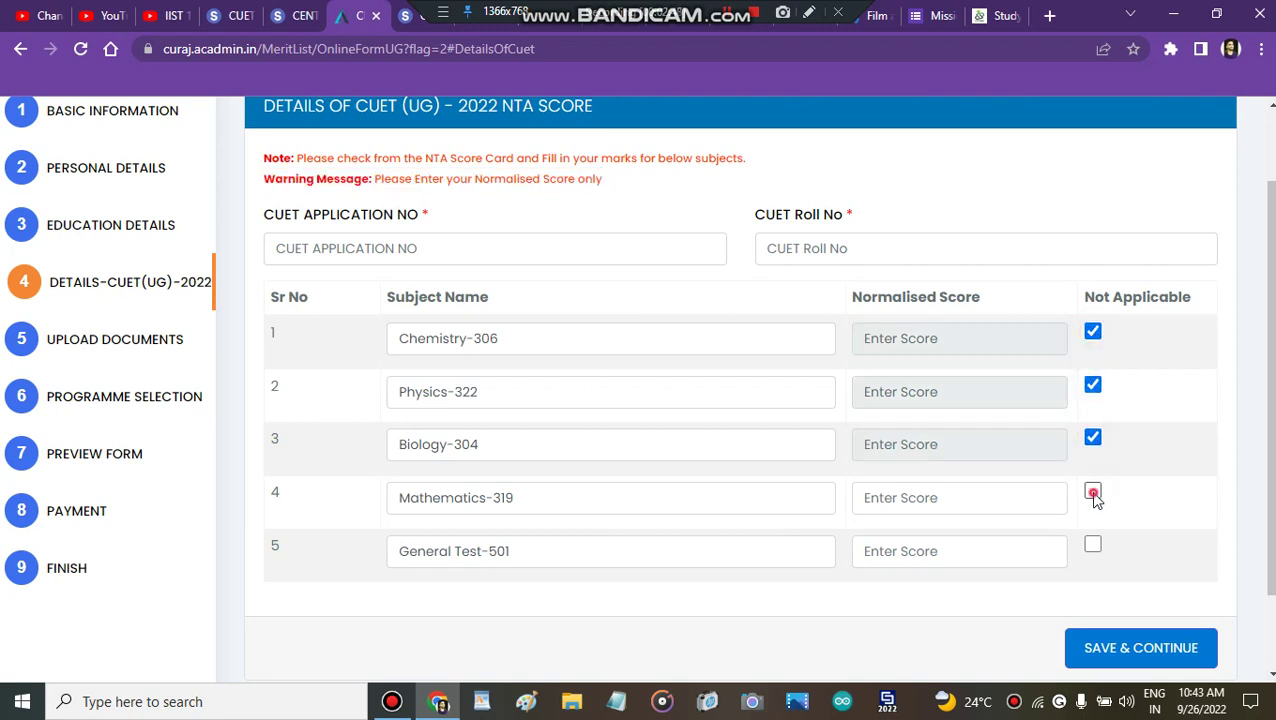
click(1093, 545)
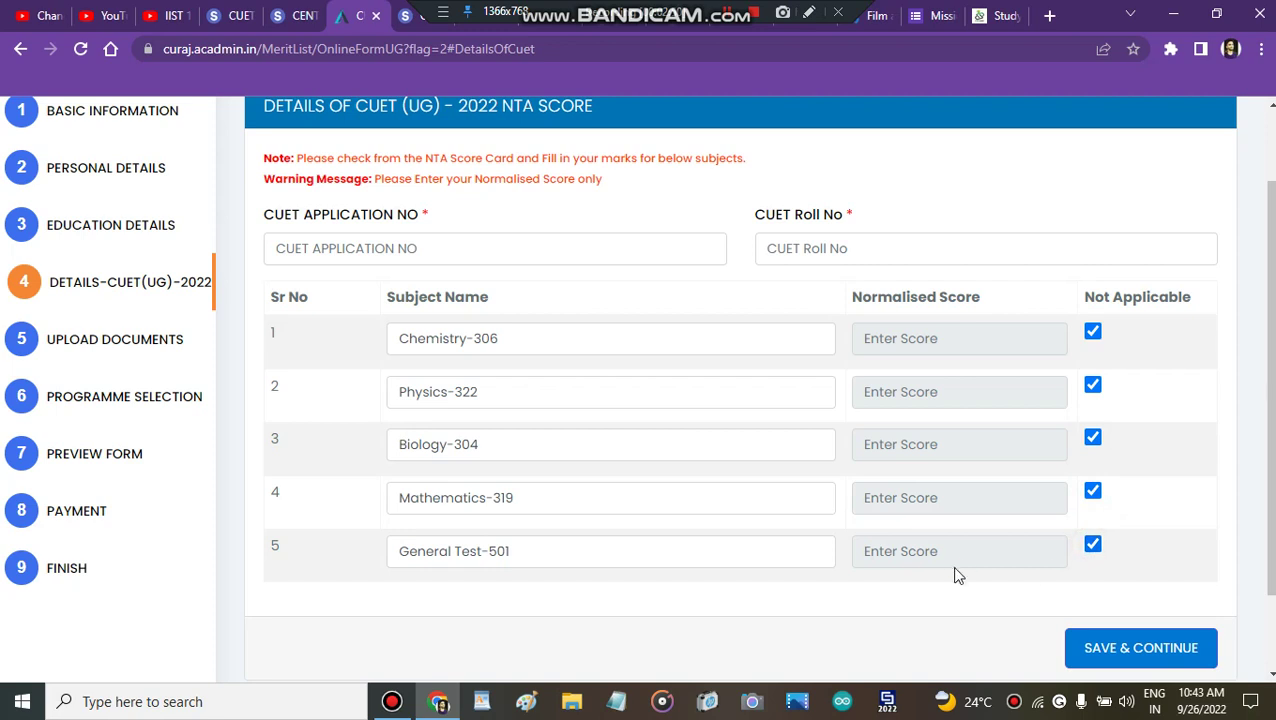
click(1092, 334)
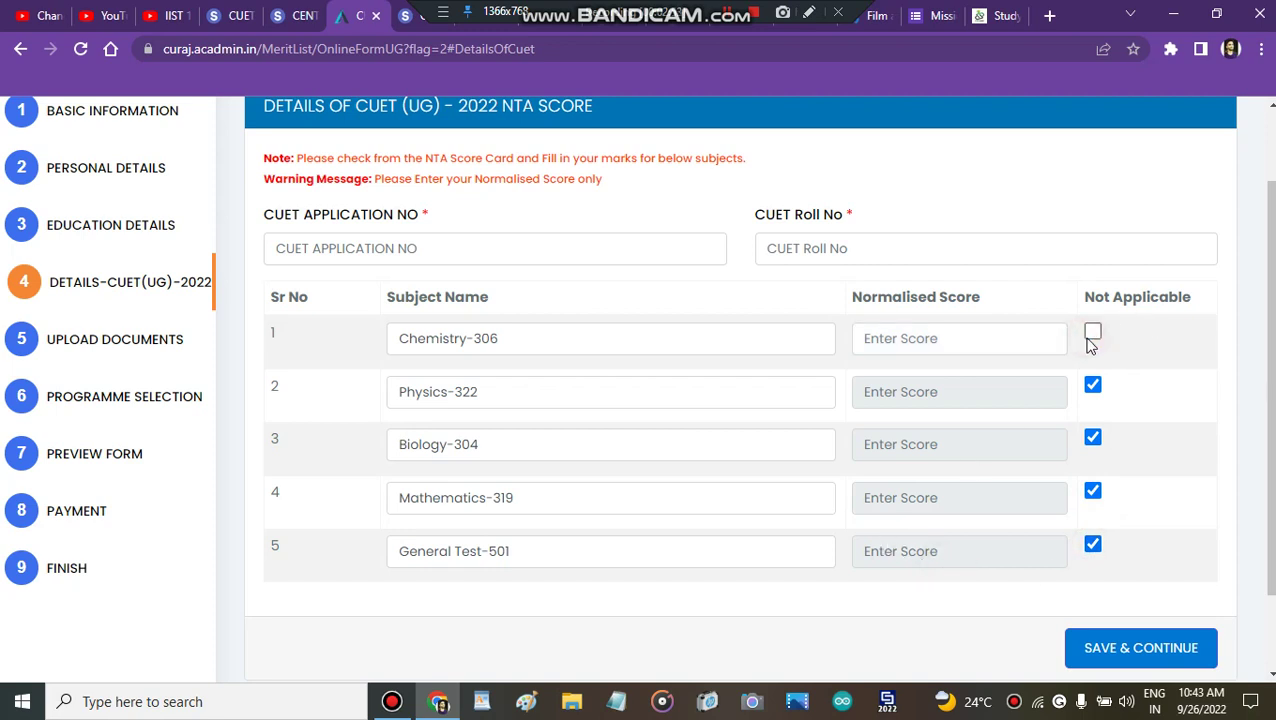
click(1093, 390)
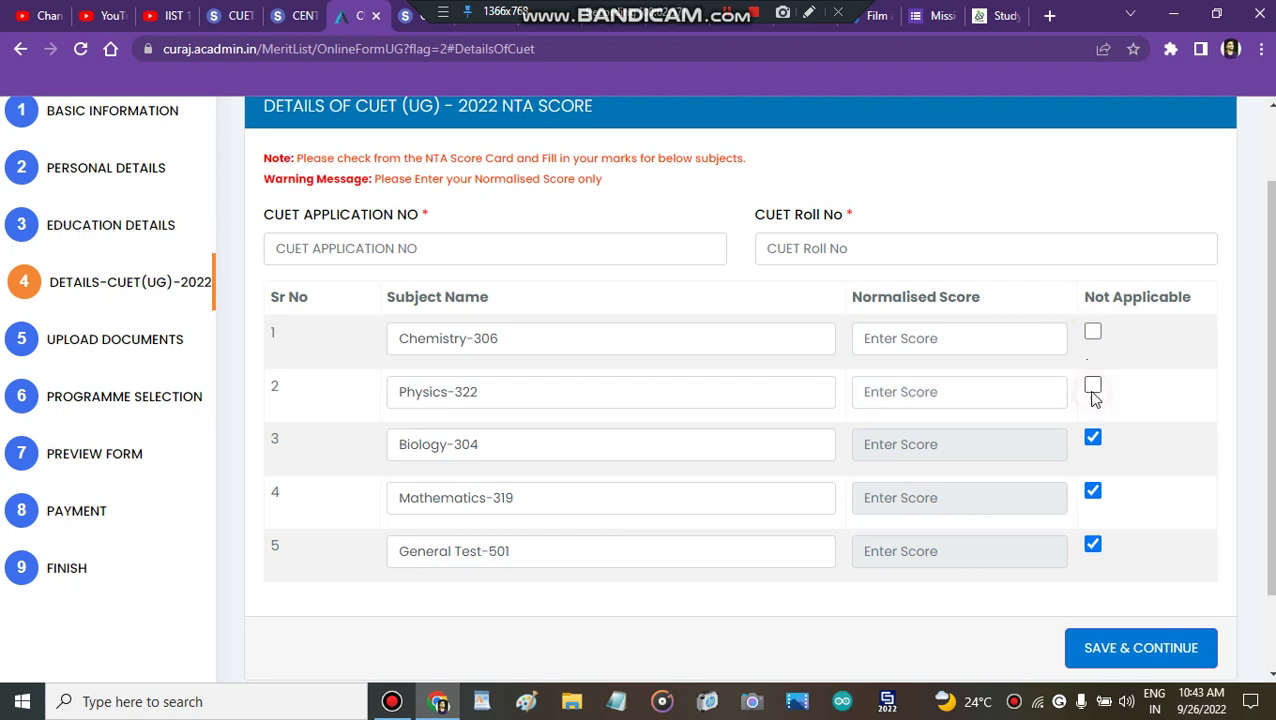
click(1093, 439)
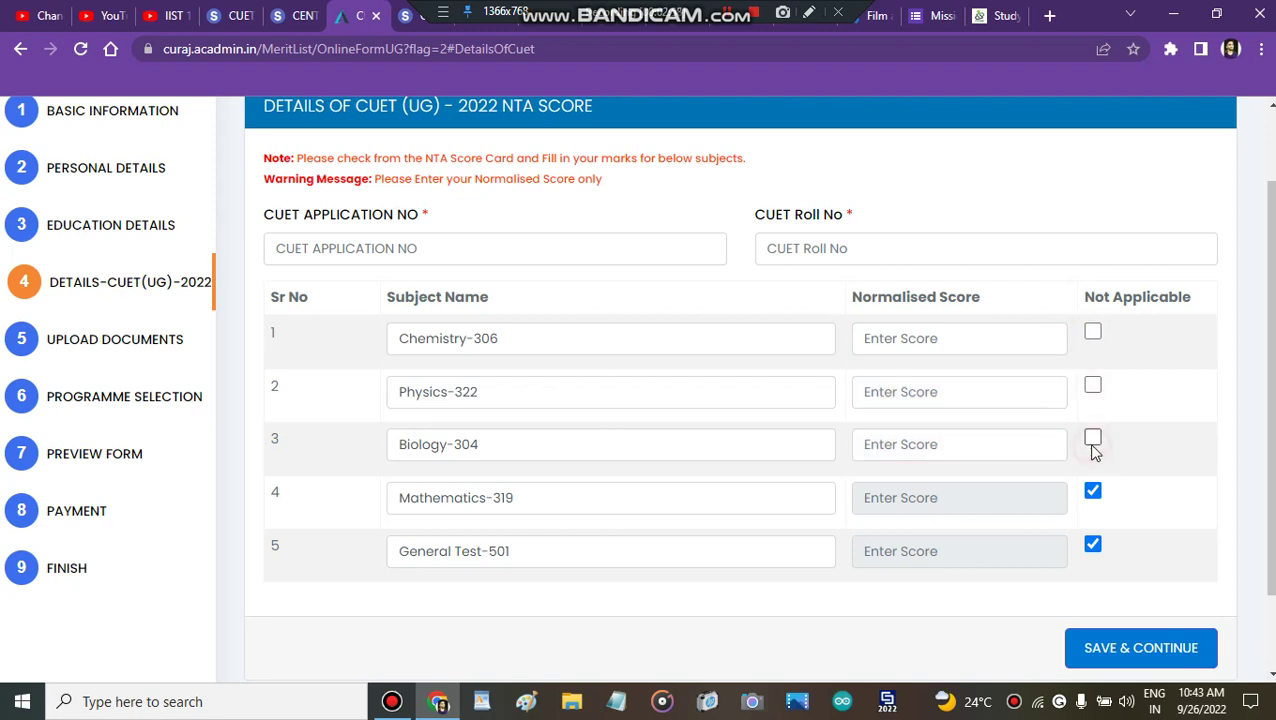
click(1093, 489)
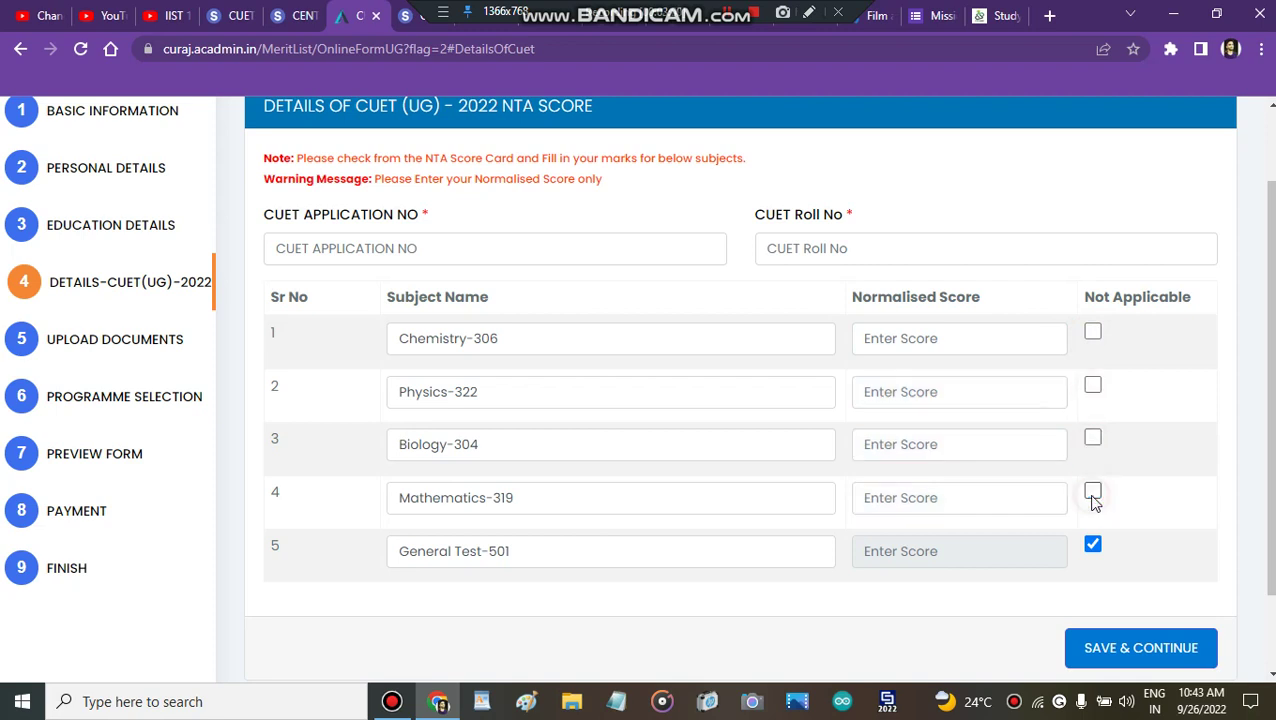
click(1093, 546)
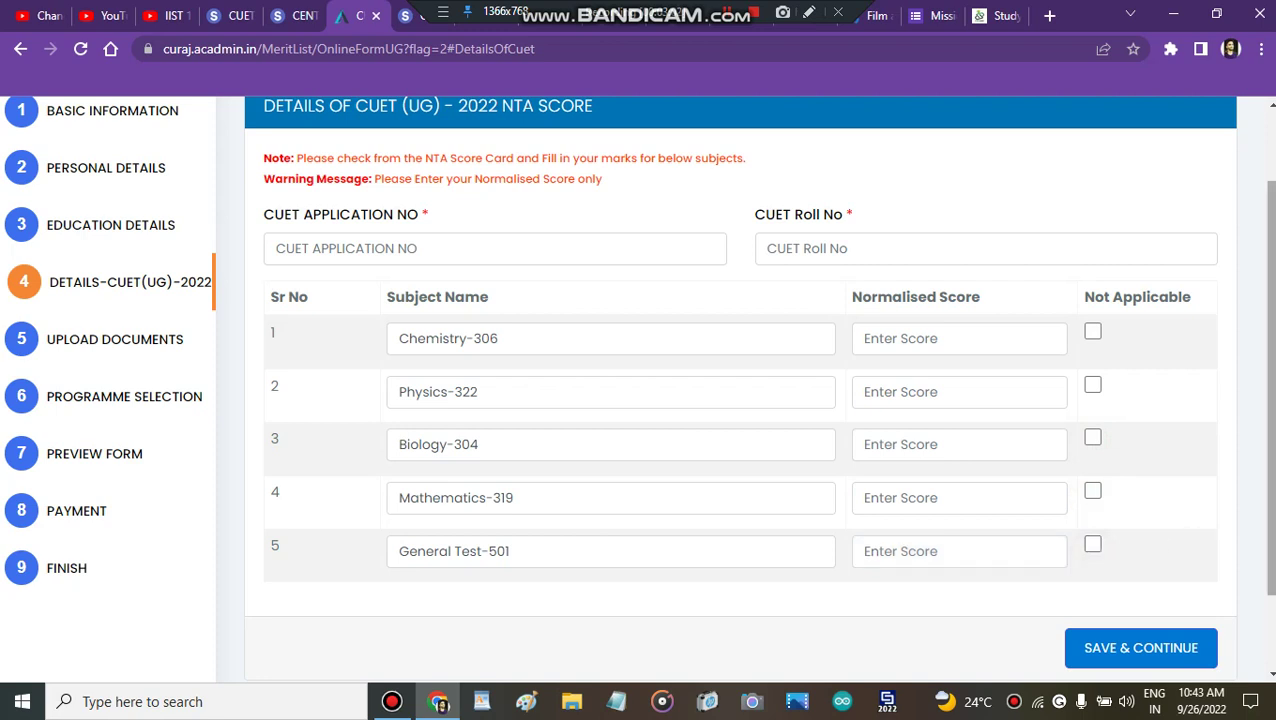
scroll(1093, 550, up, 1)
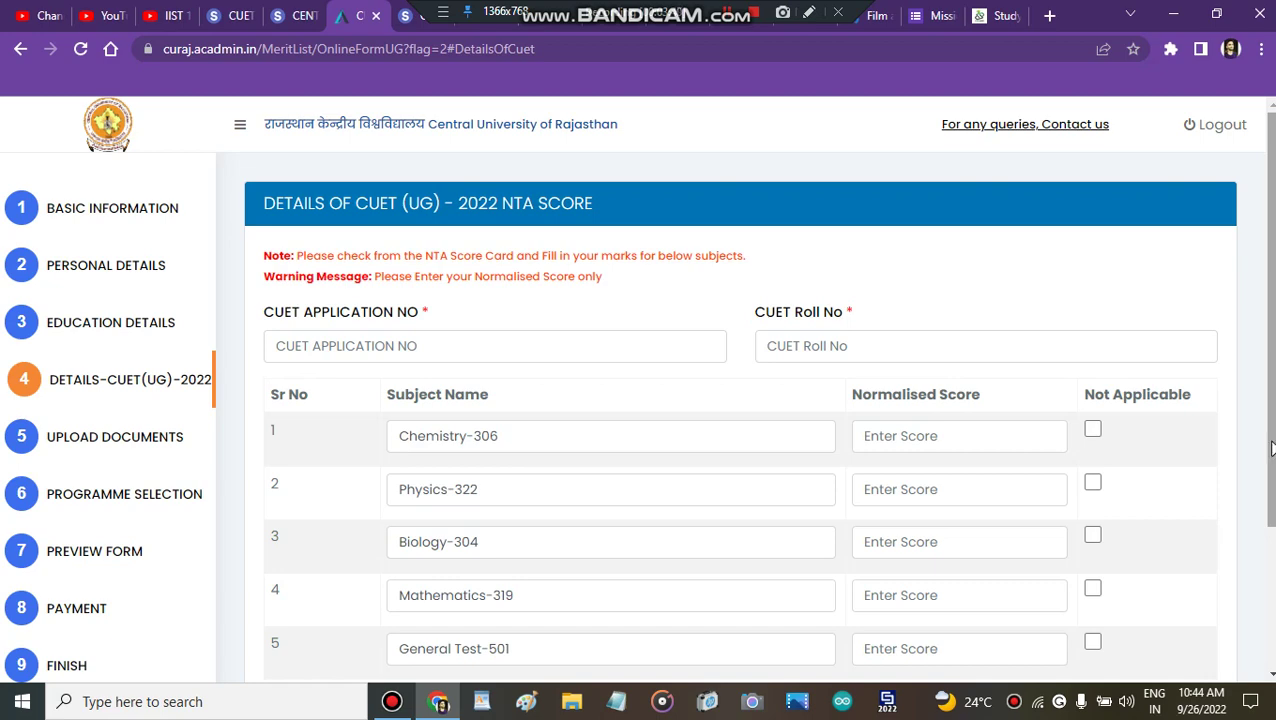
Step: Save the CUET application number, roll number and 600–1000 scores
drag(1272, 448, 1272, 499)
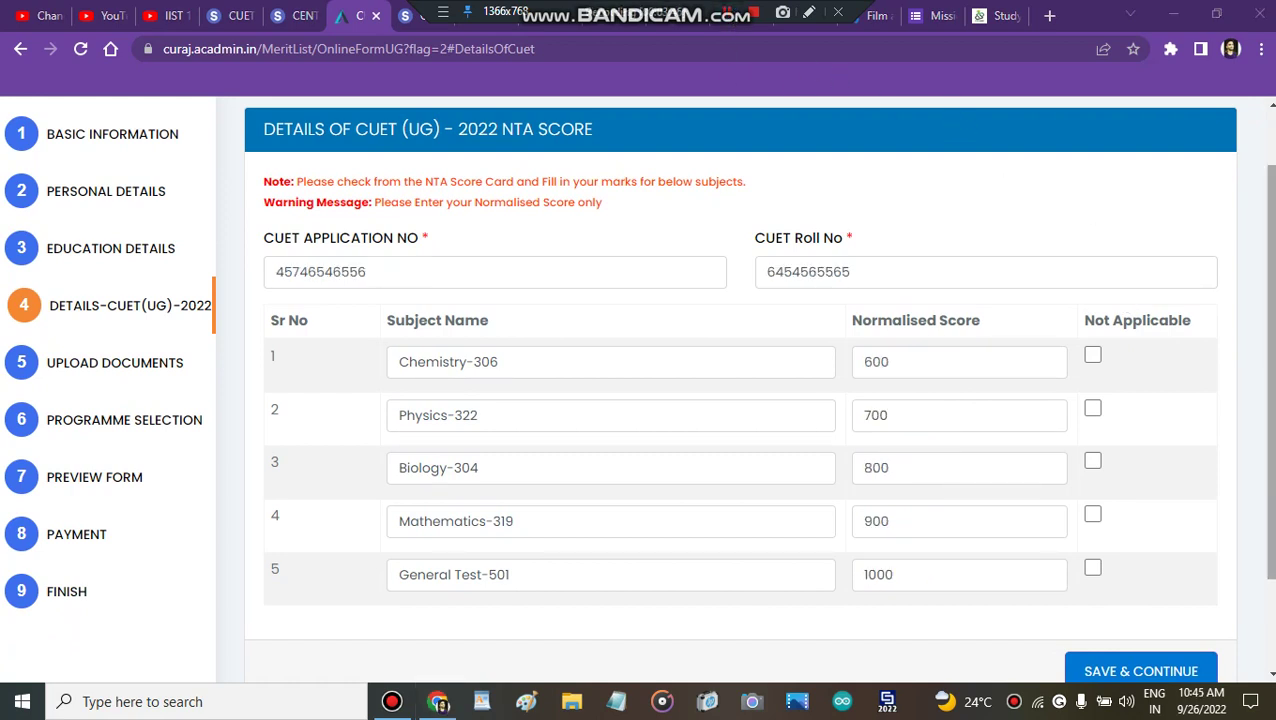
scroll(1208, 462, down, 2)
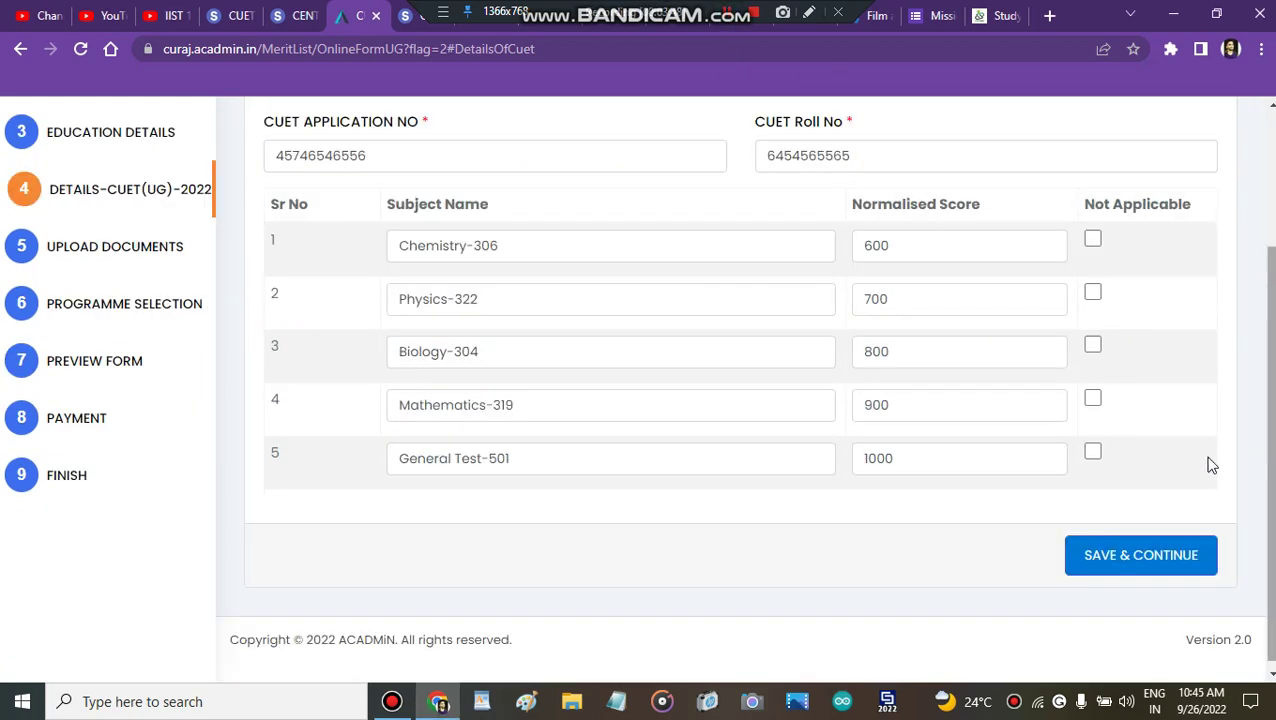
click(1178, 553)
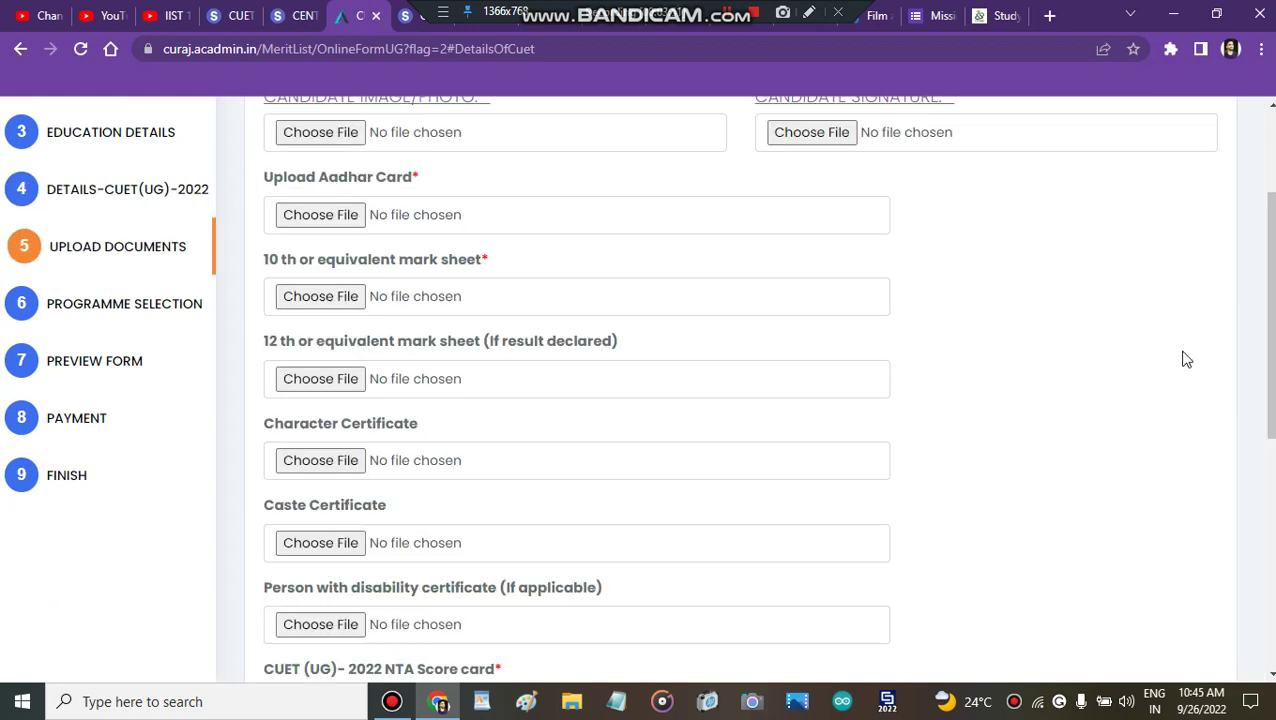
scroll(1268, 300, up, 3)
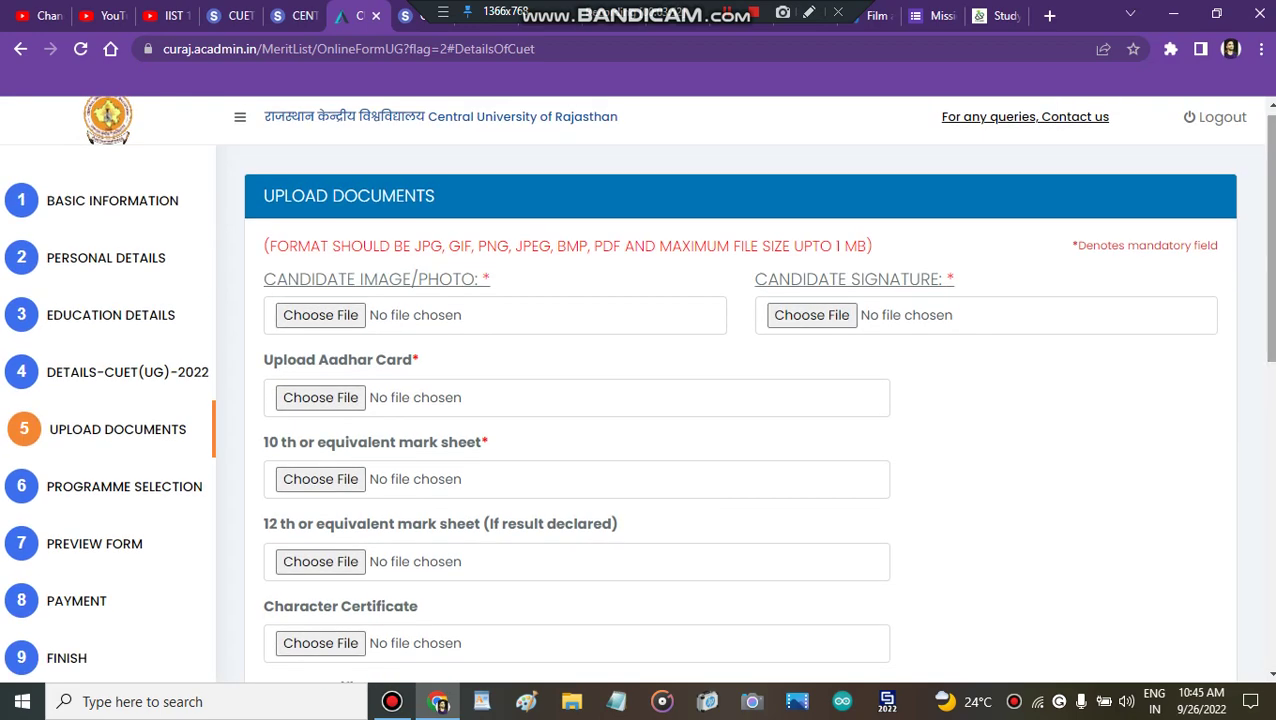
scroll(1258, 401, down, 2)
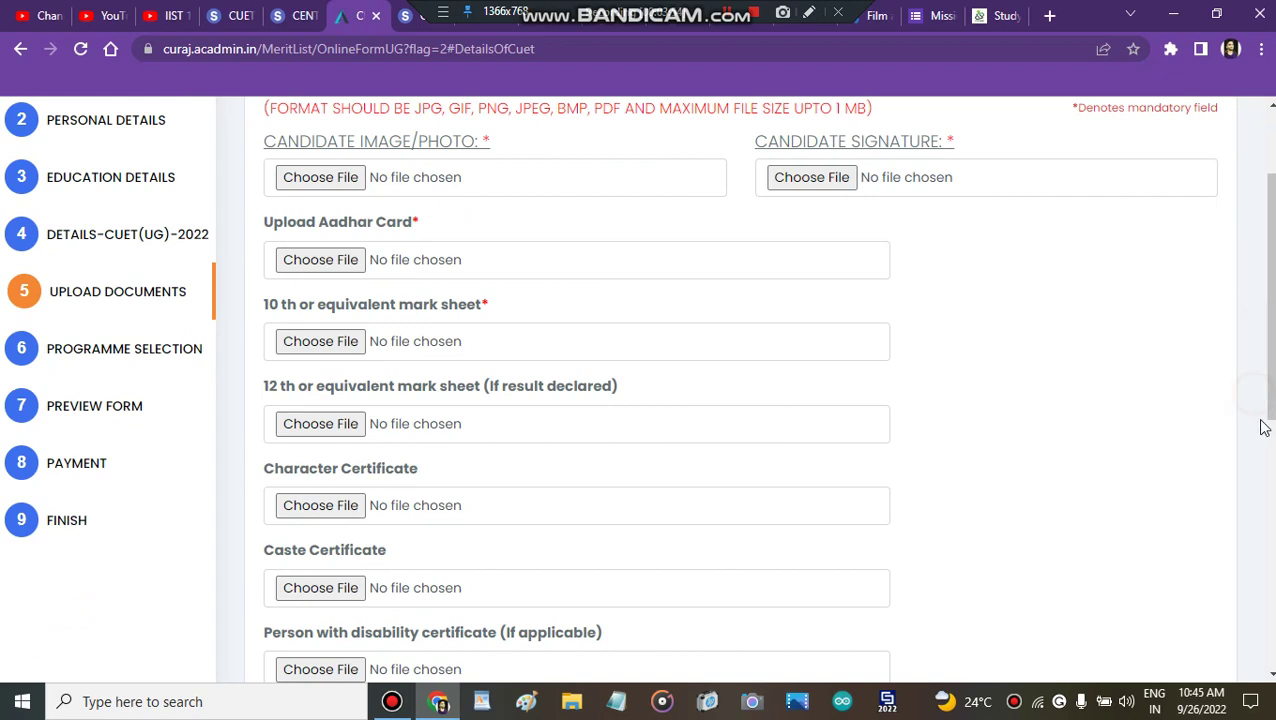
scroll(1266, 430, down, 2)
scroll(638, 389, down, 3)
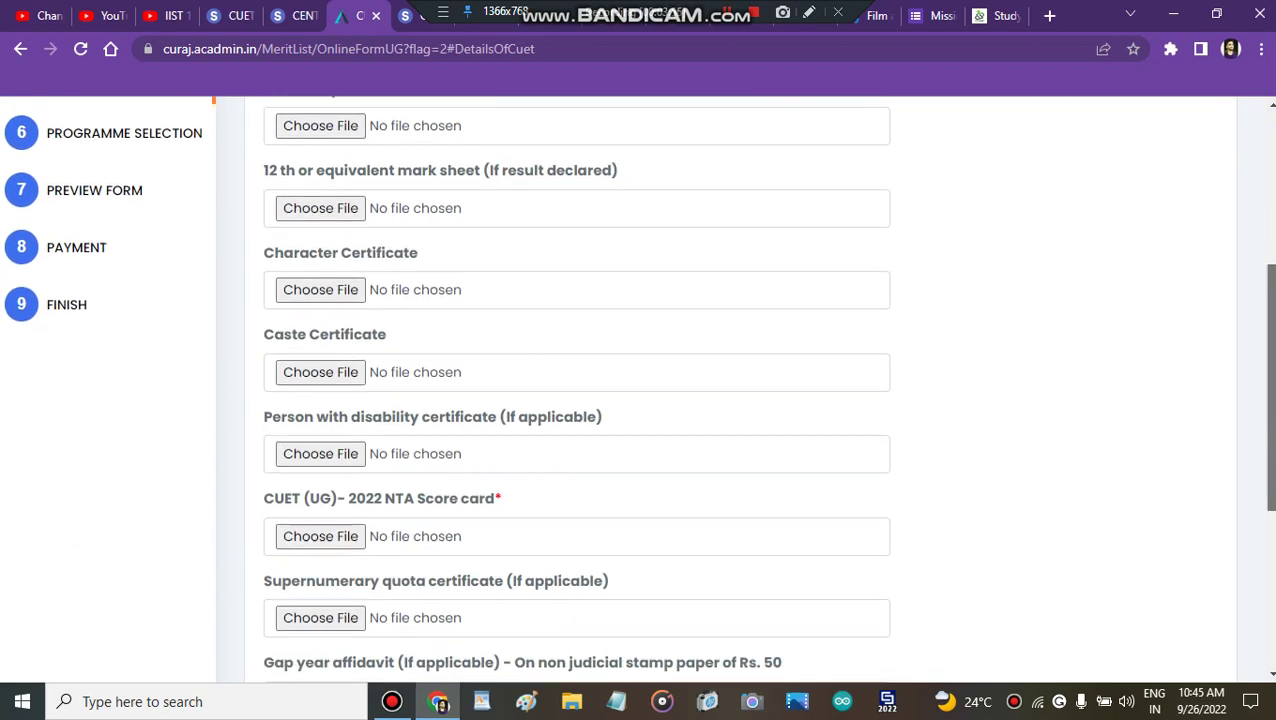
scroll(638, 389, down, 1)
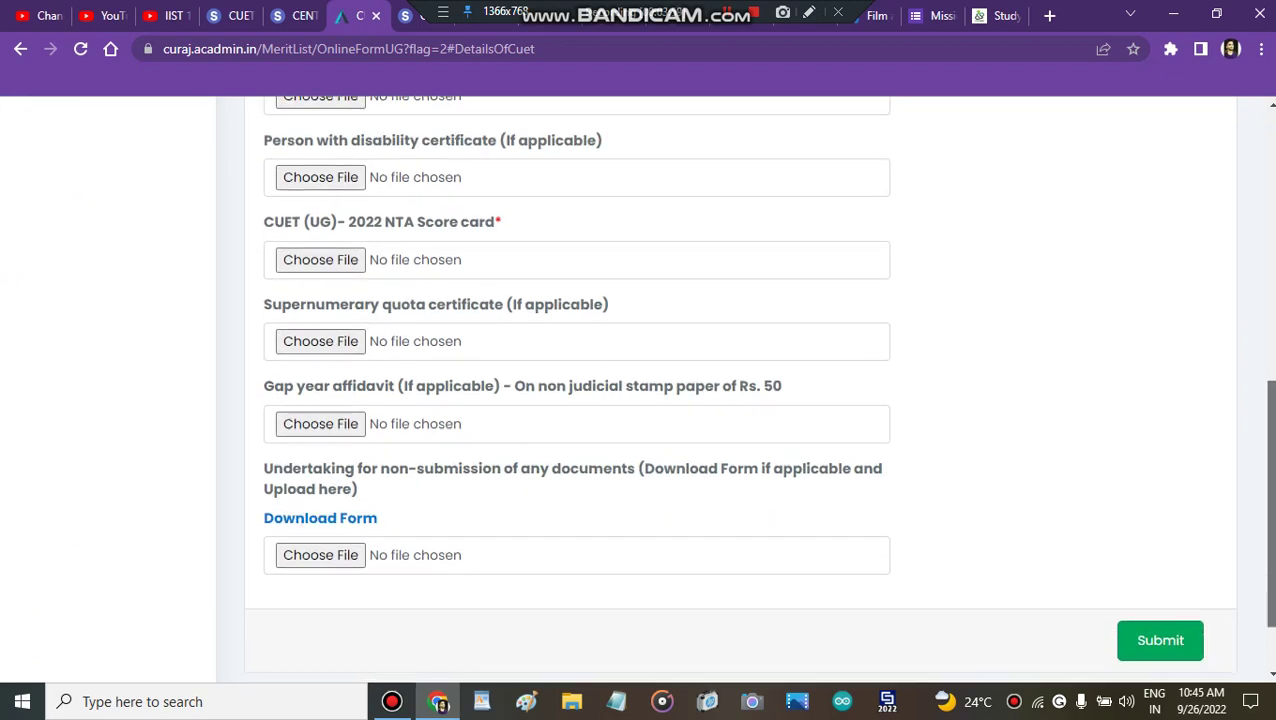
scroll(638, 389, up, 4)
scroll(590, 398, up, 2)
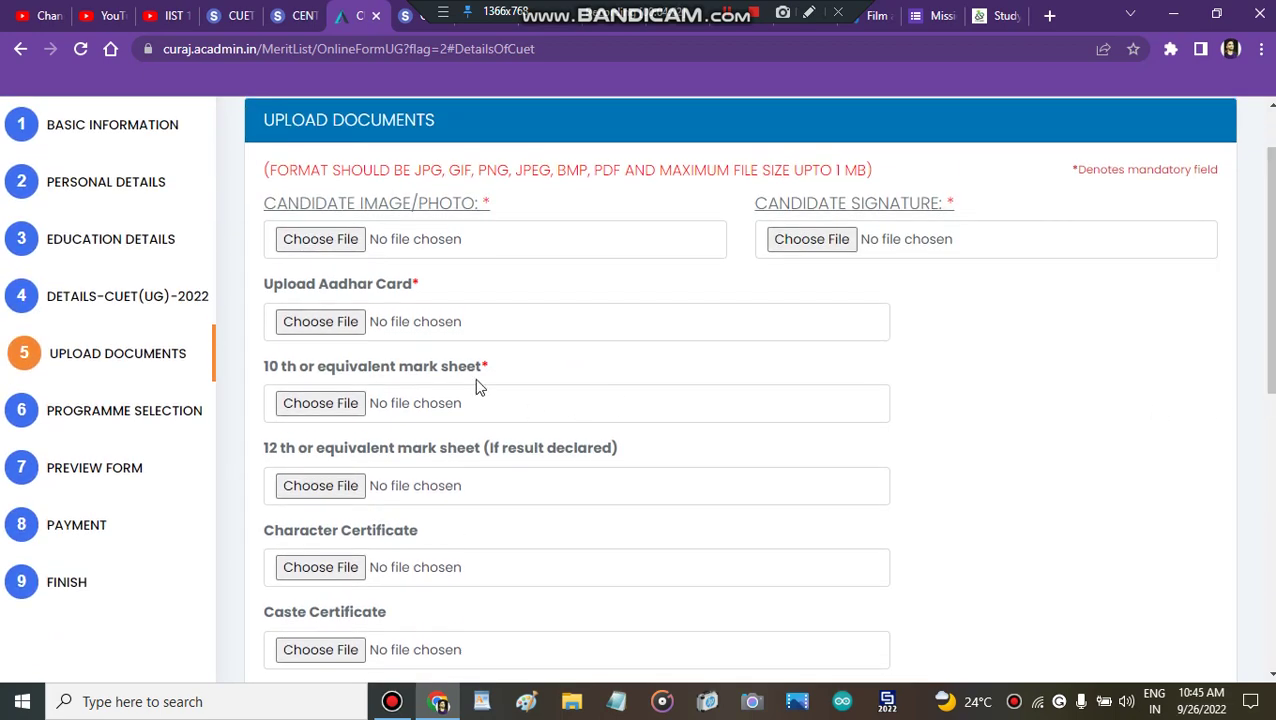
scroll(476, 380, down, 3)
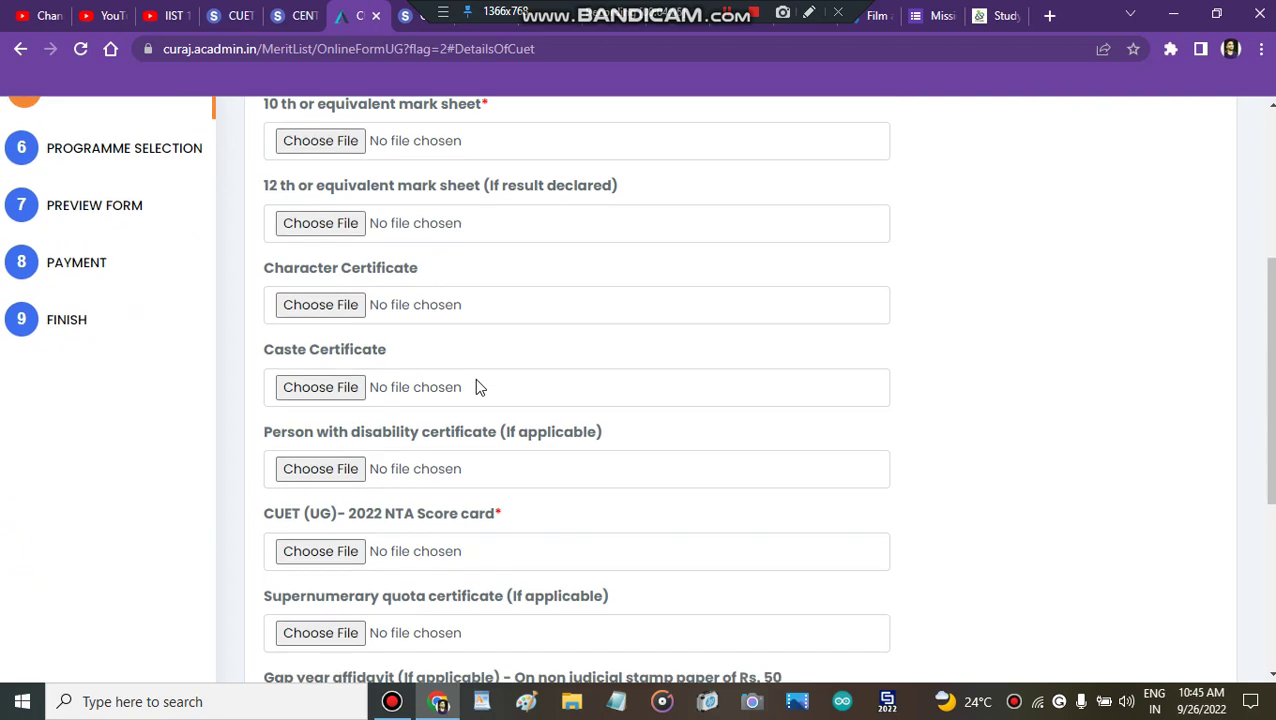
scroll(476, 381, down, 1)
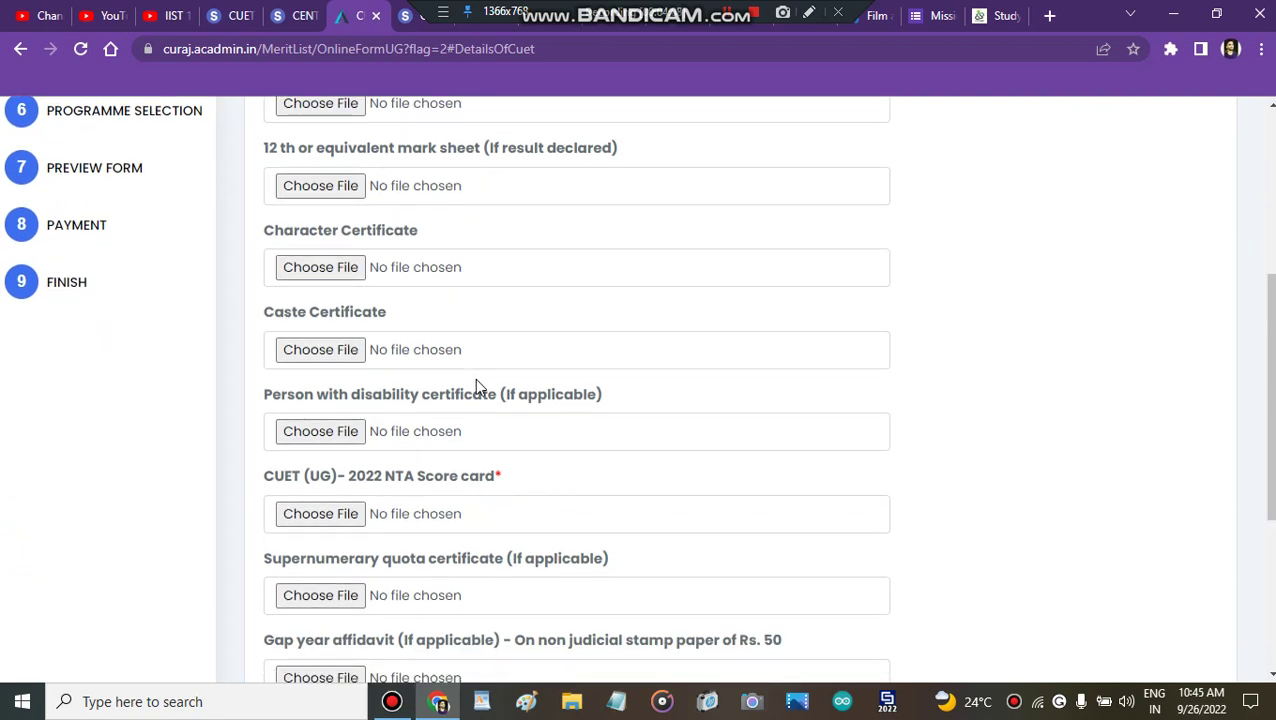
scroll(475, 385, down, 2)
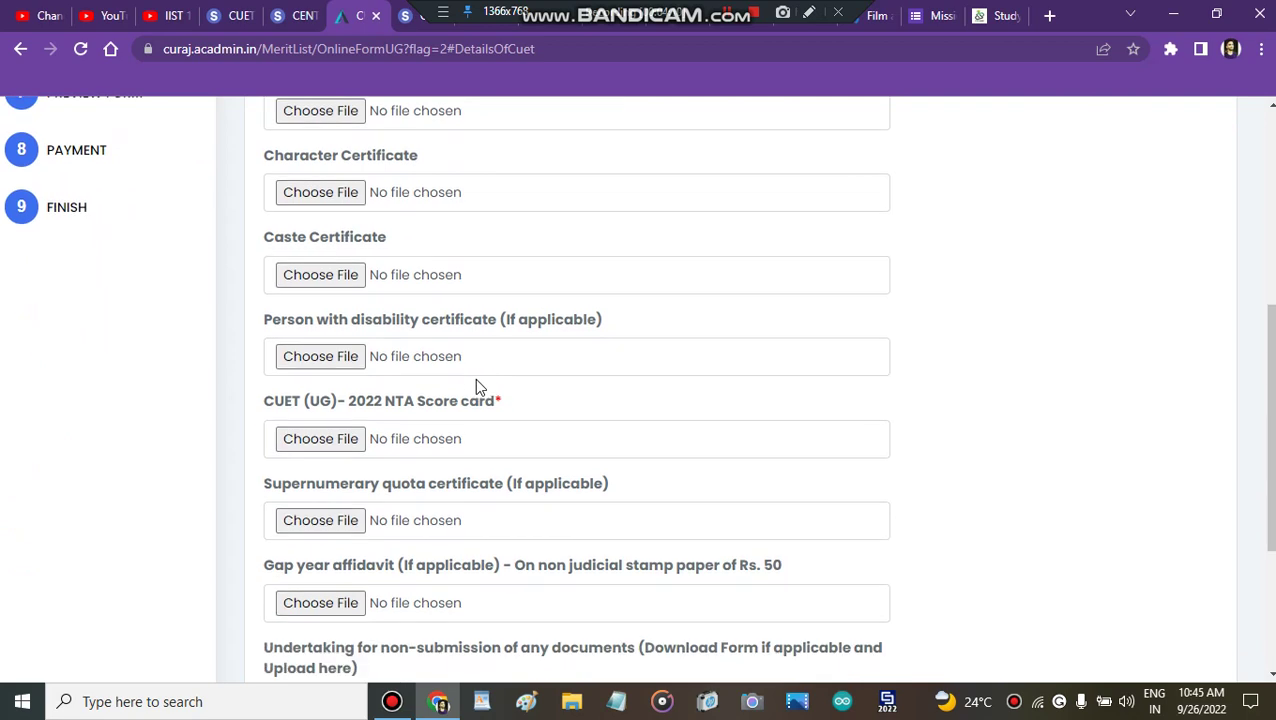
scroll(476, 388, down, 3)
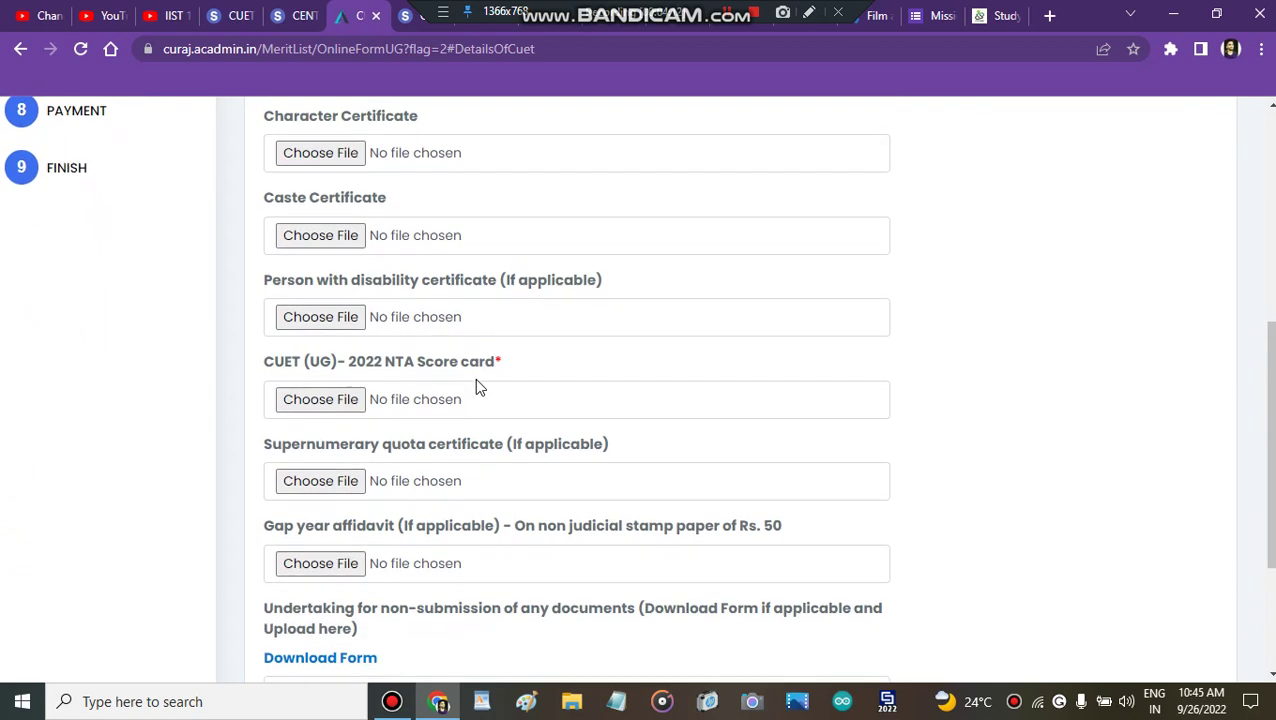
double_click(706, 424)
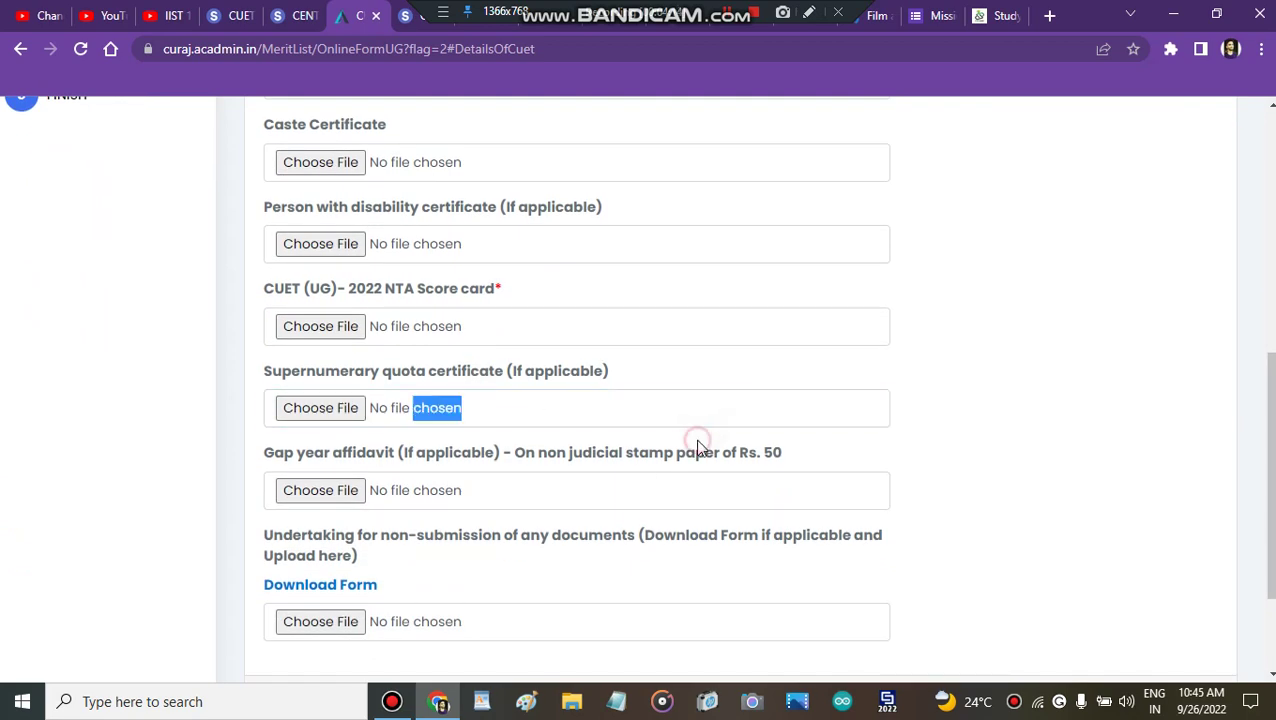
click(646, 441)
scroll(646, 446, down, 2)
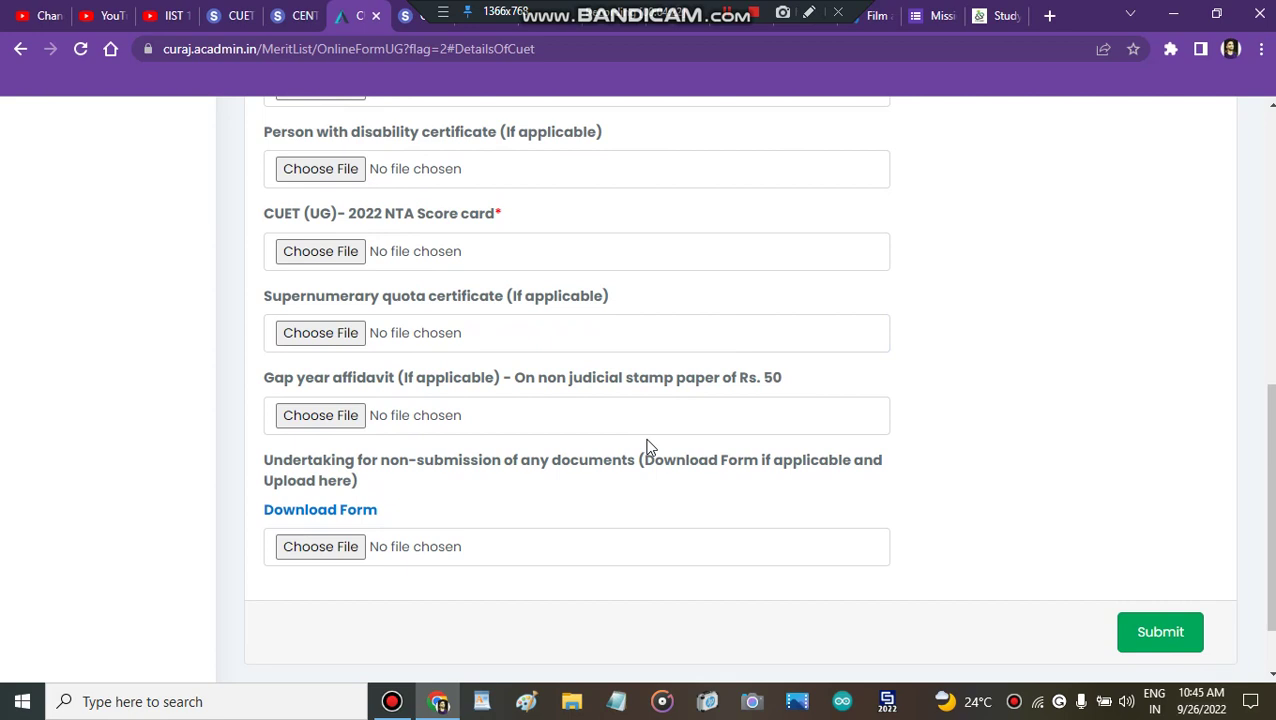
scroll(646, 446, down, 2)
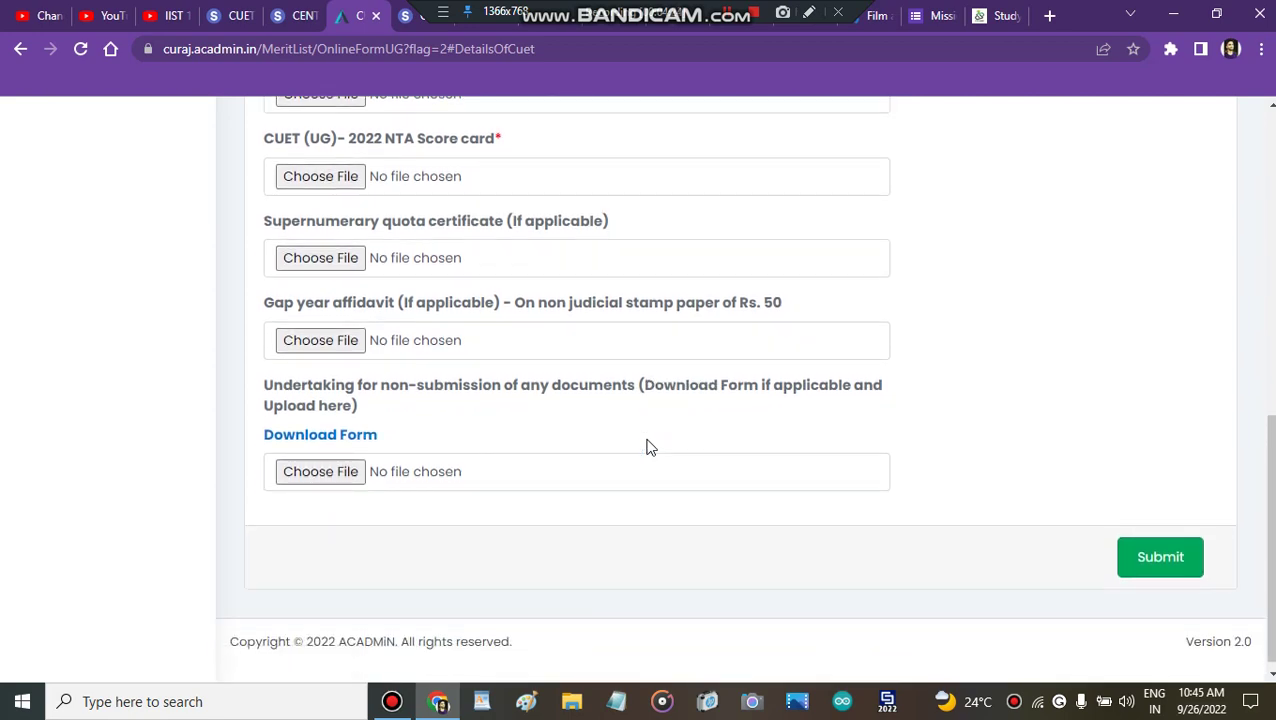
Step: Submit the Upload Documents form with 00000_unlocked.pdf attached, retrying Submit once
key(Home)
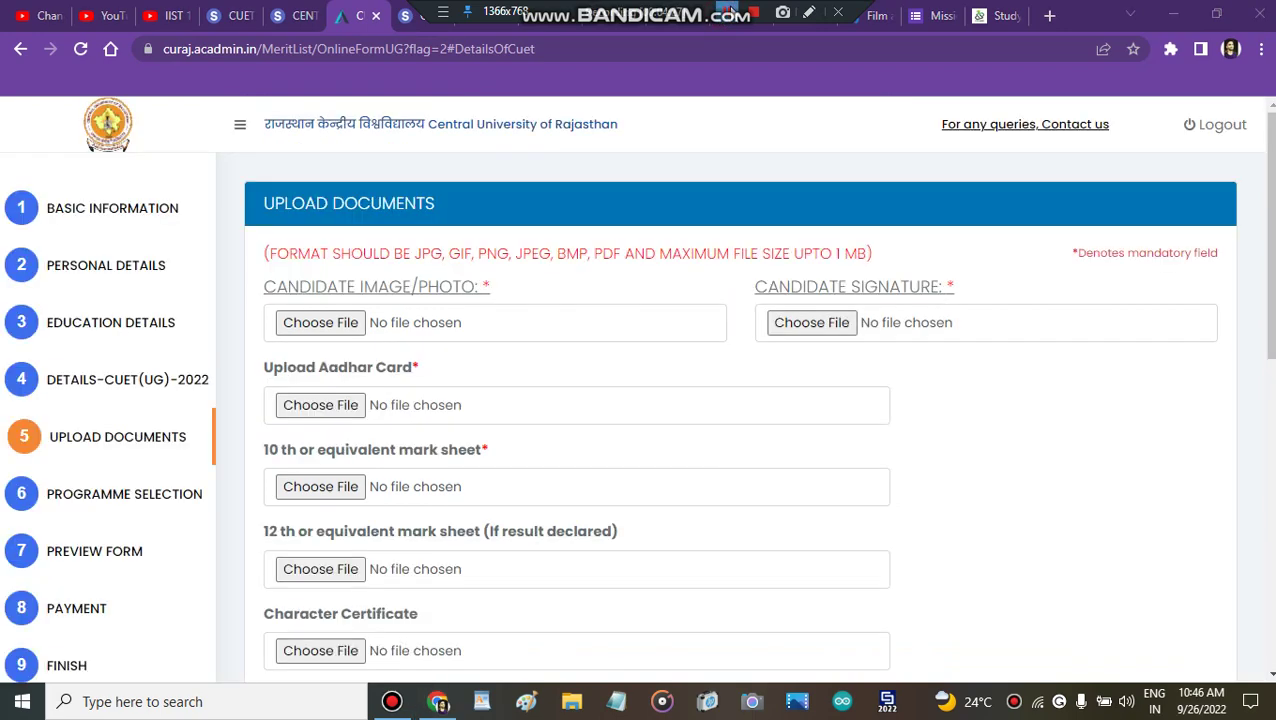
scroll(646, 446, down, 10)
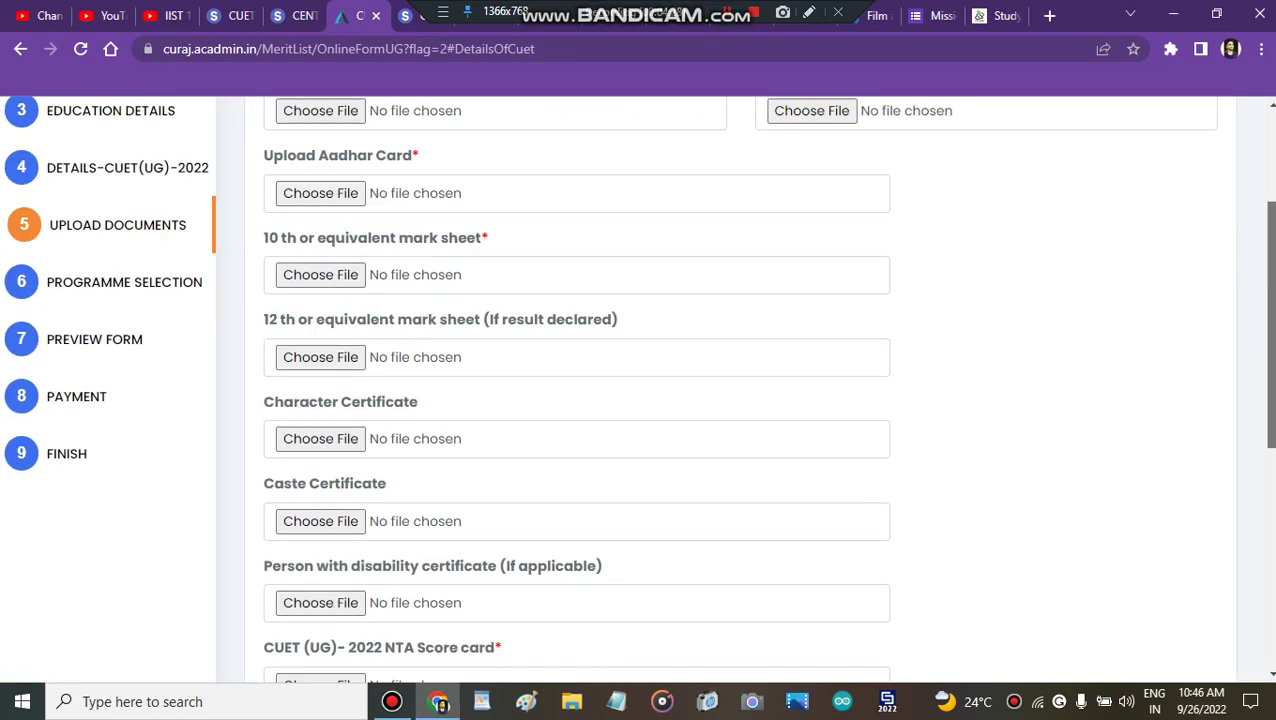
scroll(1203, 620, down, 1)
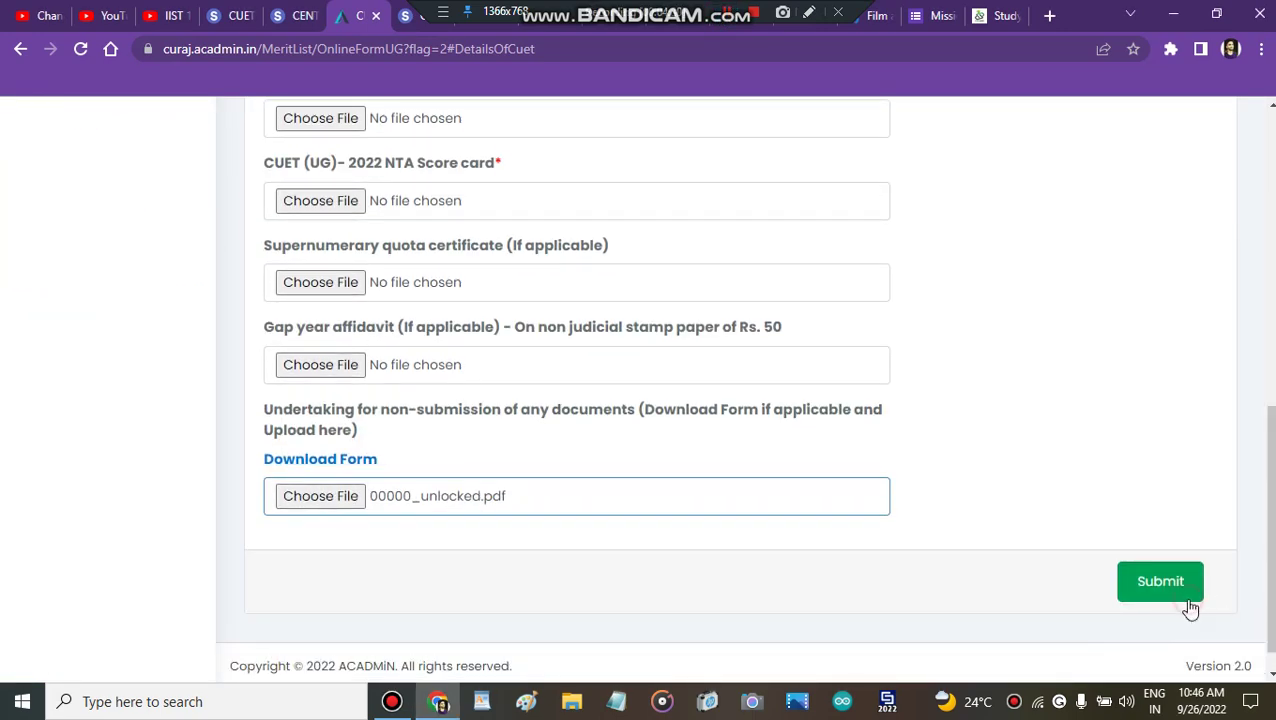
click(1187, 598)
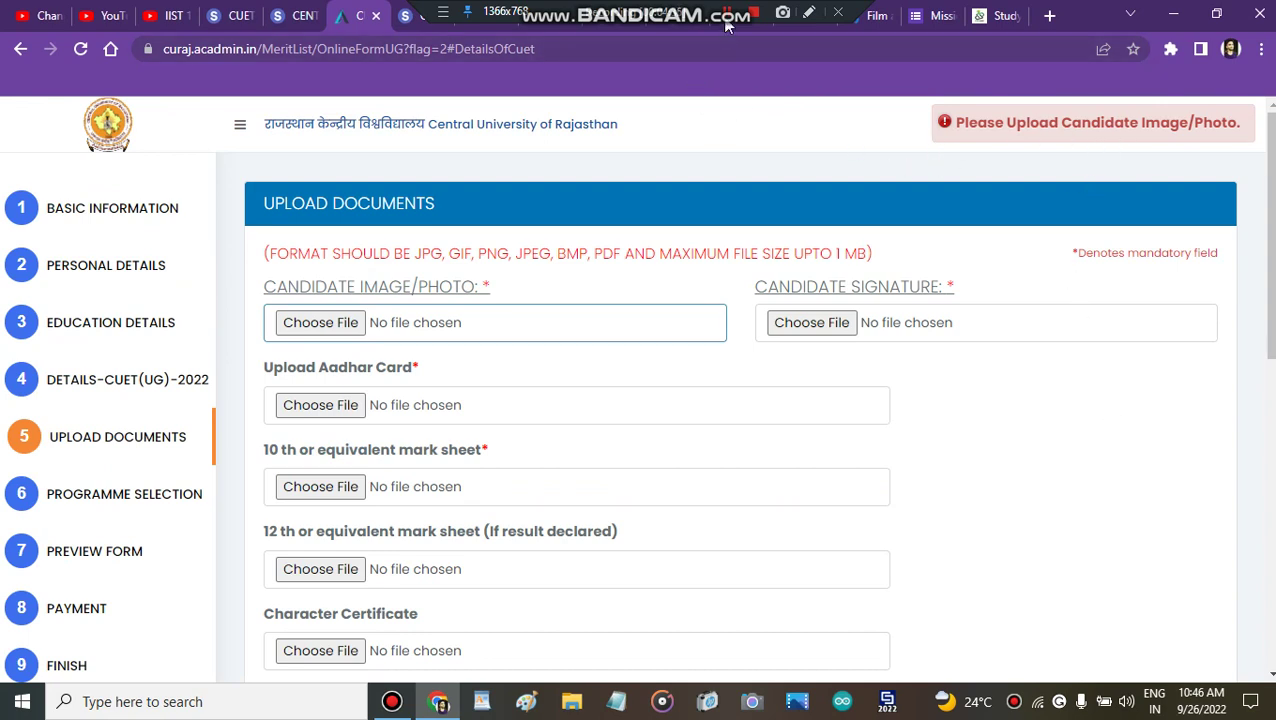
scroll(940, 281, down, 10)
click(1133, 597)
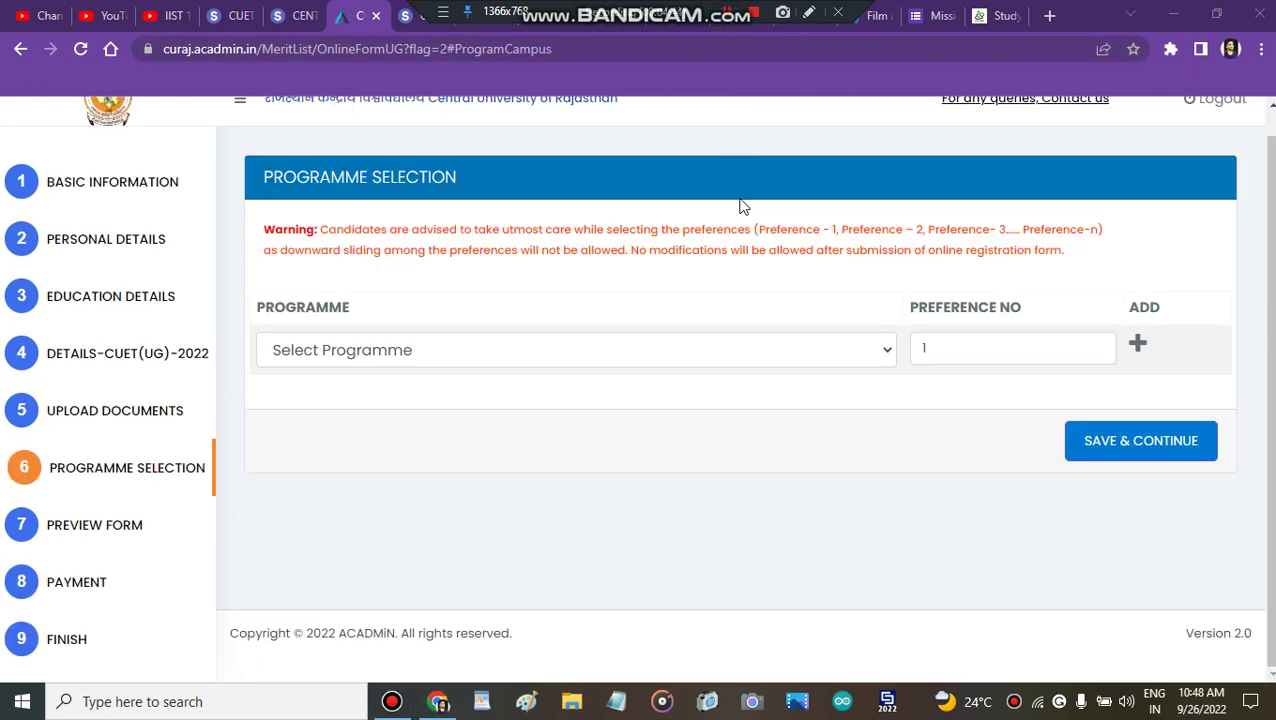
Step: Add Integrated M.Sc. Mathematics and Physics as preferences 1 and 2
click(530, 358)
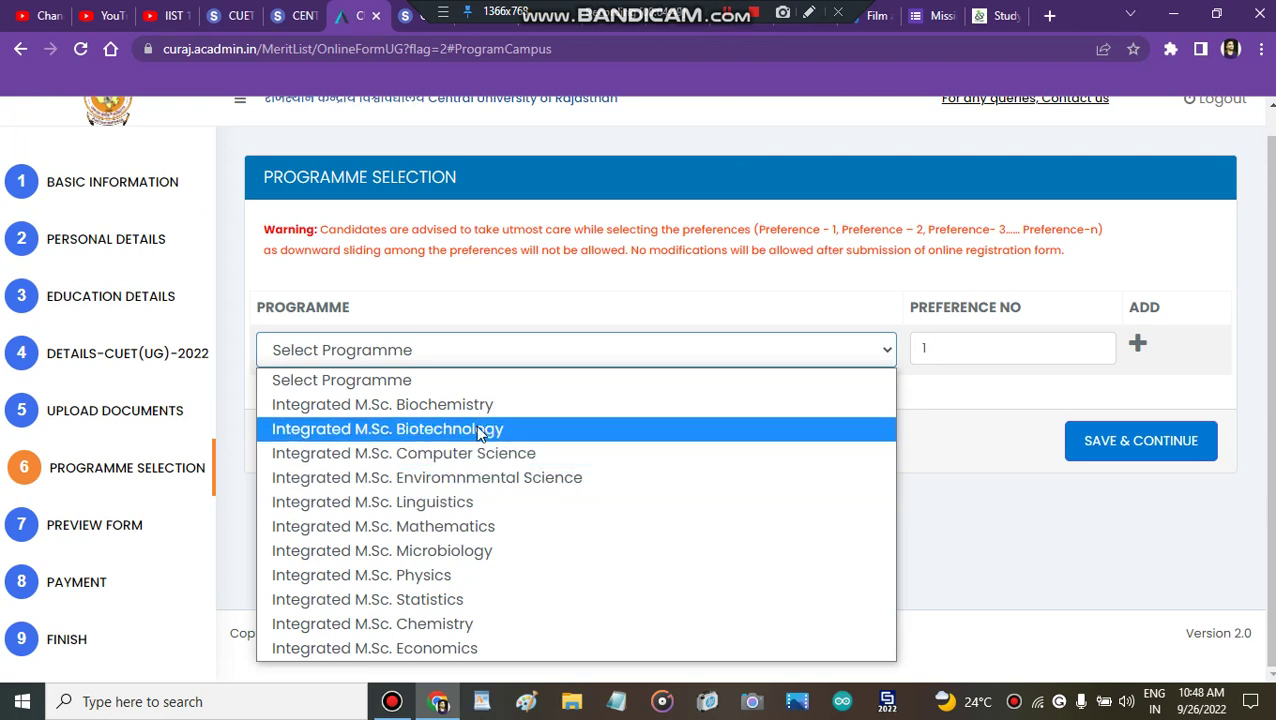
click(453, 537)
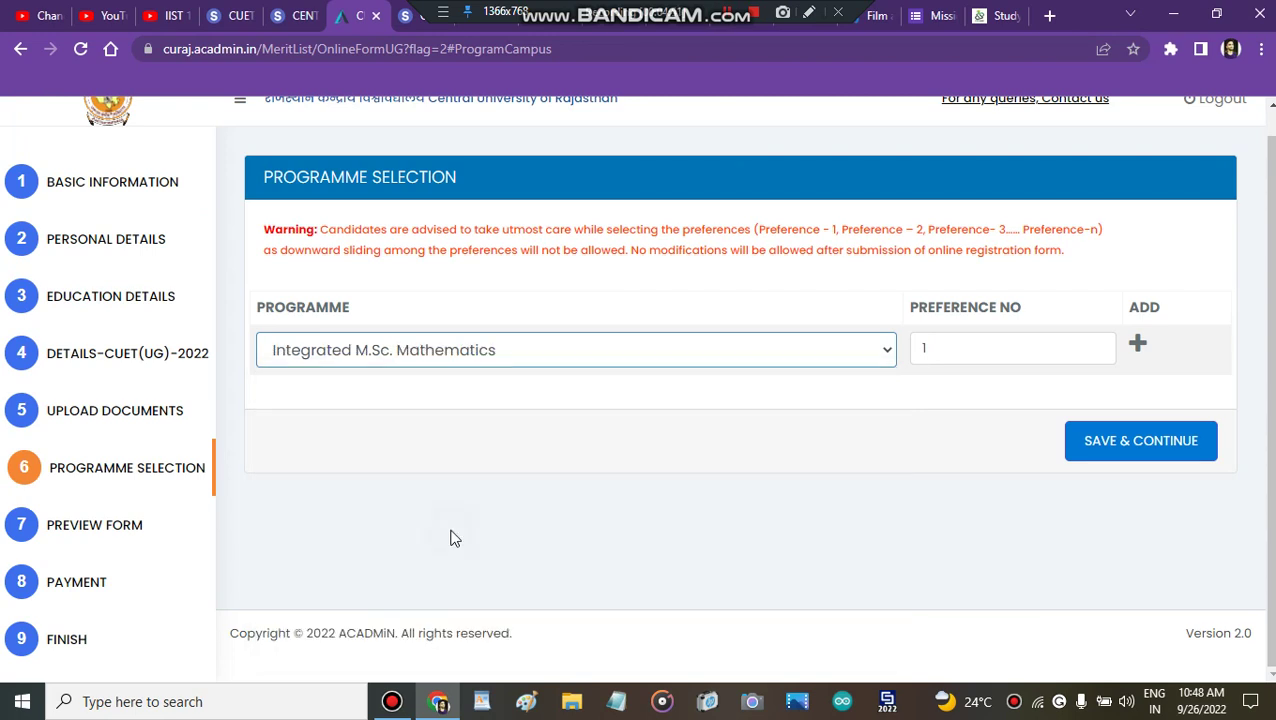
click(953, 348)
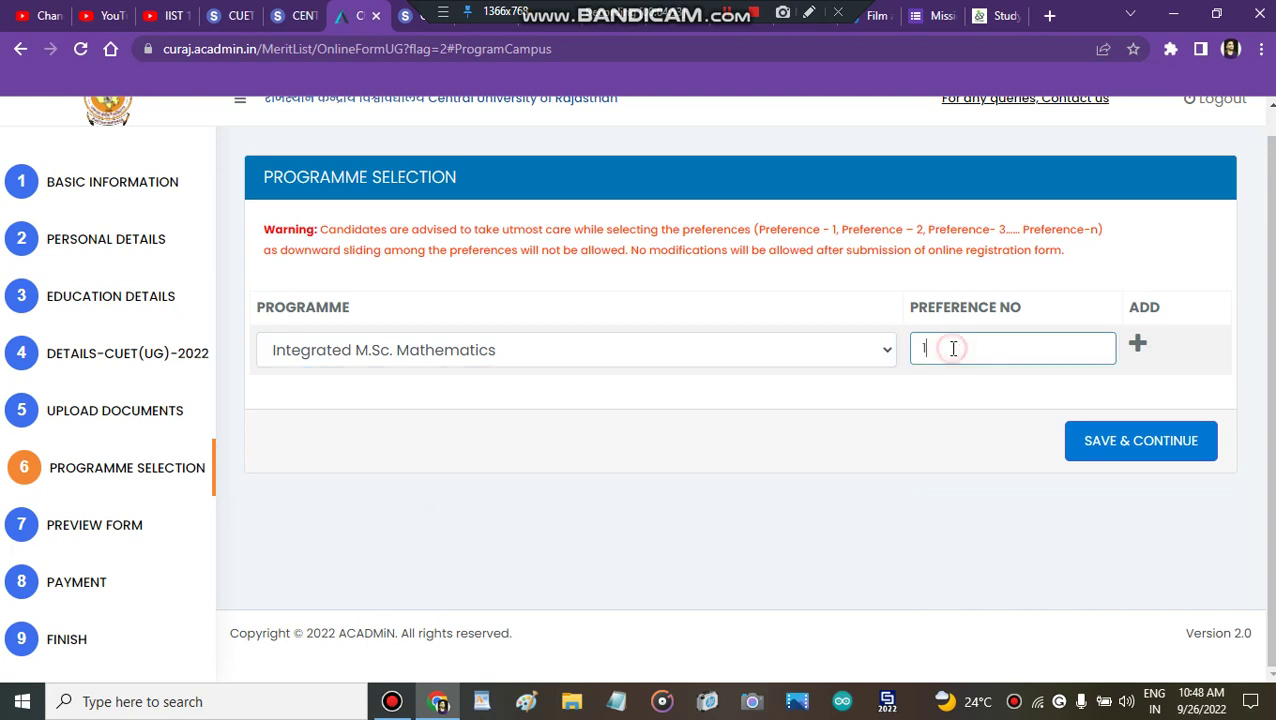
click(1141, 345)
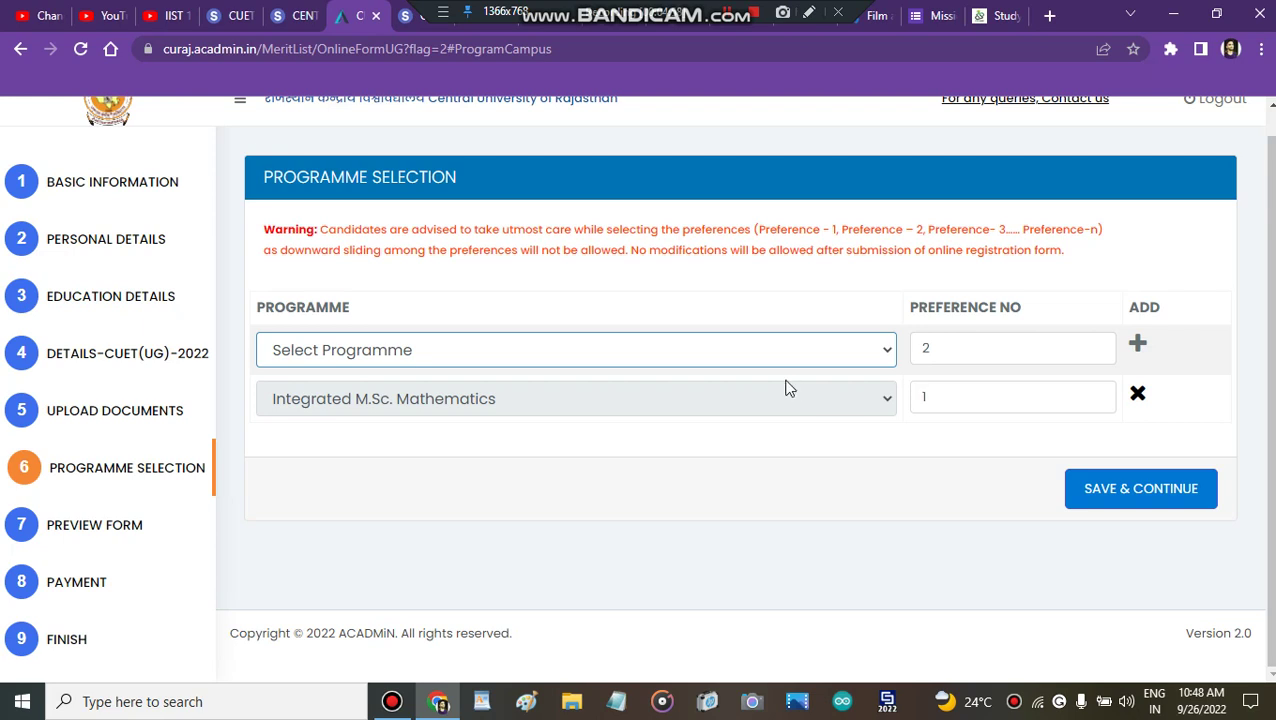
click(652, 354)
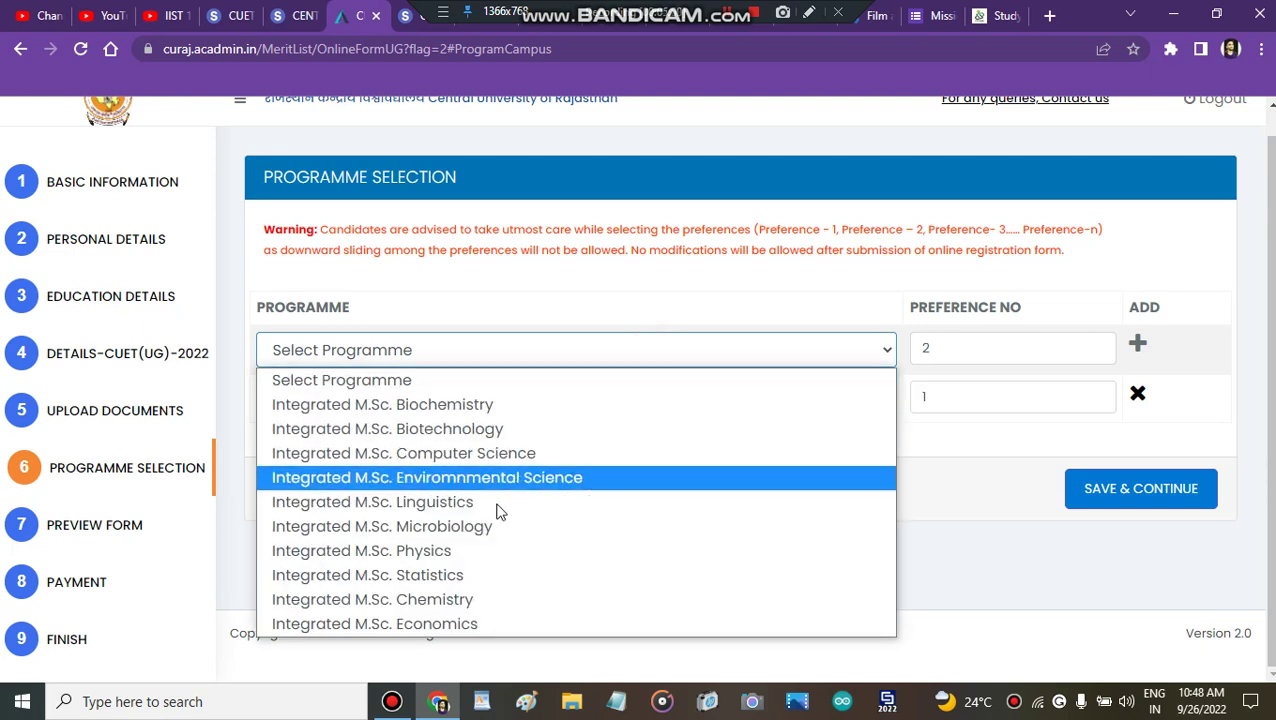
click(481, 552)
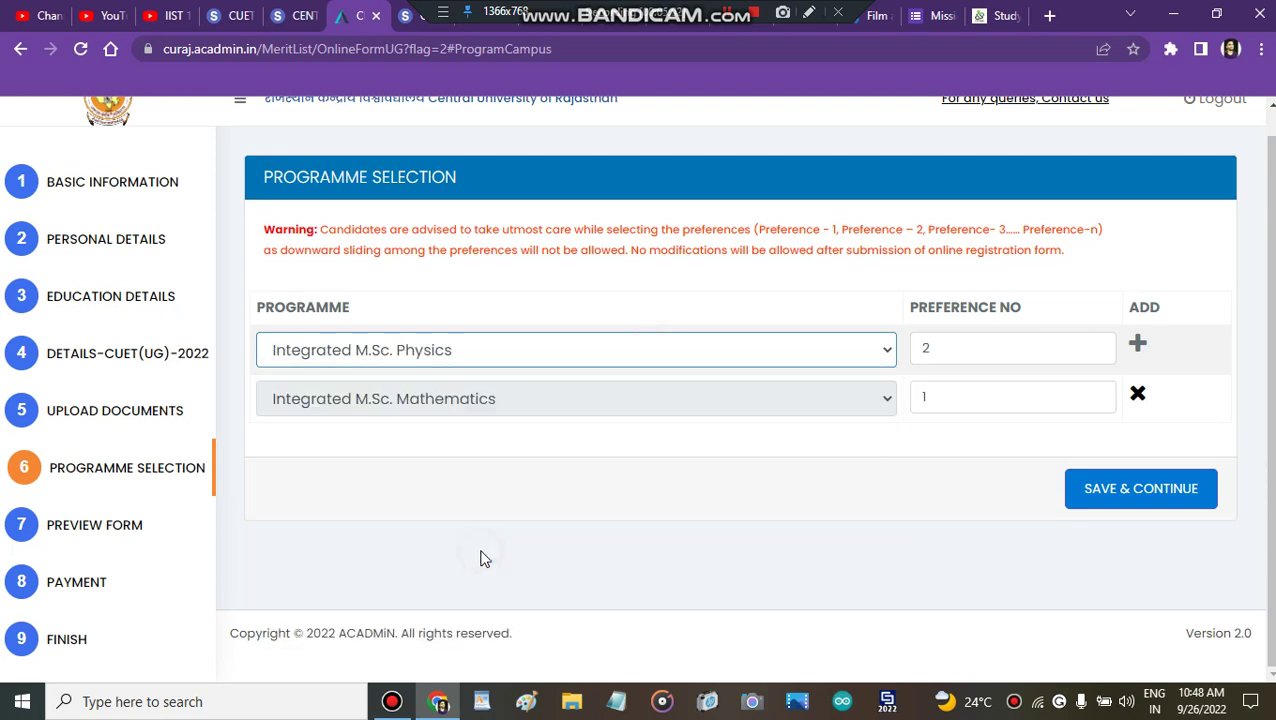
click(1139, 345)
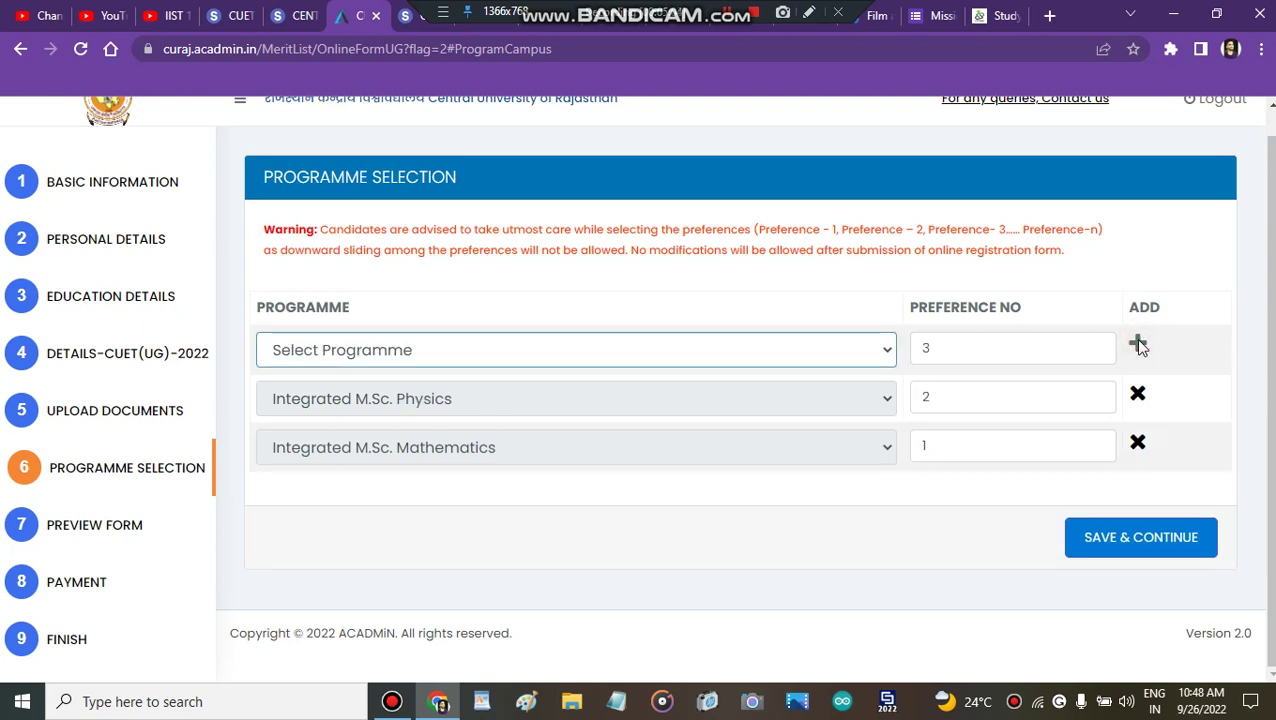
click(939, 410)
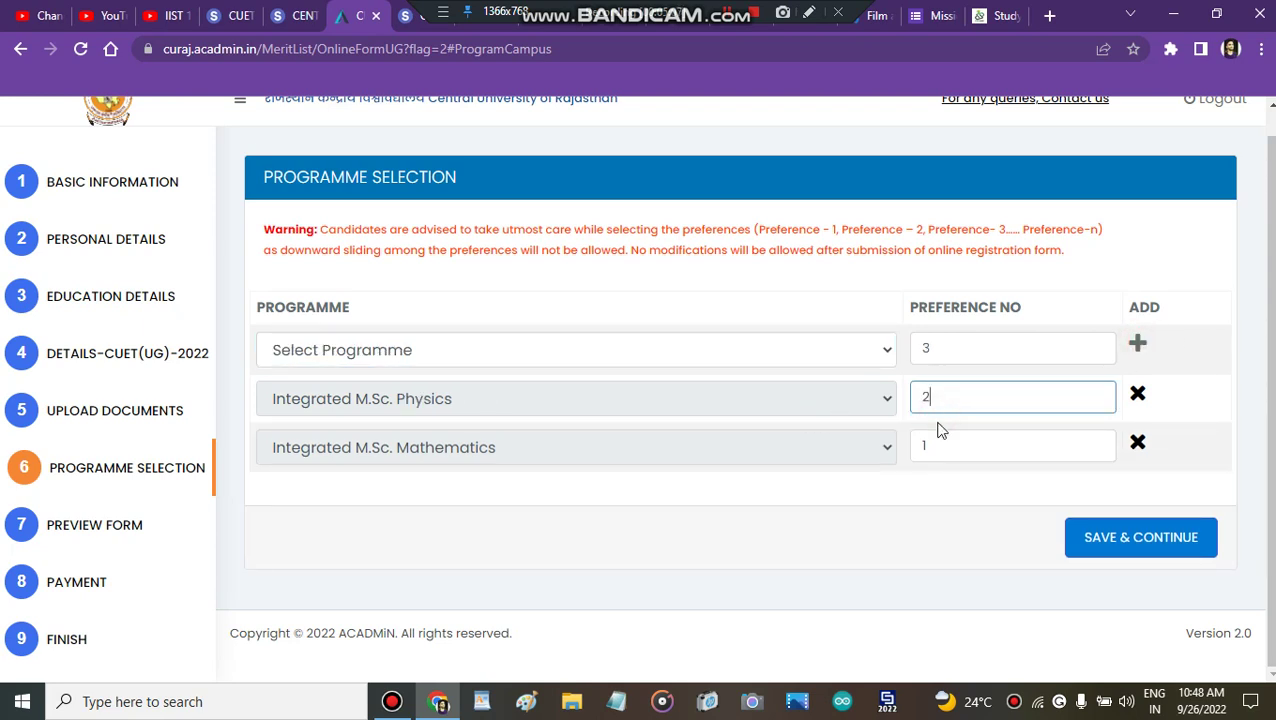
Step: Add Integrated M.Sc. Biotechnology, Microbiology and Computer Science as preferences 3–5
click(701, 360)
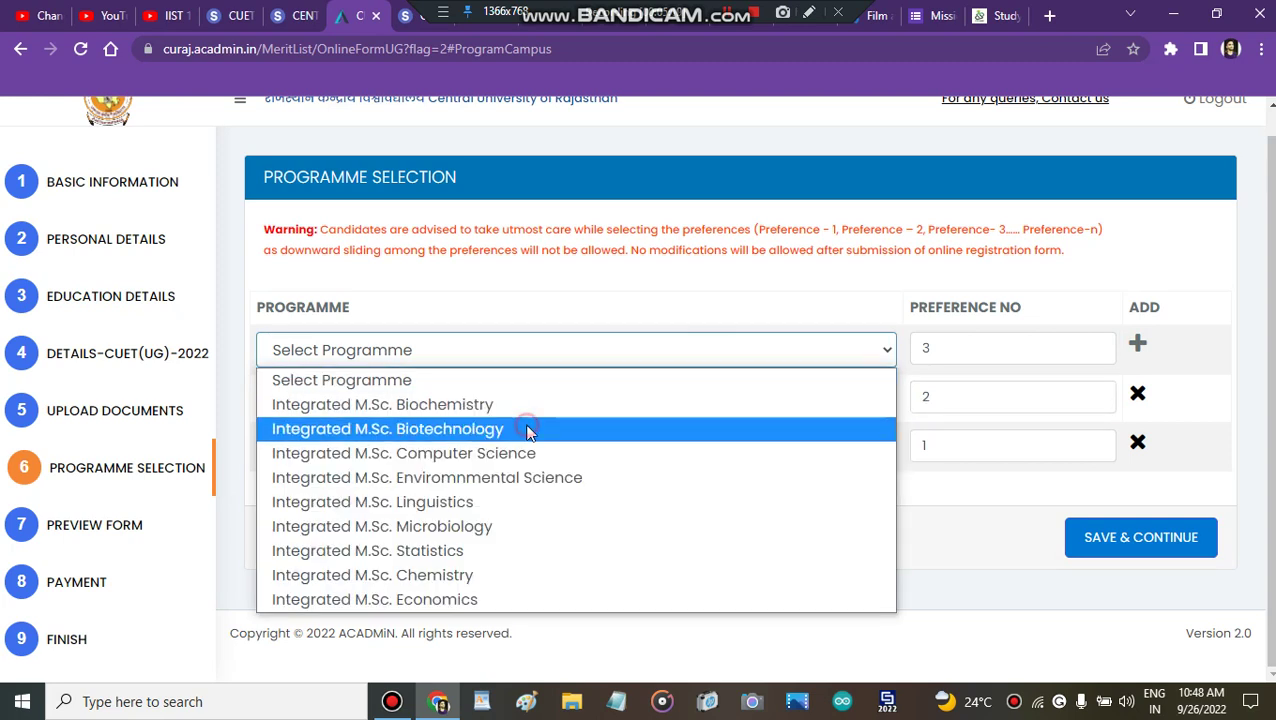
click(529, 430)
click(1138, 347)
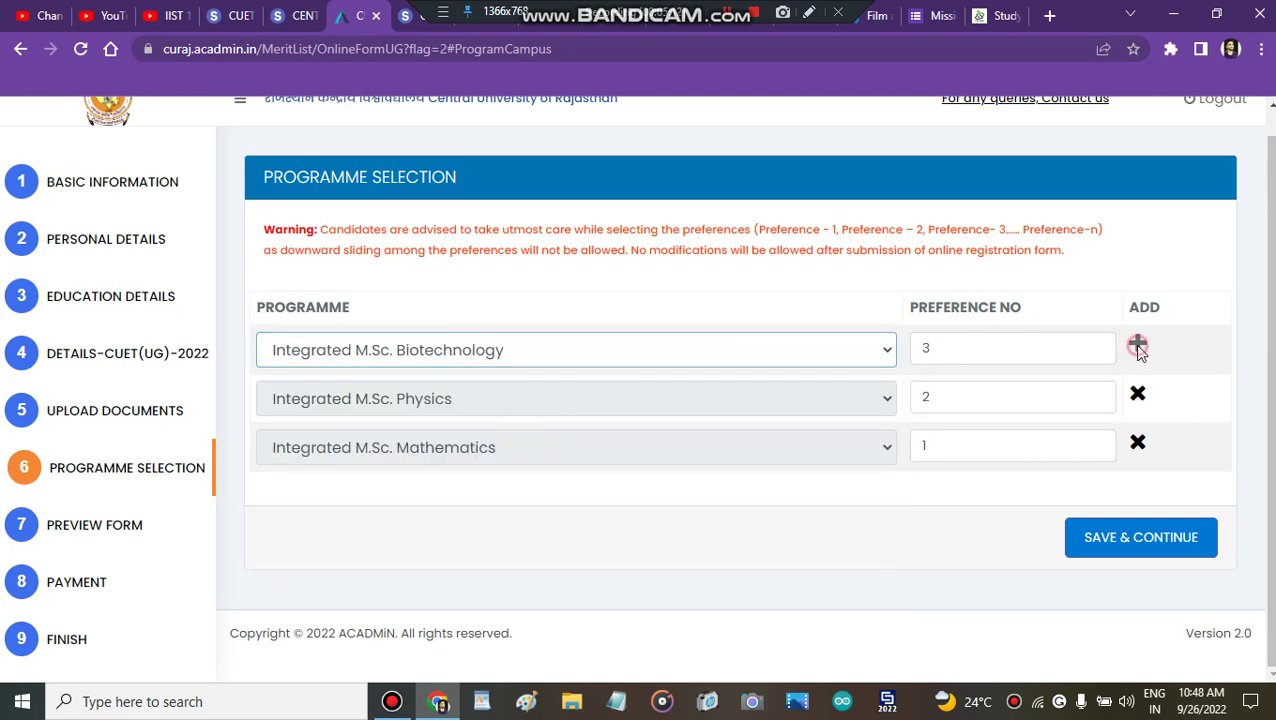
click(533, 350)
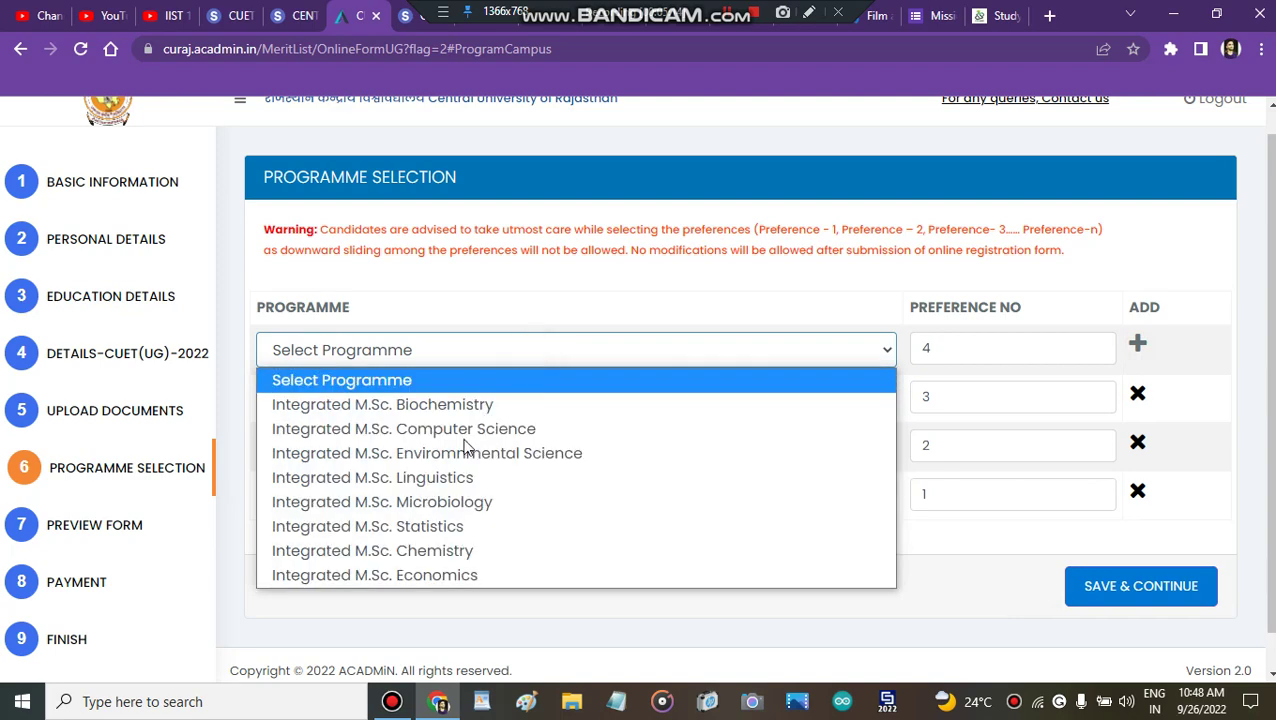
click(459, 510)
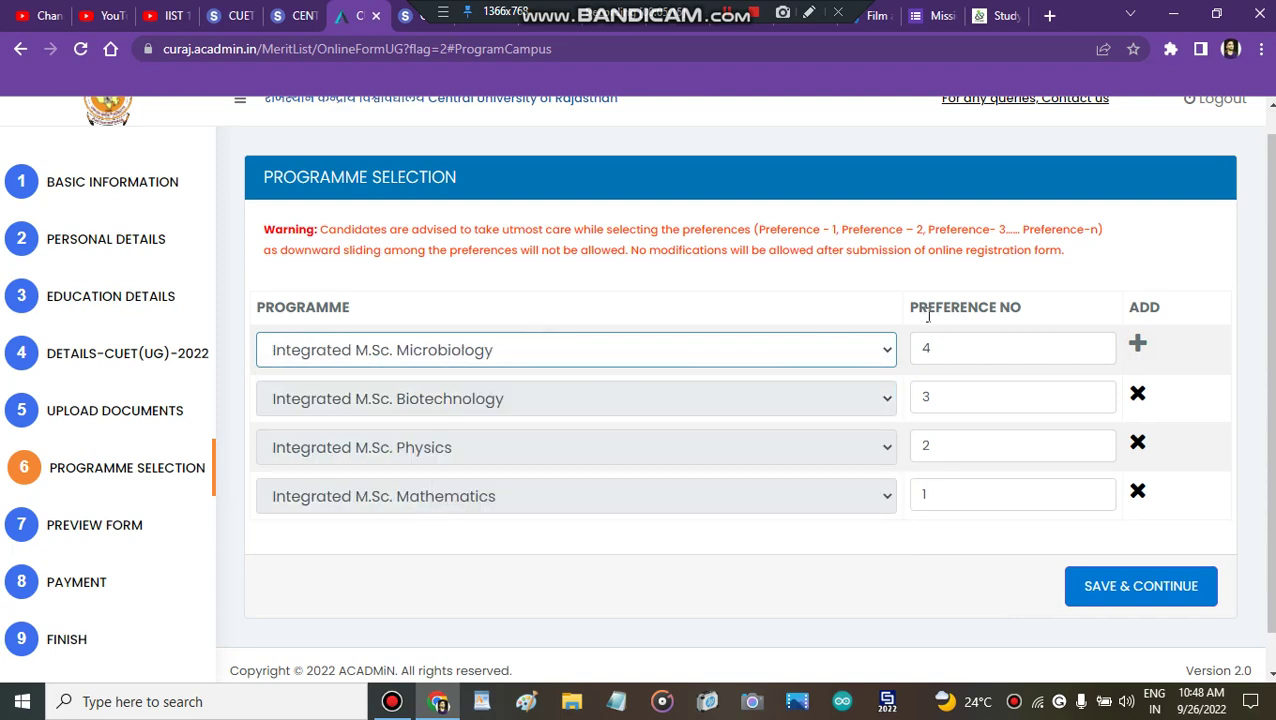
click(1138, 343)
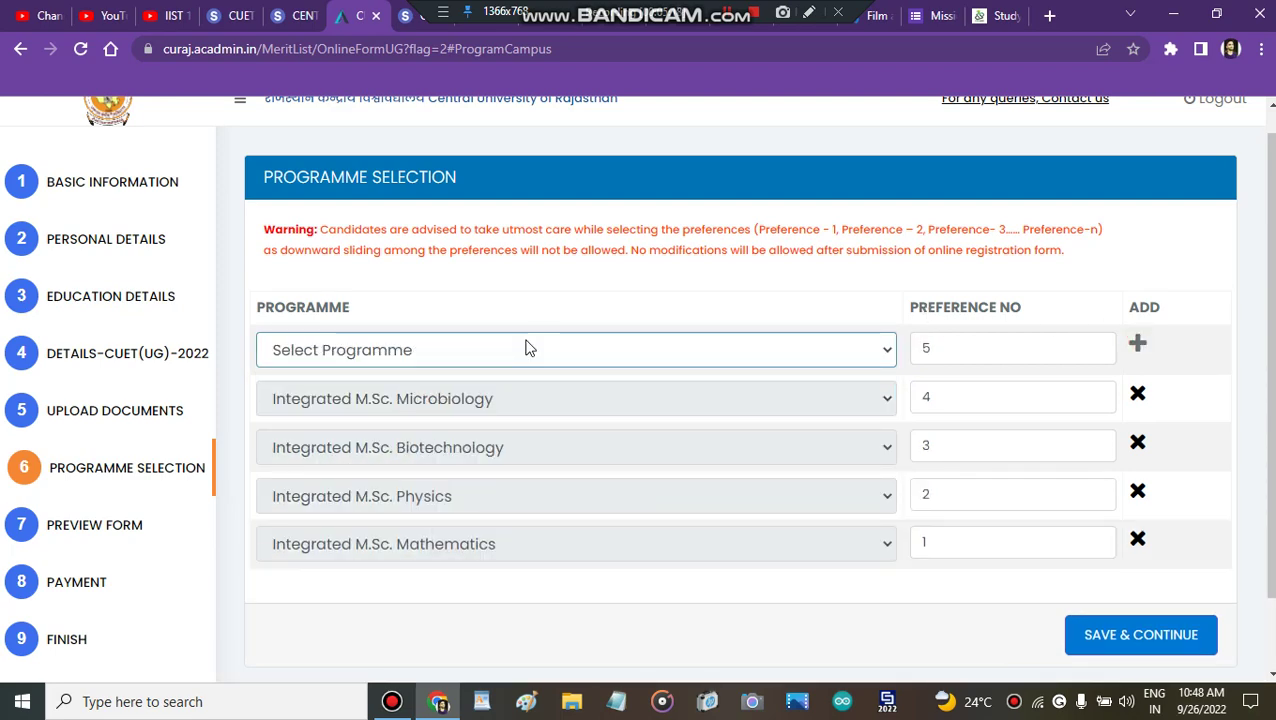
click(527, 347)
click(470, 430)
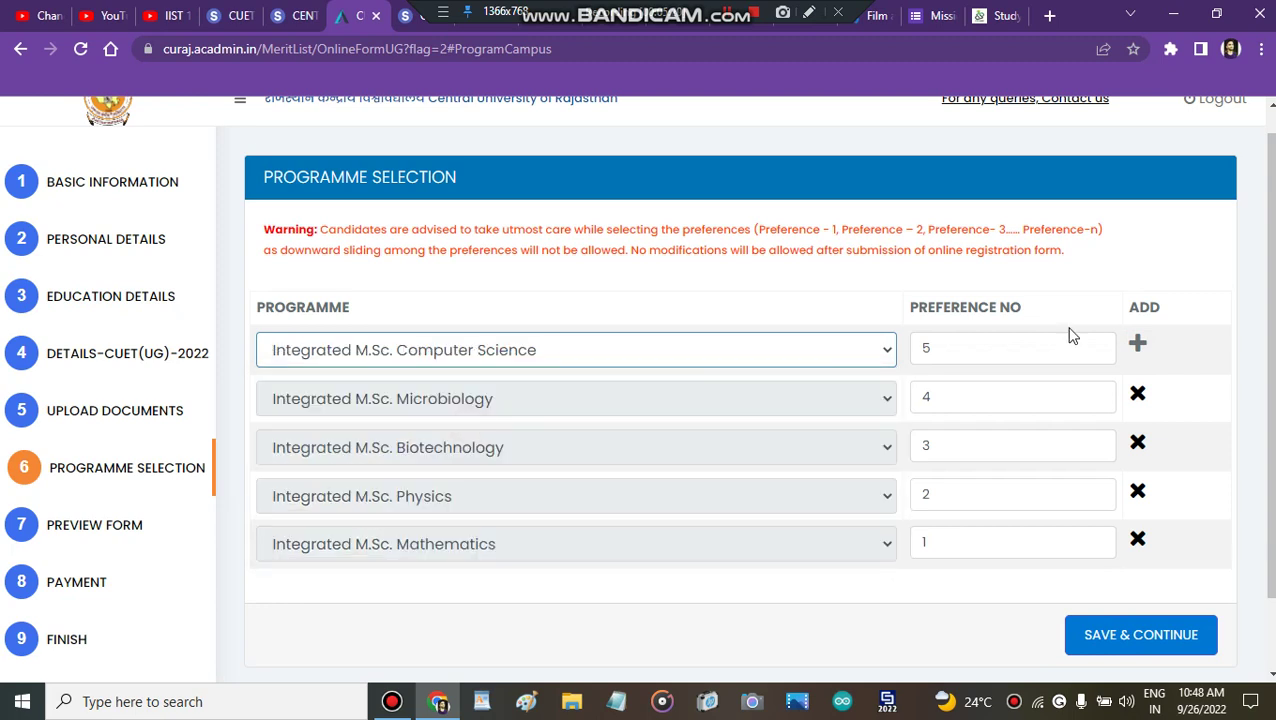
click(1137, 346)
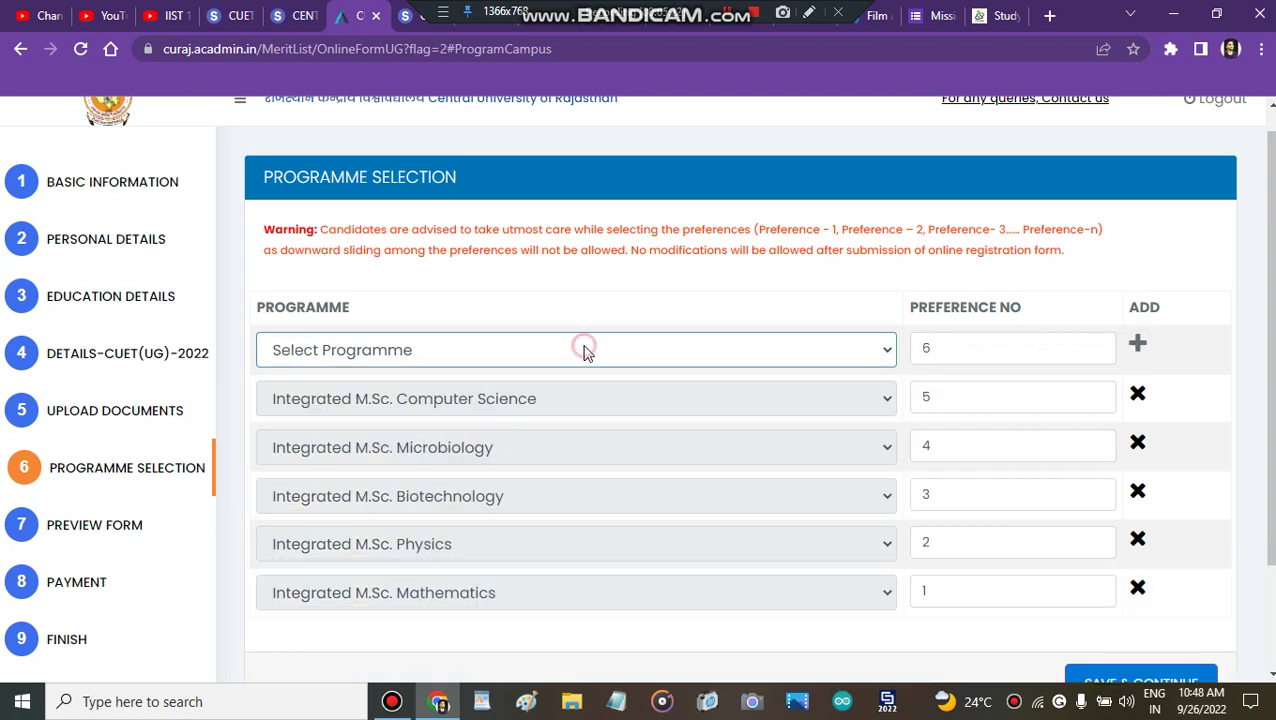
Step: Add Integrated M.Sc. Economics, Environmental Science and Biochemistry as preferences 6–8
click(584, 347)
click(442, 522)
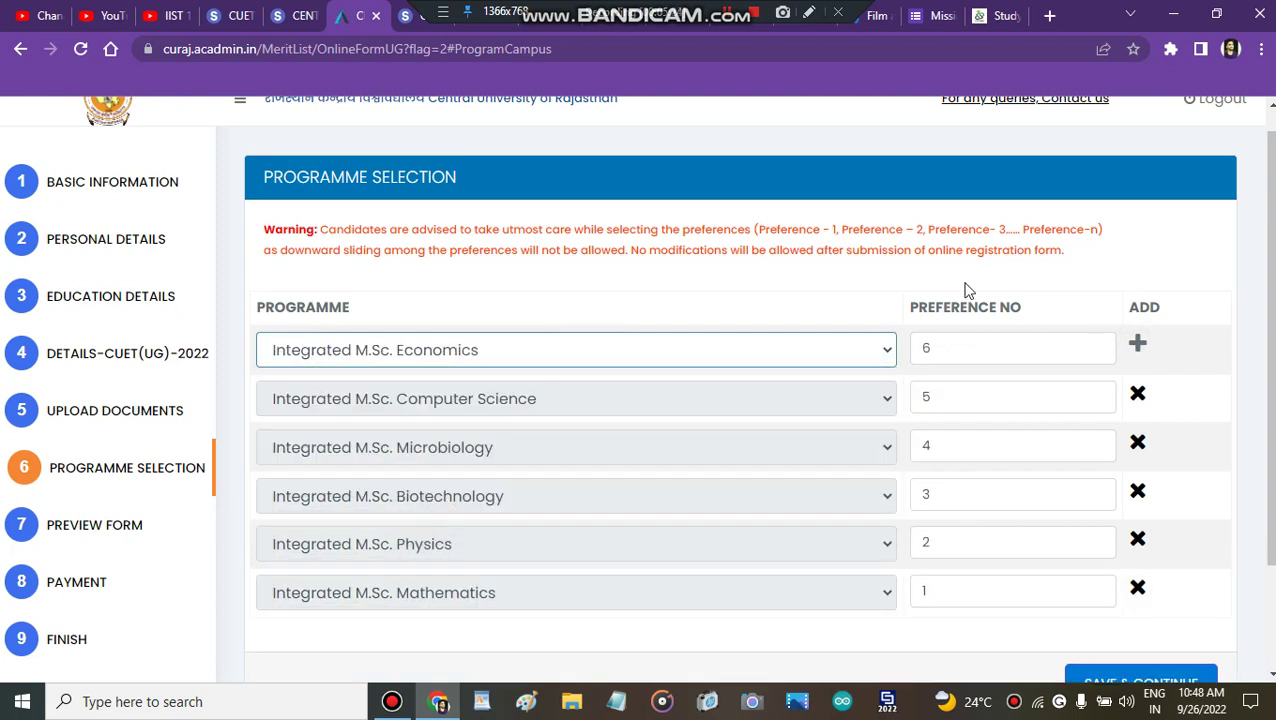
click(1138, 345)
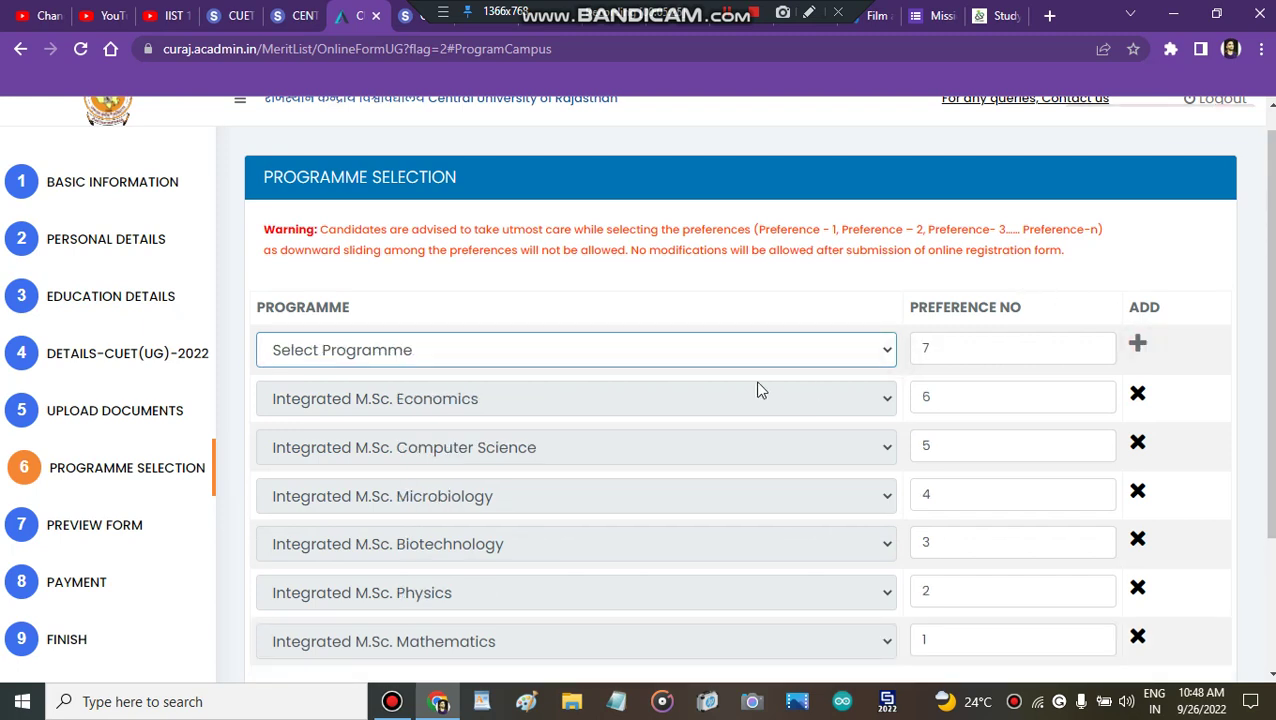
click(712, 357)
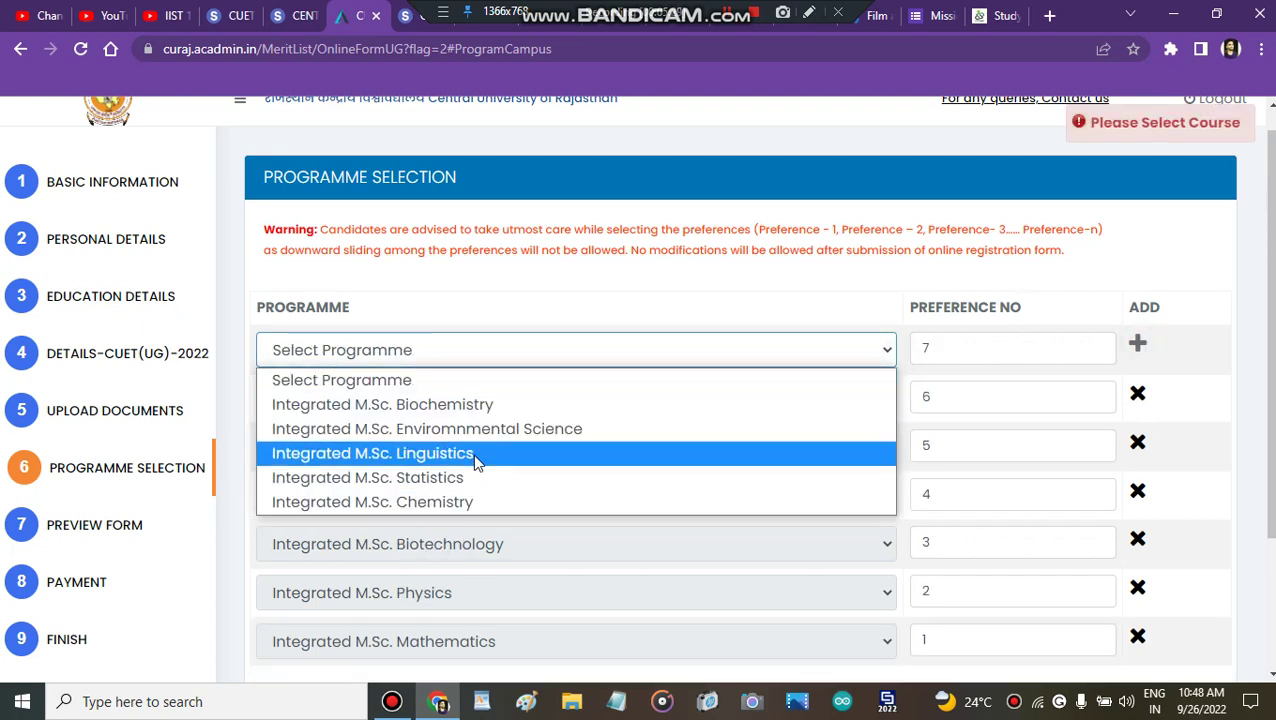
click(506, 428)
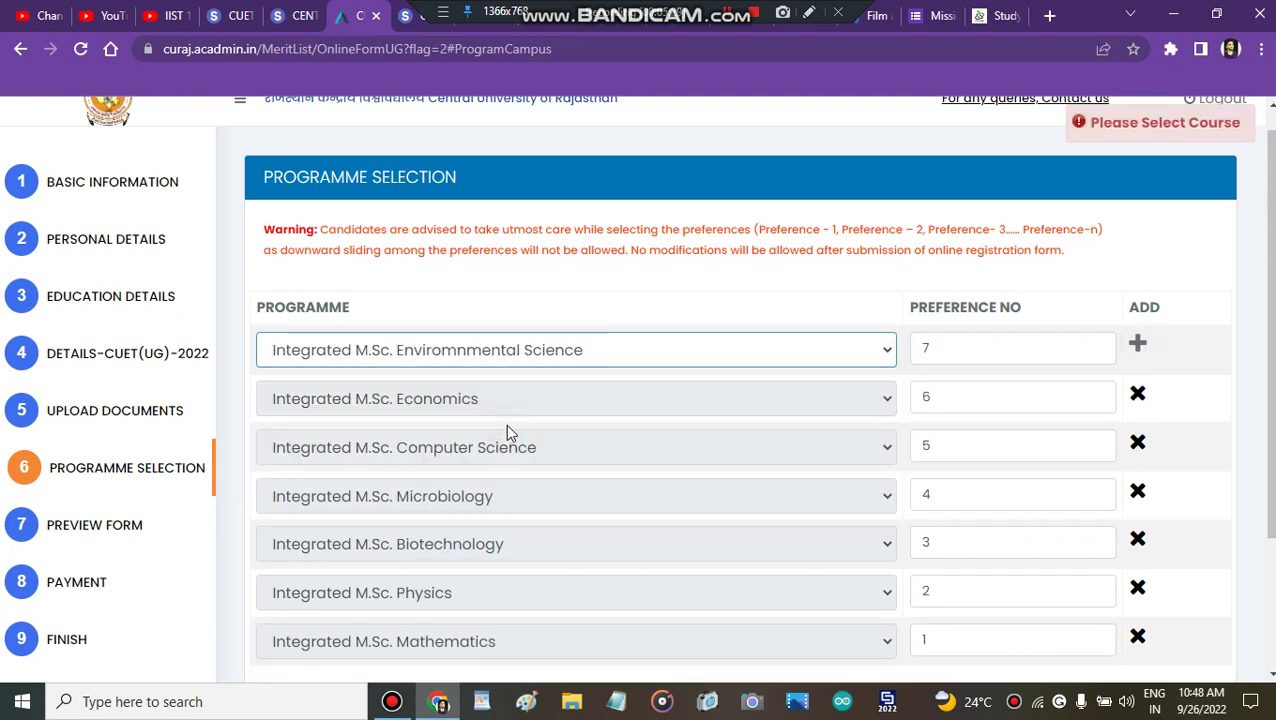
click(1139, 345)
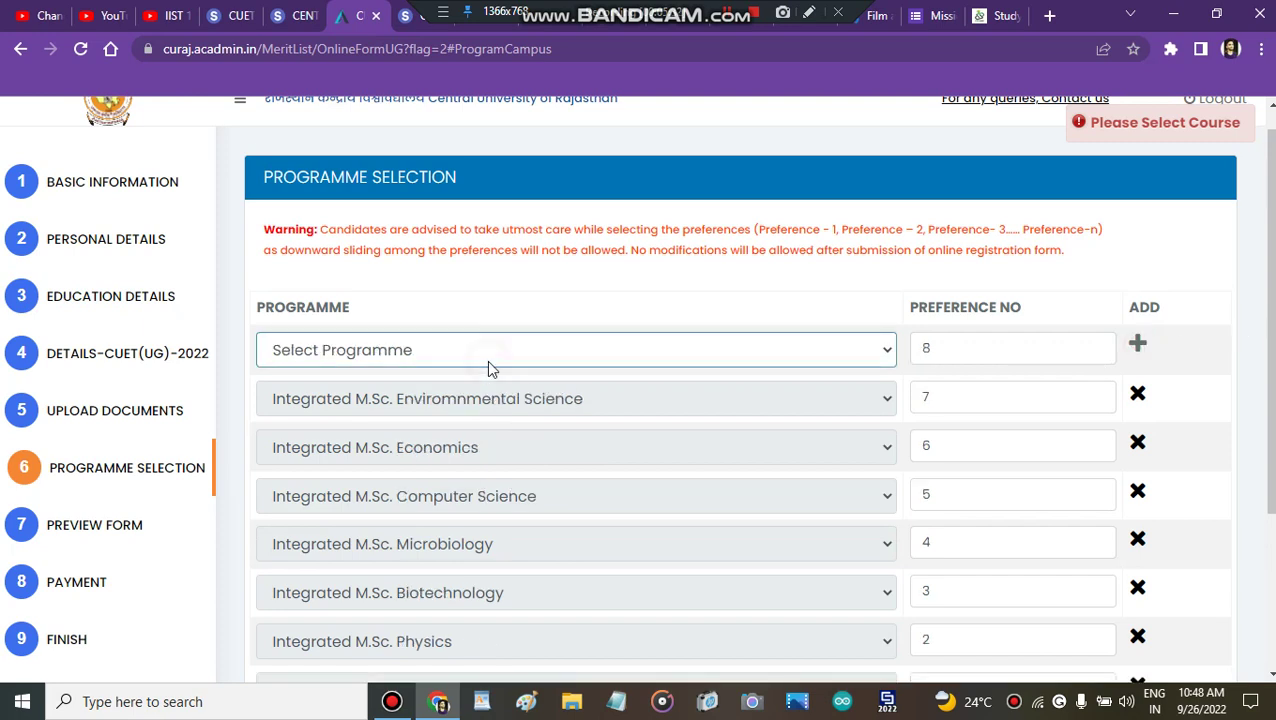
click(490, 364)
click(464, 407)
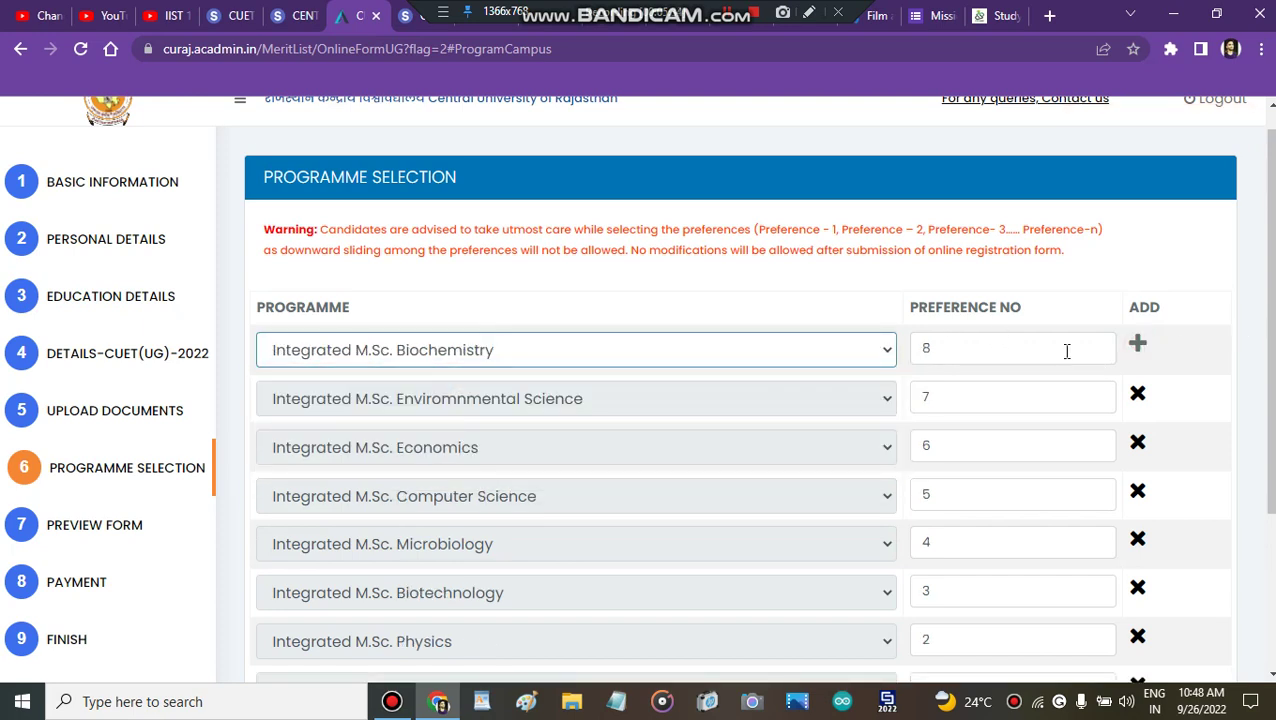
click(1140, 345)
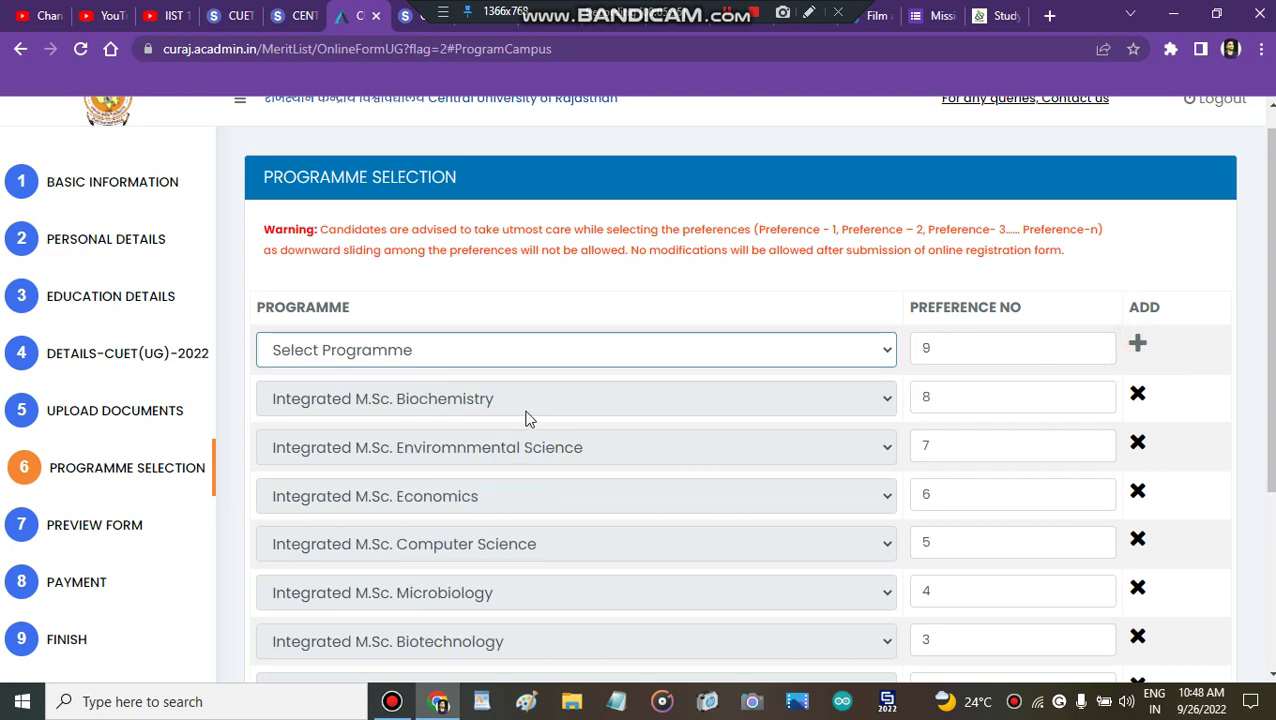
Step: Add Integrated M.Sc. Linguistics, Statistics and Chemistry as preferences 9–11
click(487, 352)
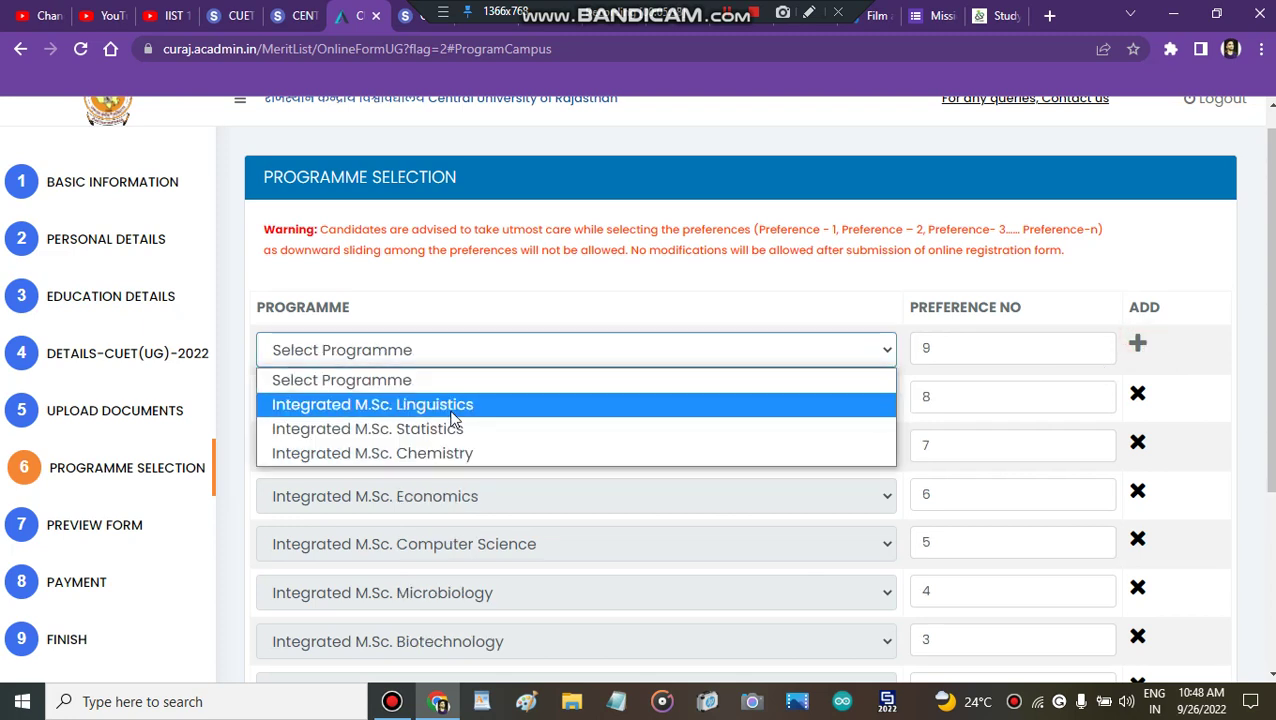
click(451, 407)
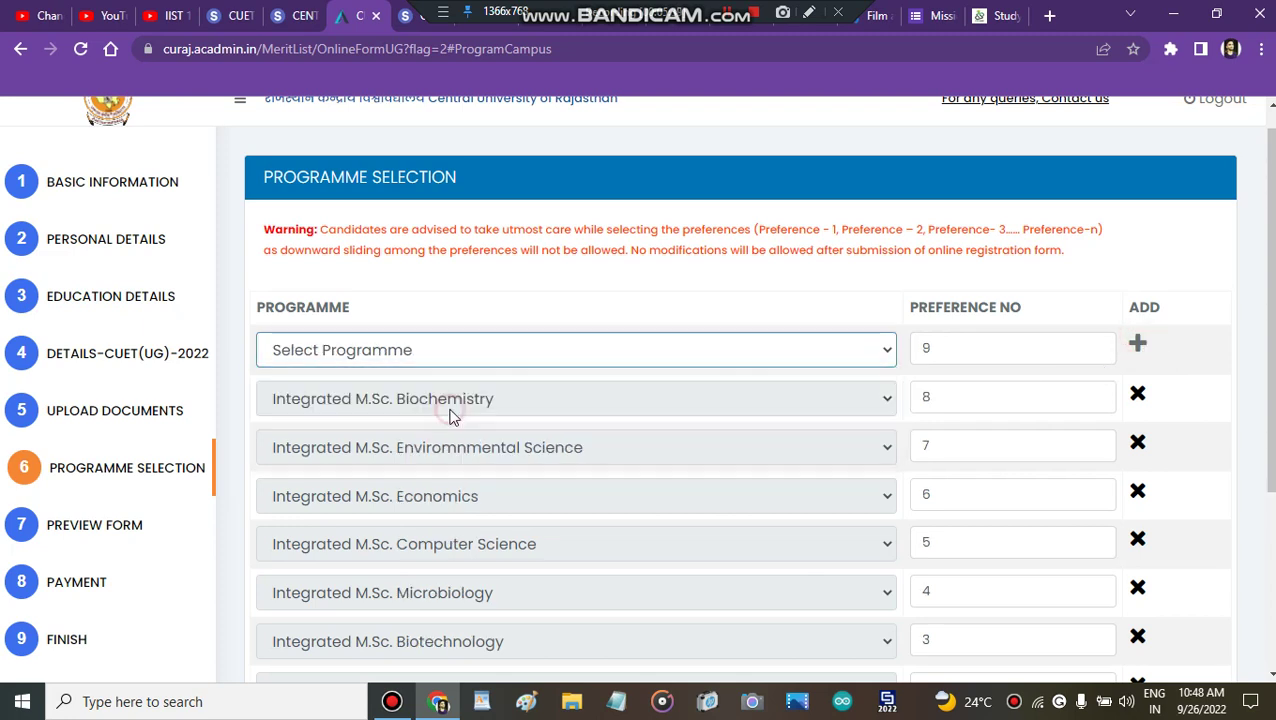
click(1137, 345)
click(586, 350)
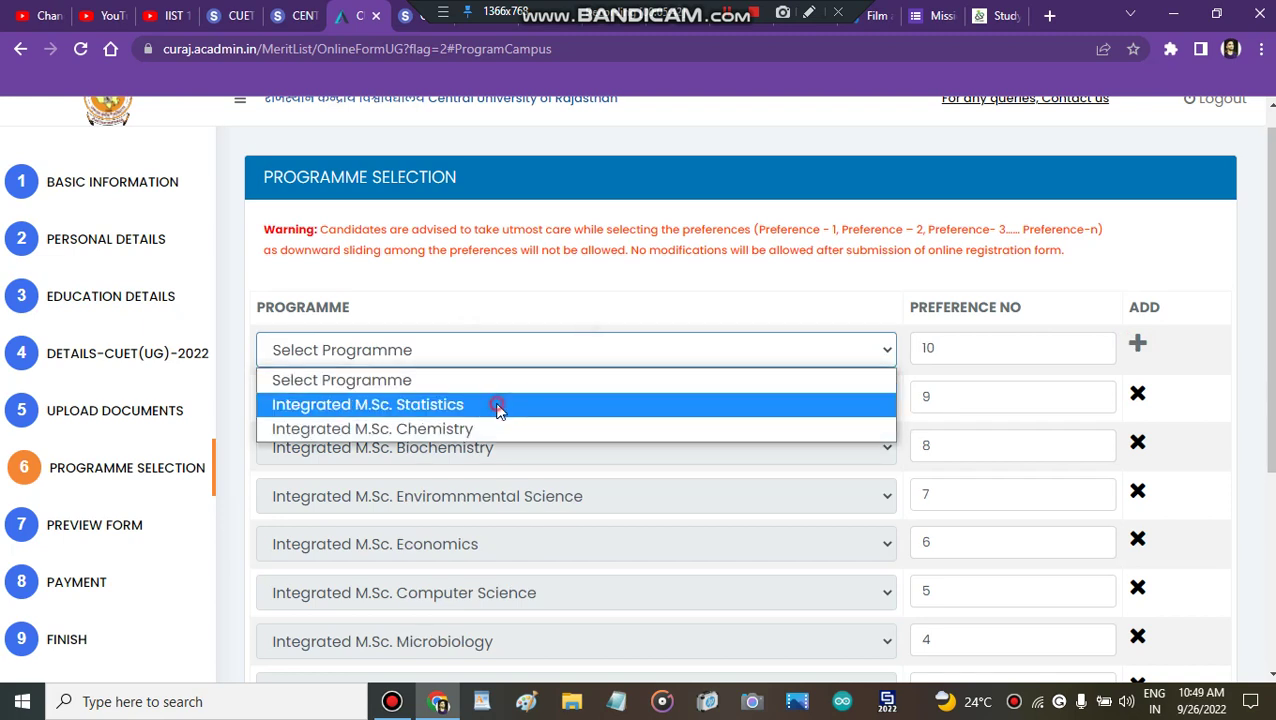
click(500, 406)
click(1137, 347)
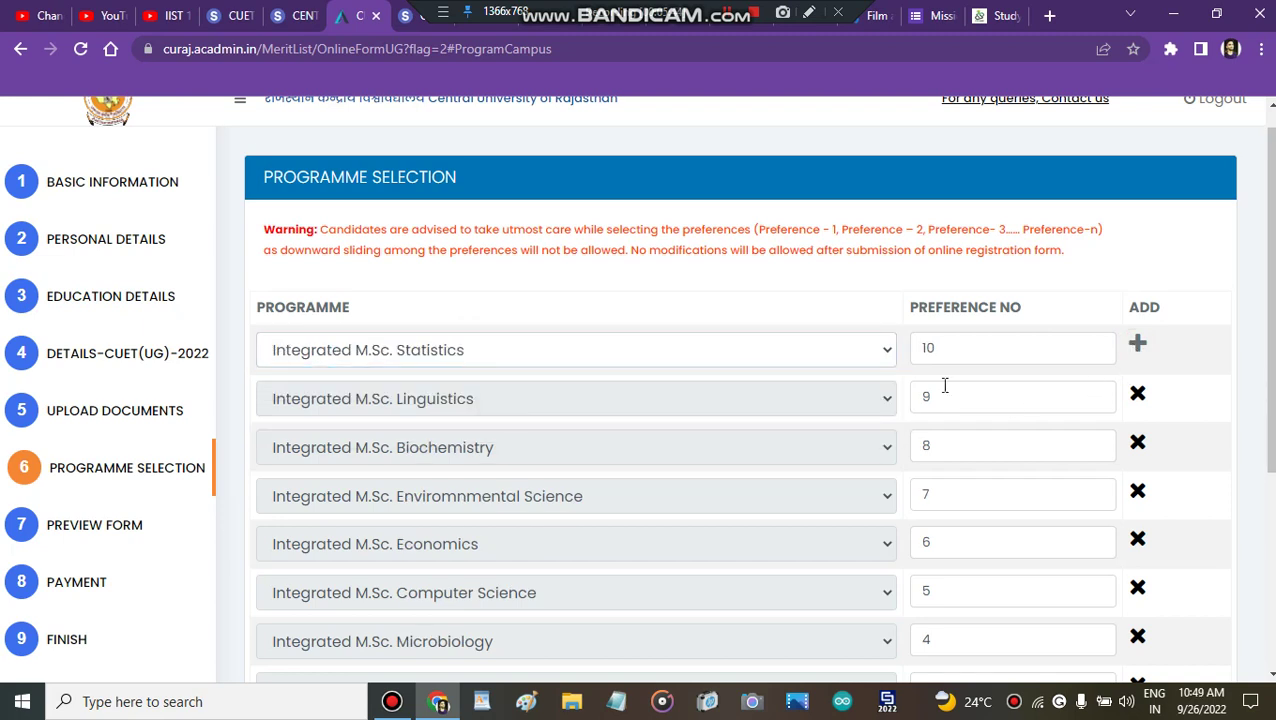
click(778, 352)
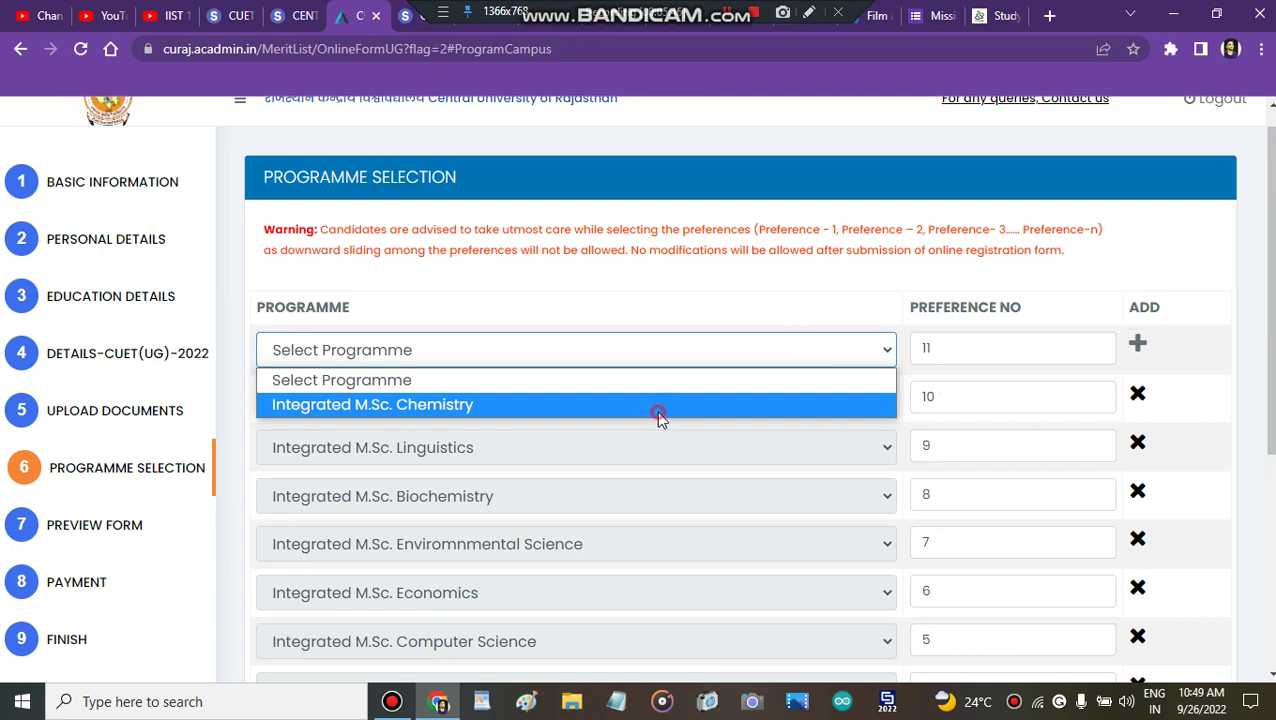
click(658, 412)
click(1139, 345)
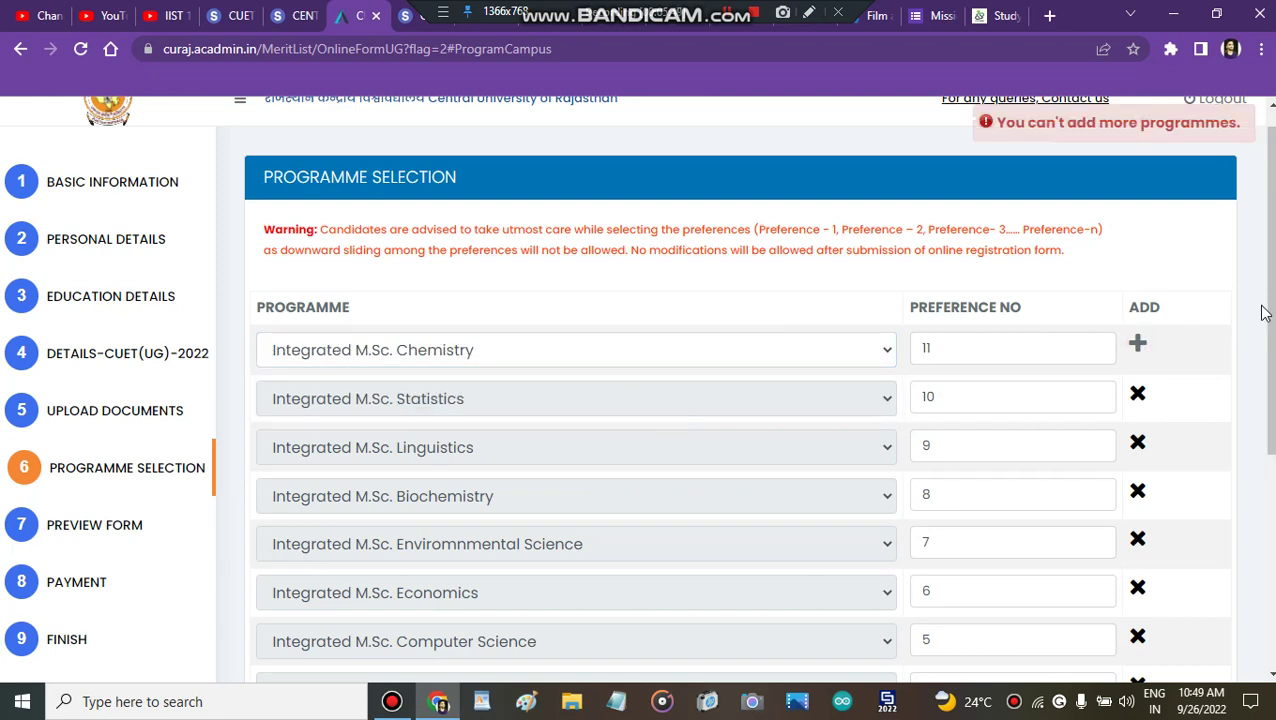
Step: Save the programme preferences and confirm they are final
drag(1272, 316, 1272, 522)
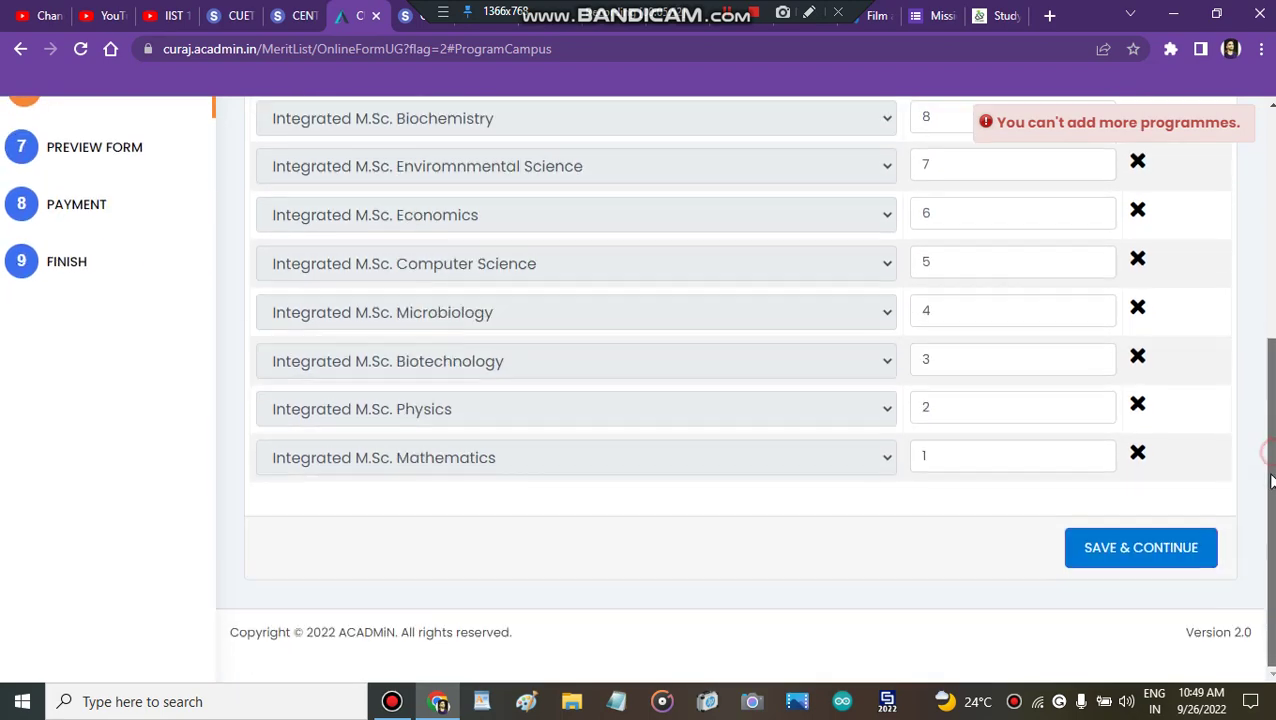
click(1120, 550)
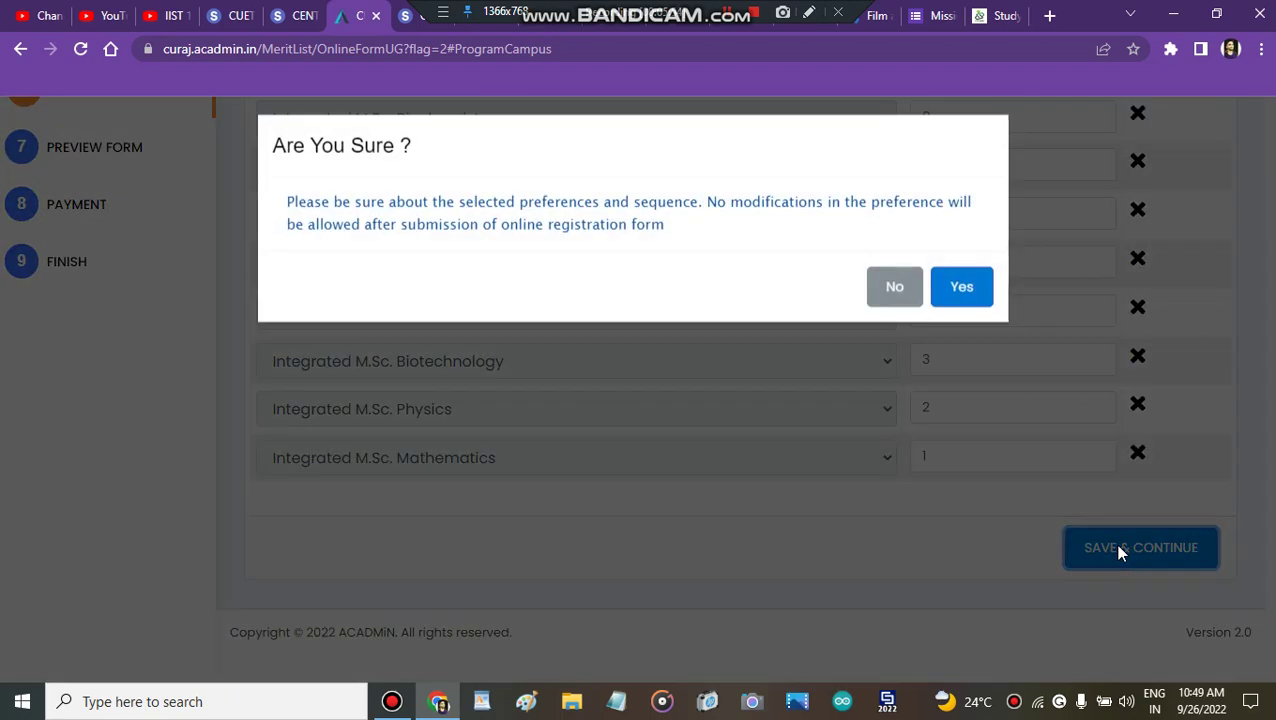
click(962, 300)
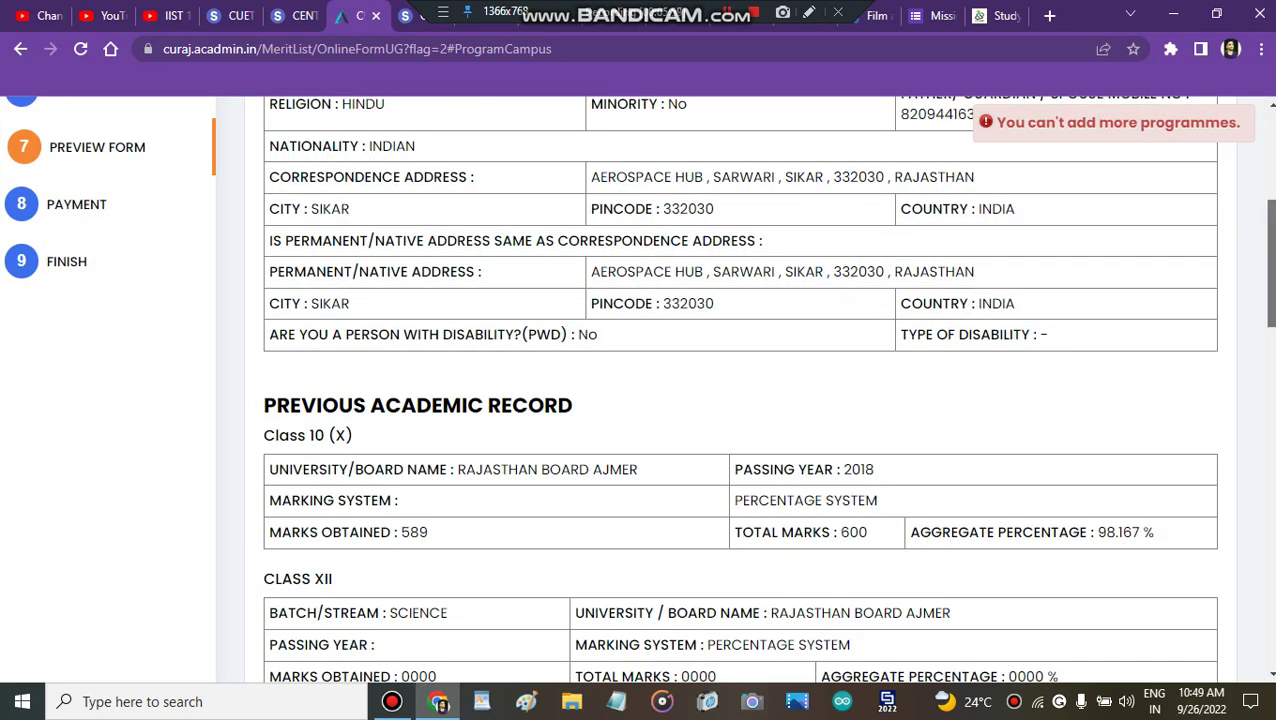
Step: Review the Preview Form and continue to the Payment Information step
drag(1268, 262, 1272, 409)
scroll(1183, 205, up, 15)
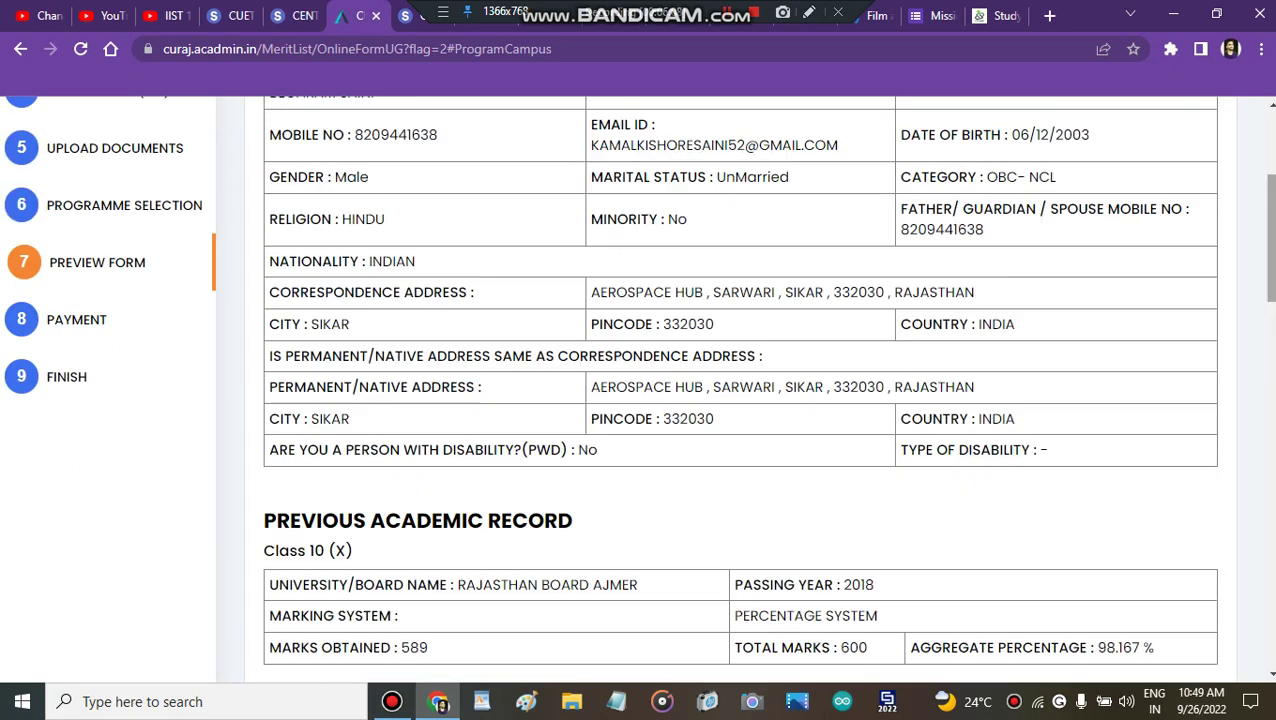
click(1173, 242)
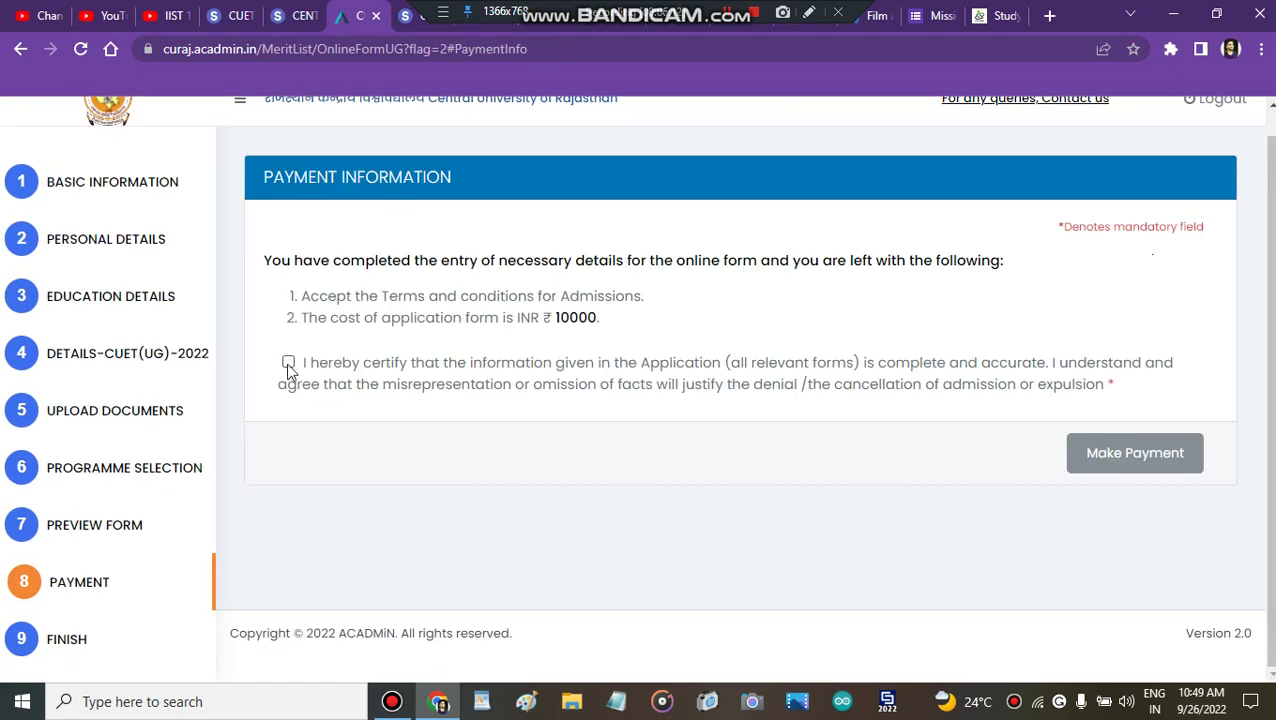
Step: Tick the certification declaration, review the INR 10000 fee and terms, then choose Make Payment
click(288, 362)
triple_click(545, 317)
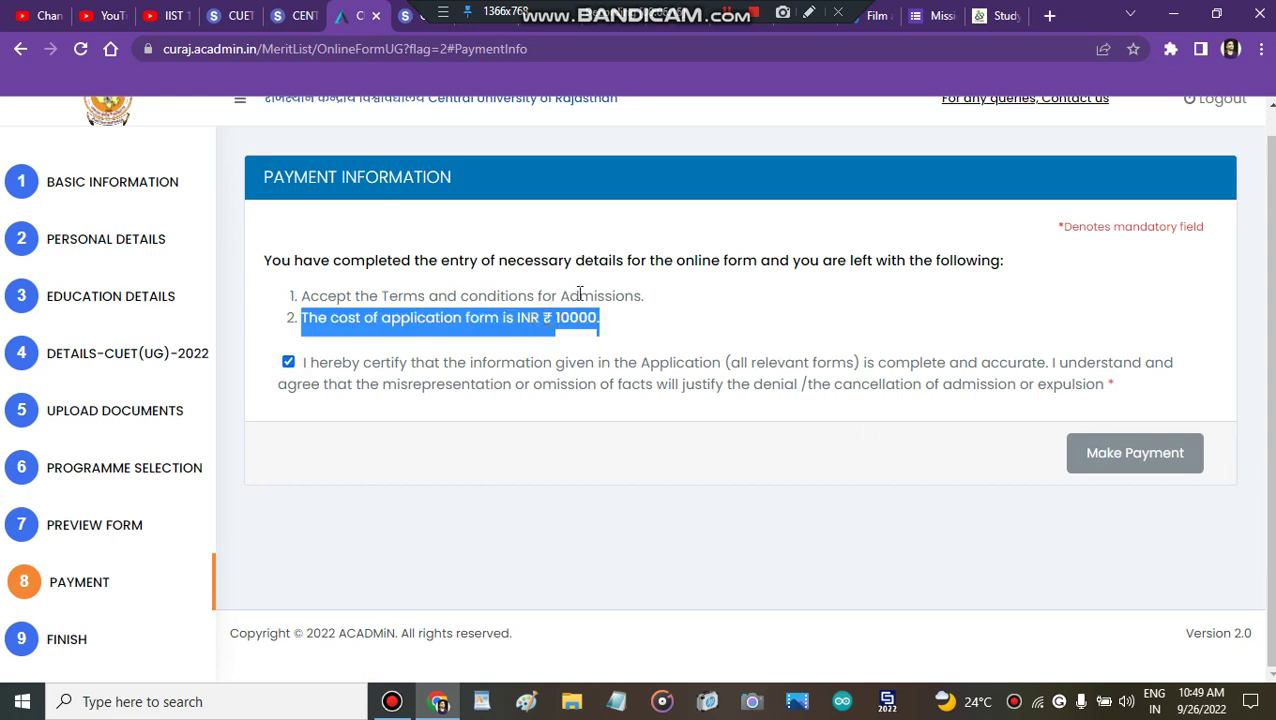
triple_click(604, 260)
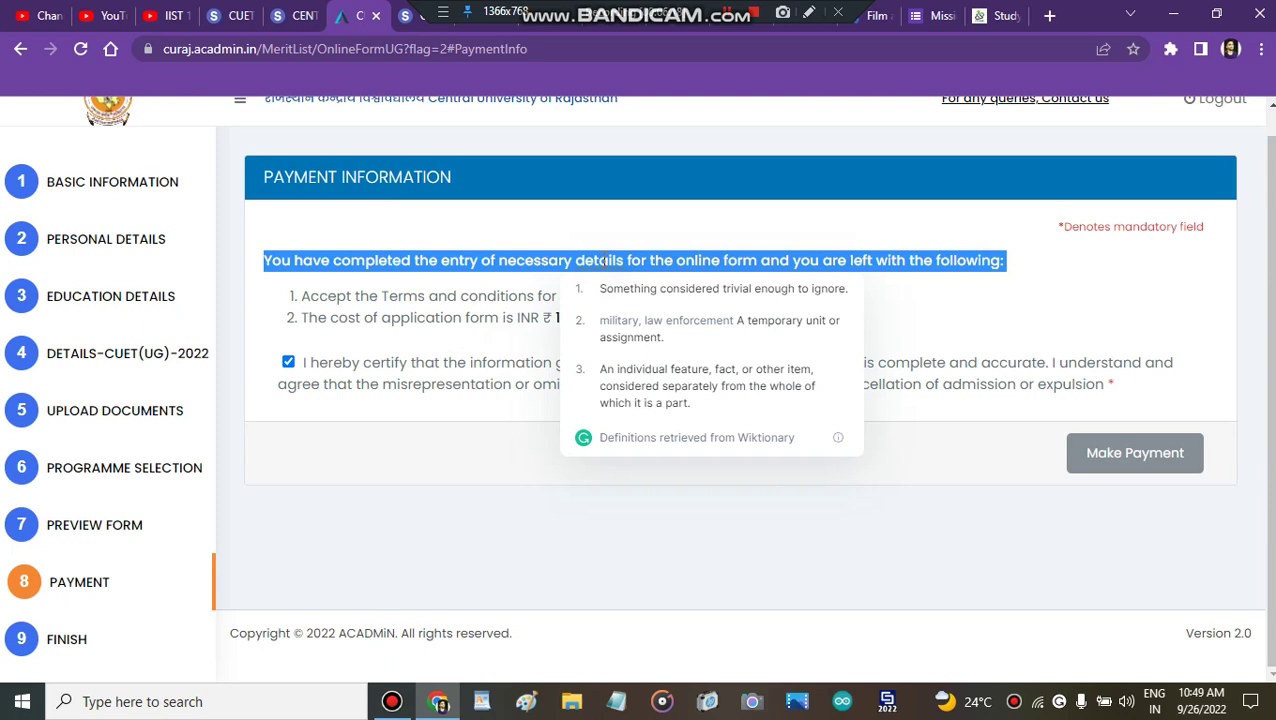
click(498, 281)
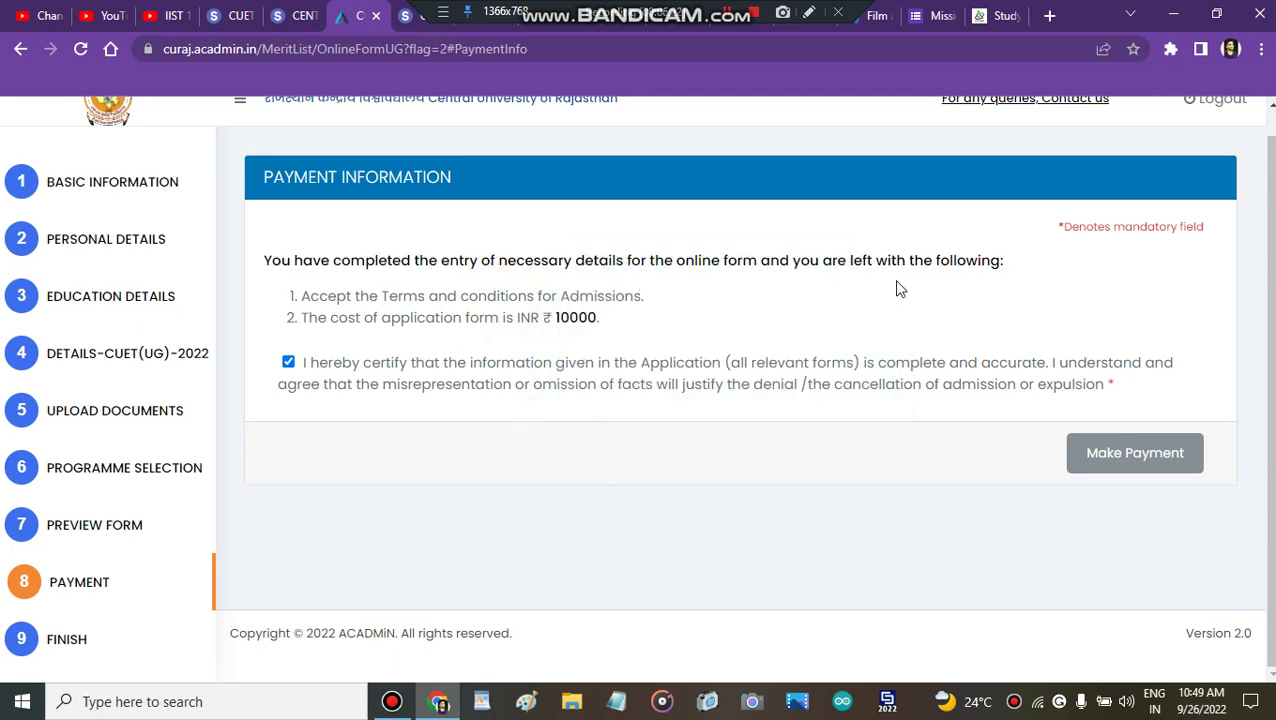
triple_click(474, 291)
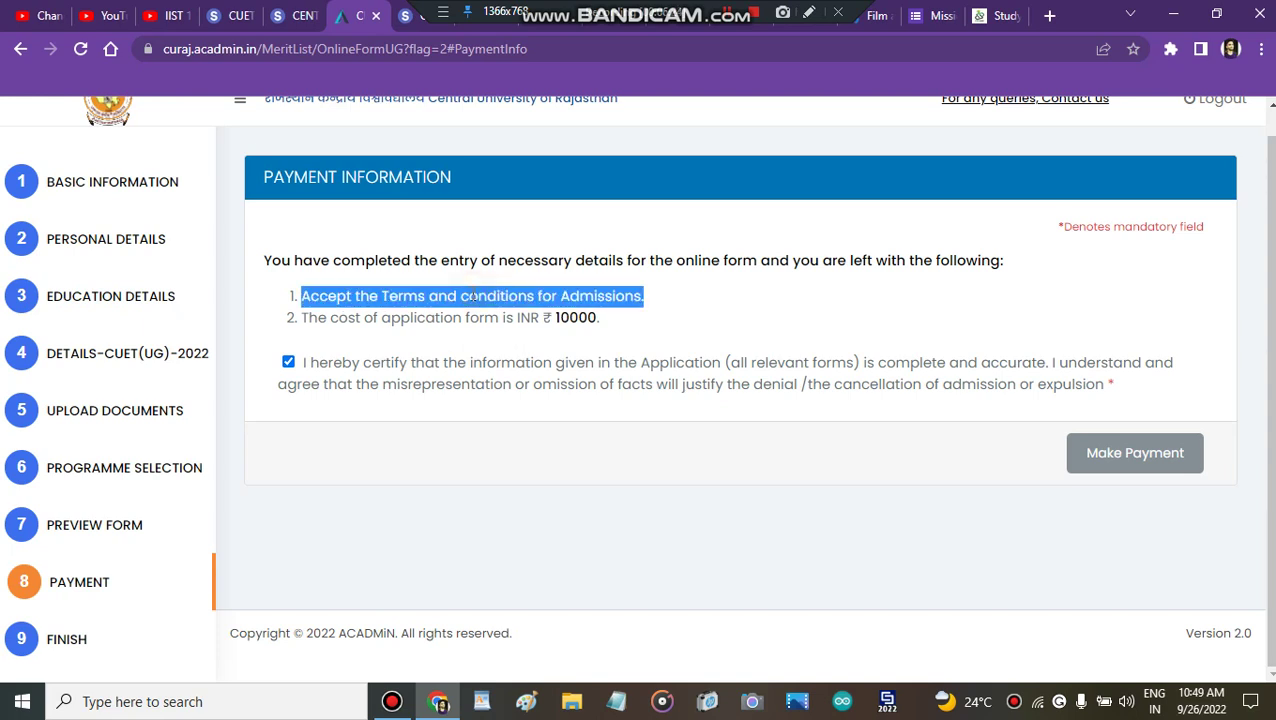
triple_click(447, 317)
click(692, 251)
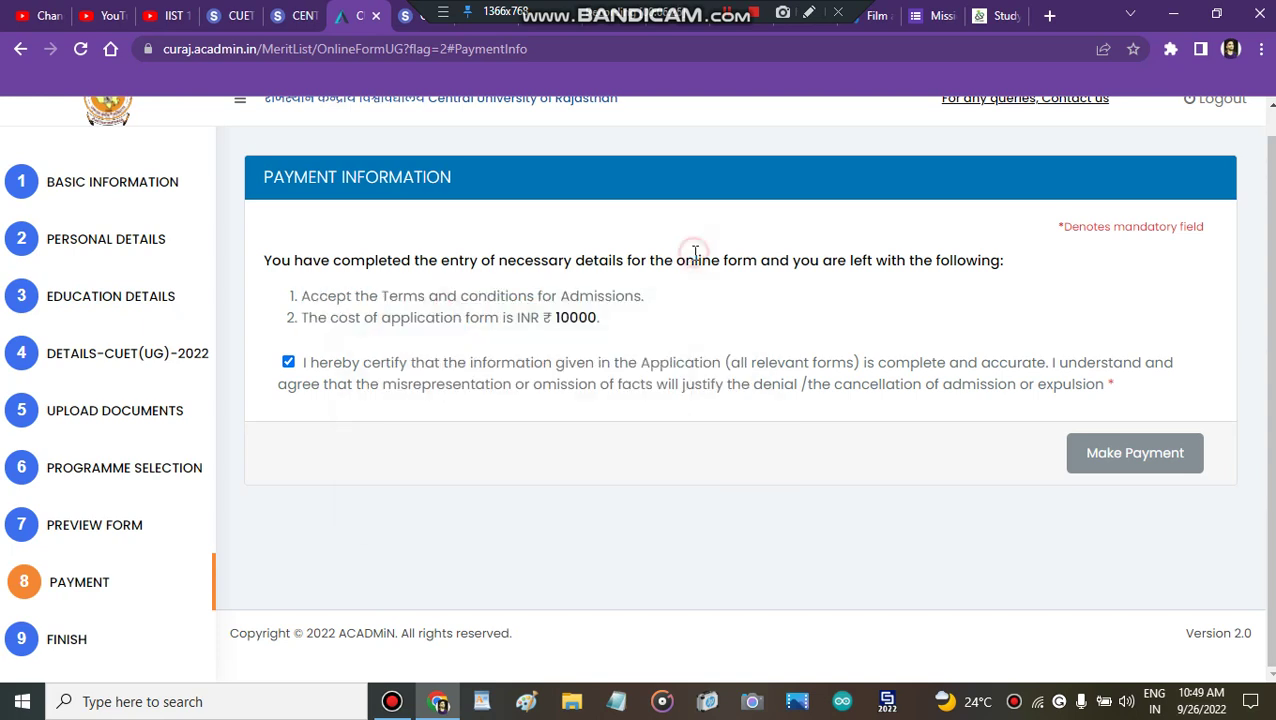
click(848, 337)
click(1117, 452)
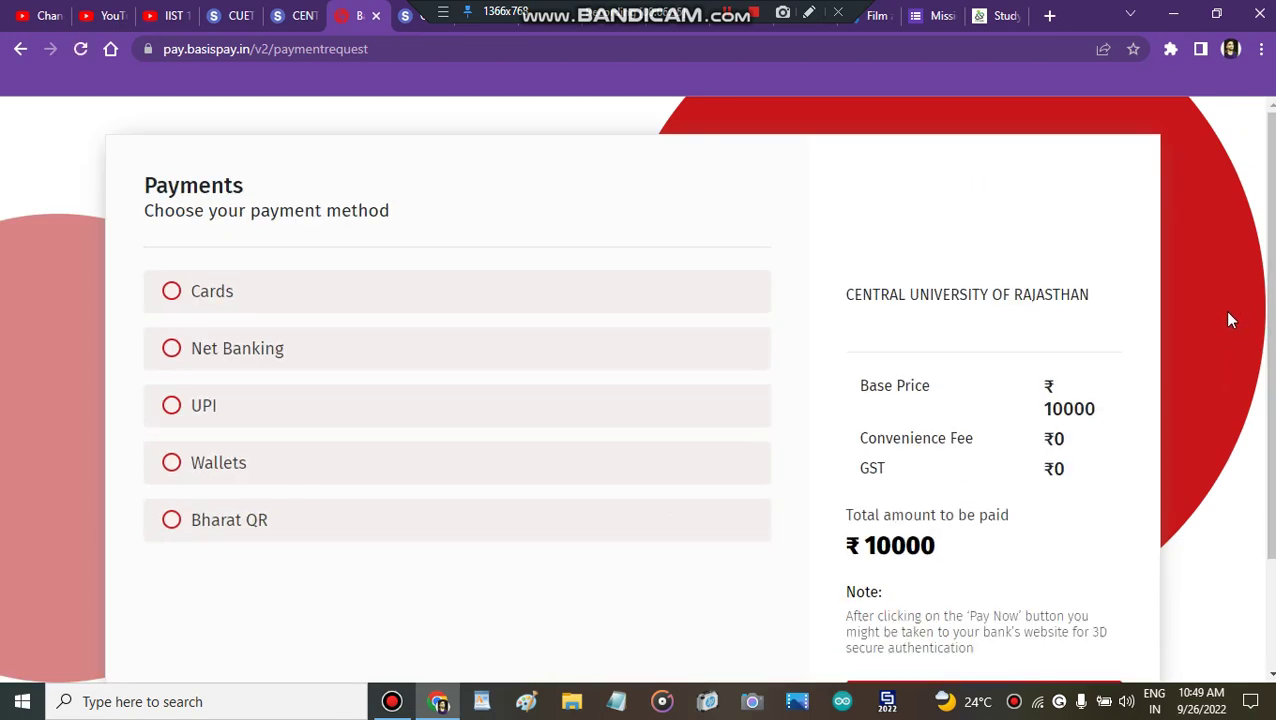
Step: Try UPI as the payment method, then clear the partial UPI address
scroll(1230, 319, down, 2)
scroll(370, 388, up, 2)
click(172, 408)
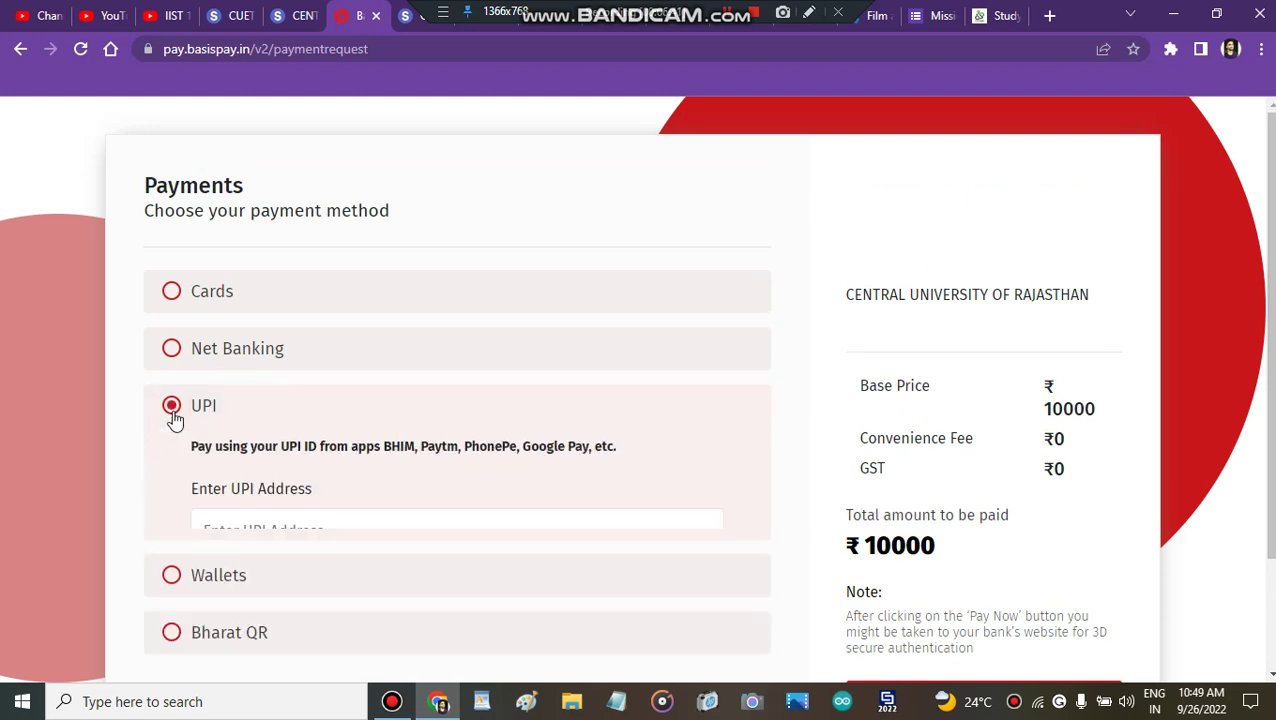
click(270, 527)
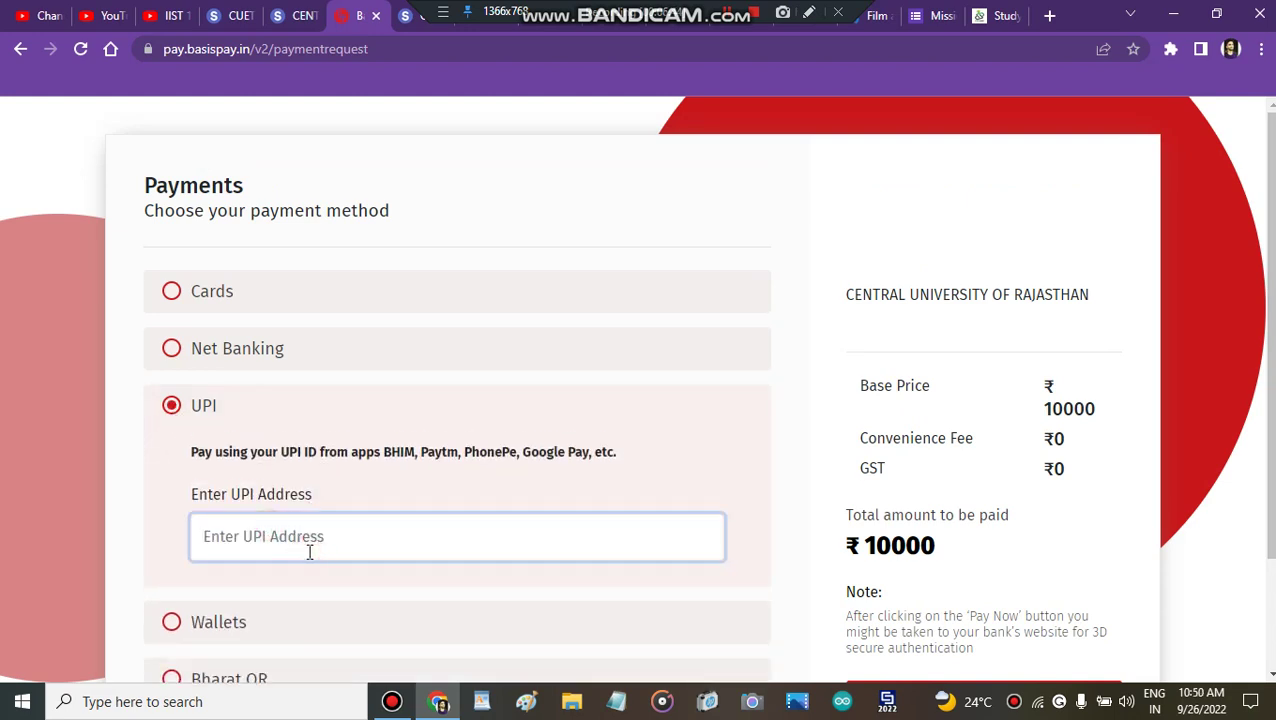
text(kam)
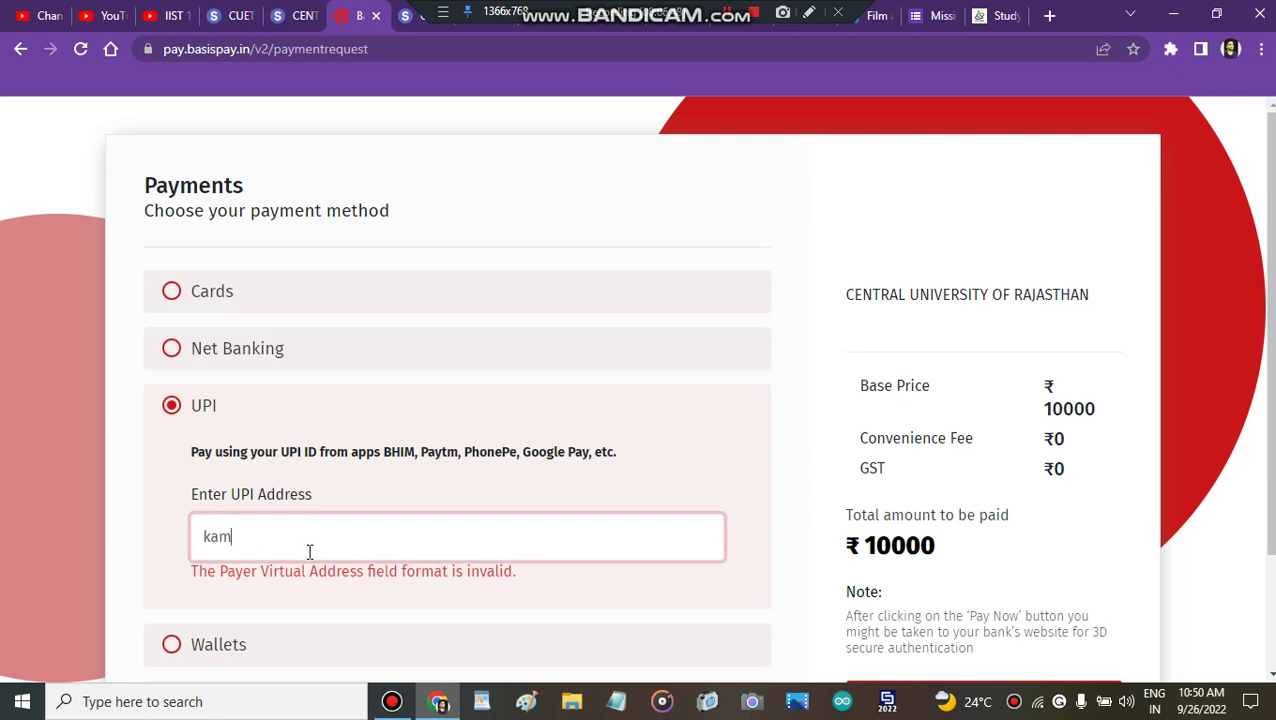
key(BackSpace)
key(BackSpace)
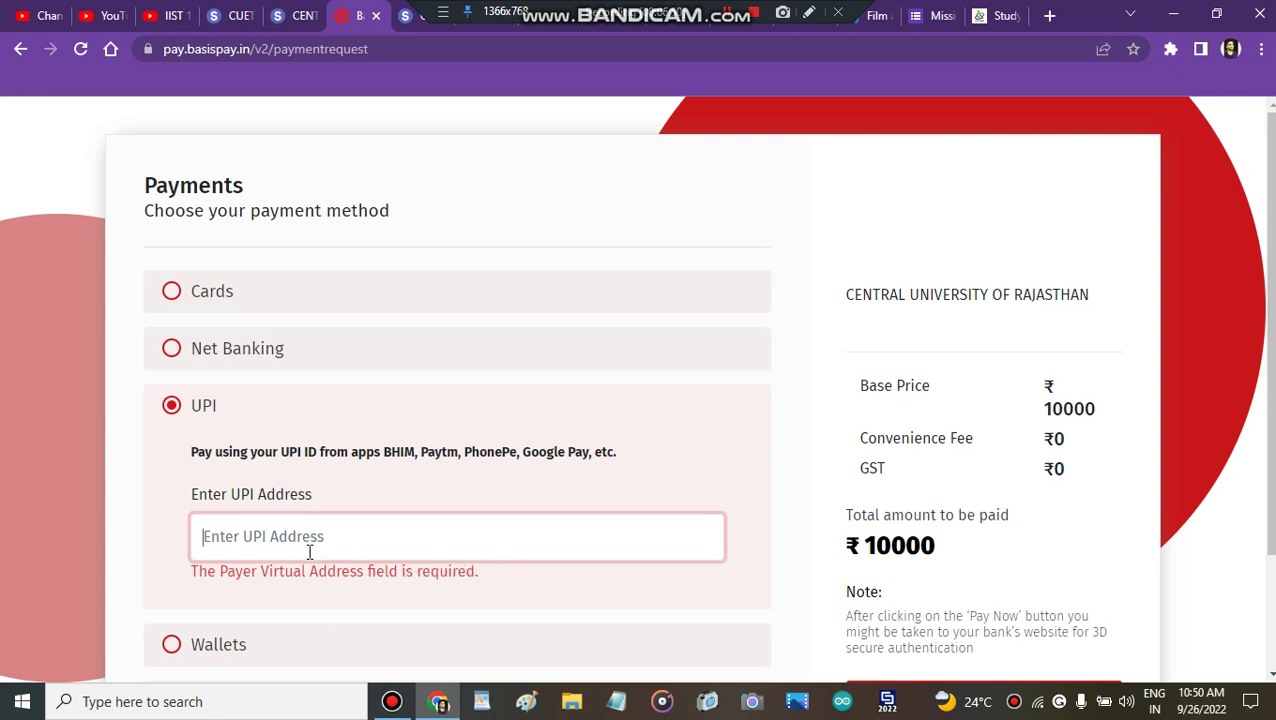
click(336, 260)
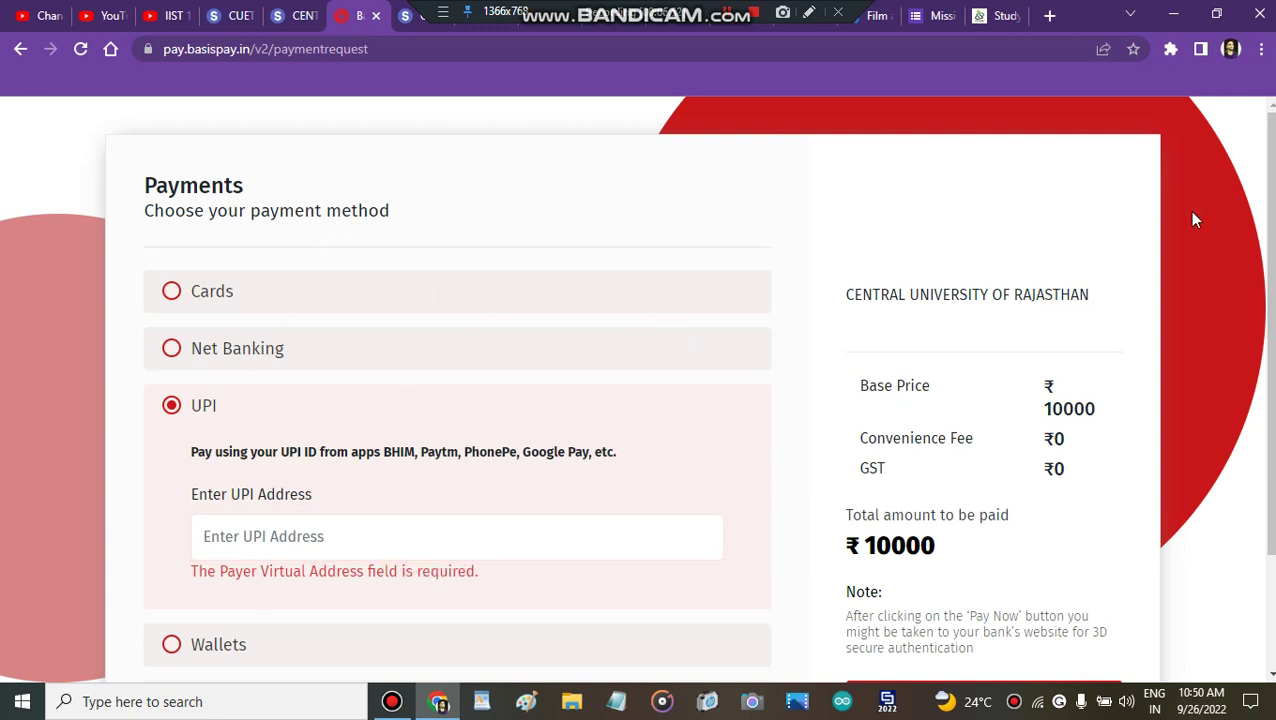
Step: Switch the payment method to Bharat QR and pay the ₹10053.10 total
scroll(1250, 252, down, 1)
scroll(735, 369, down, 2)
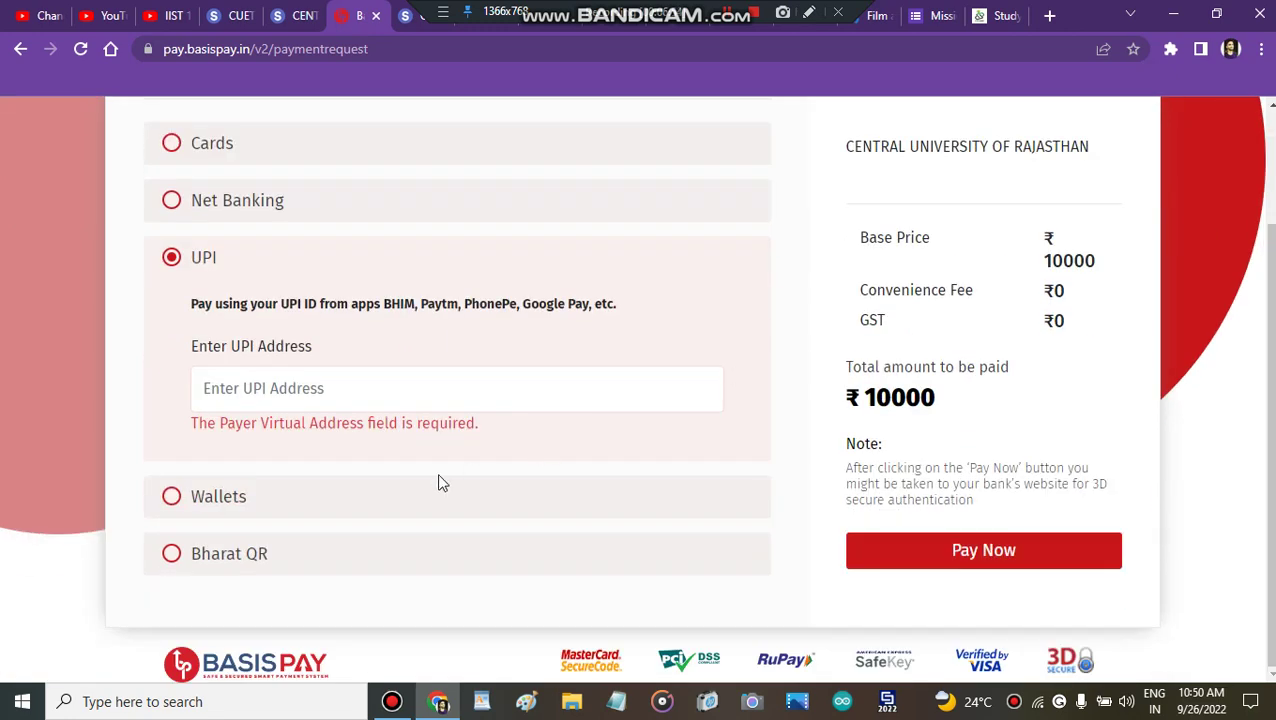
click(168, 555)
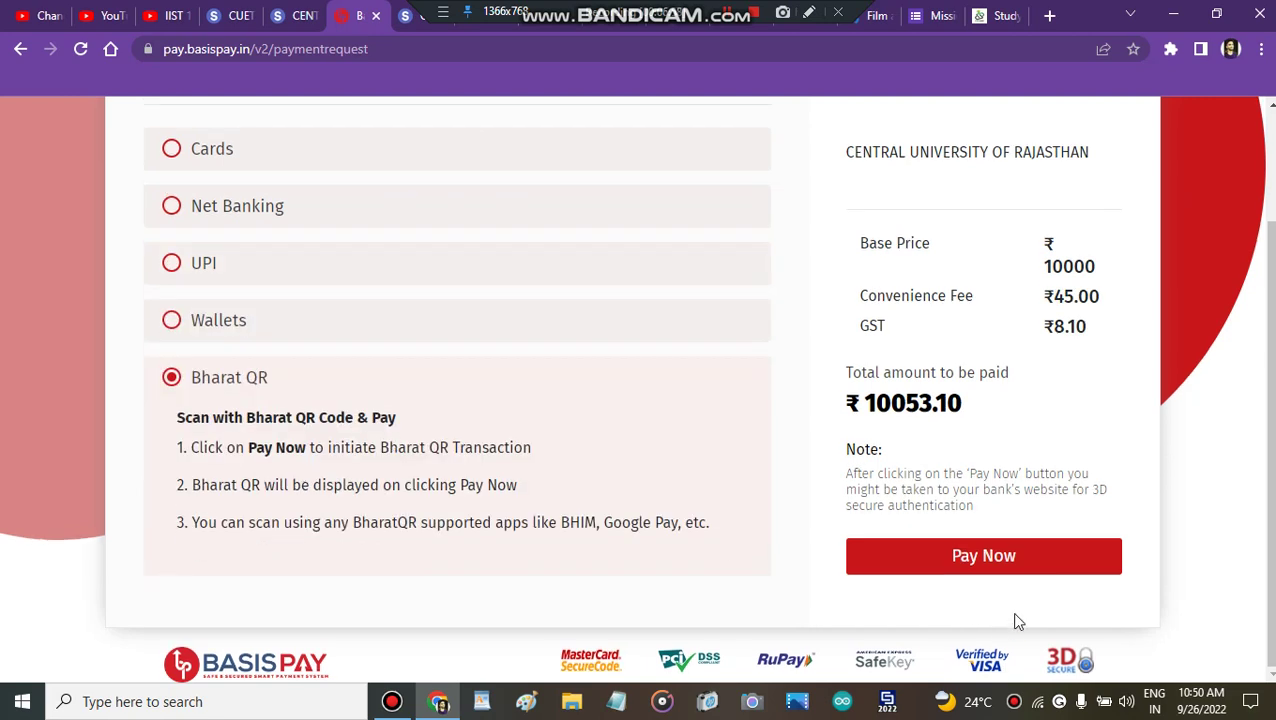
click(984, 557)
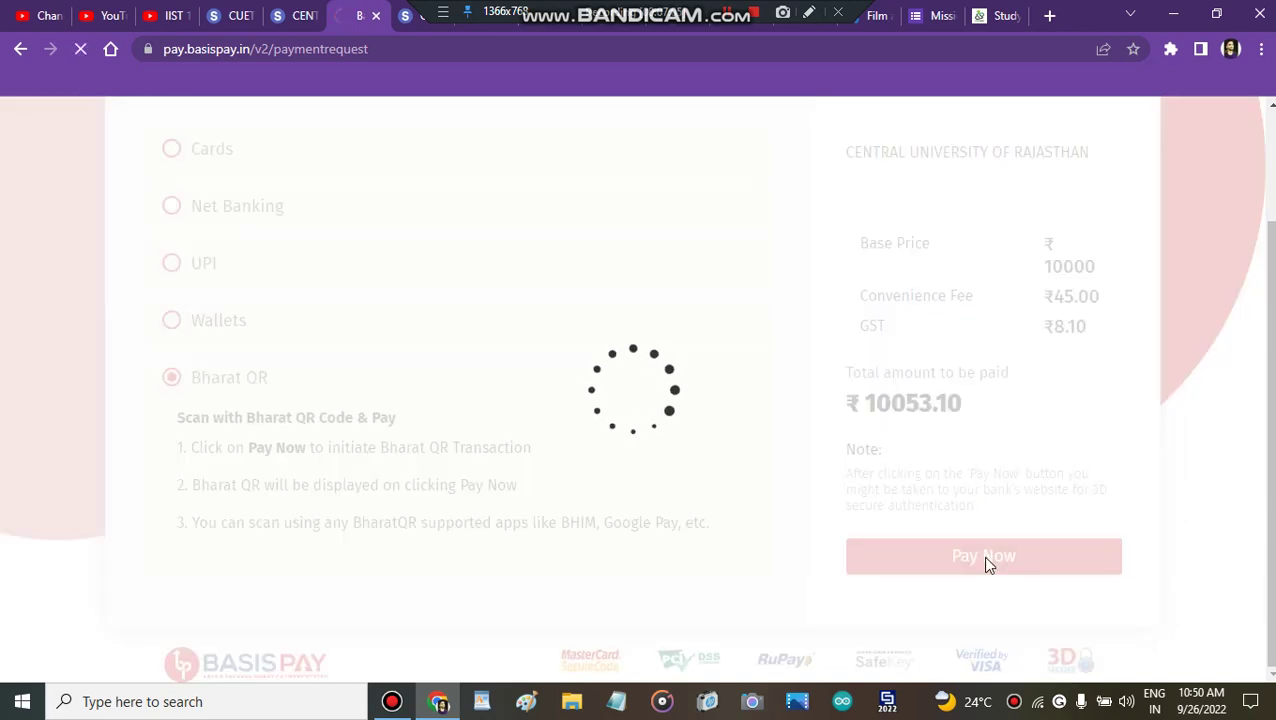